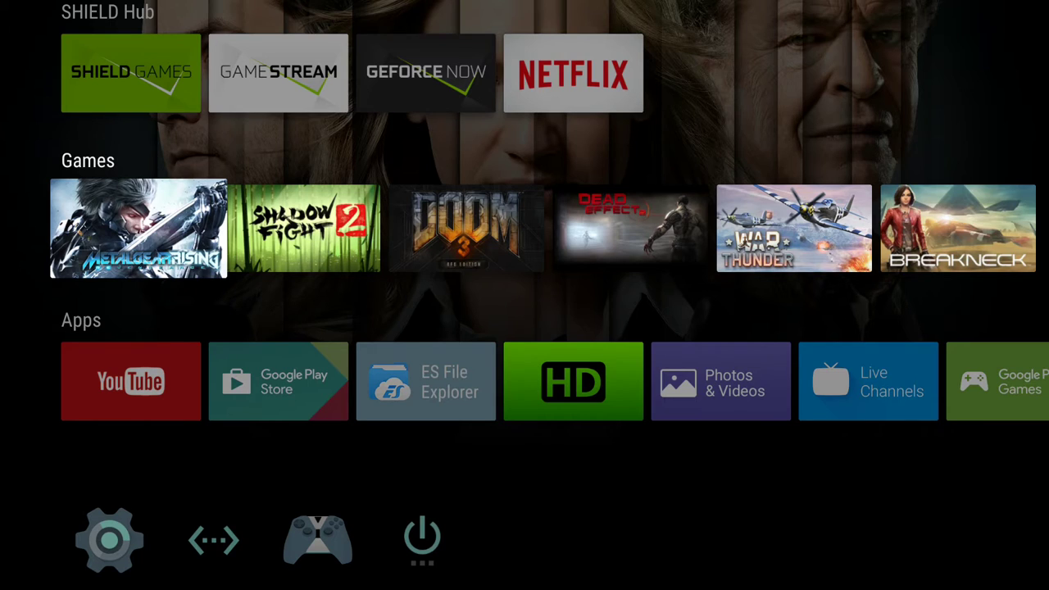
key("Down")
key("Right")
key("Right")
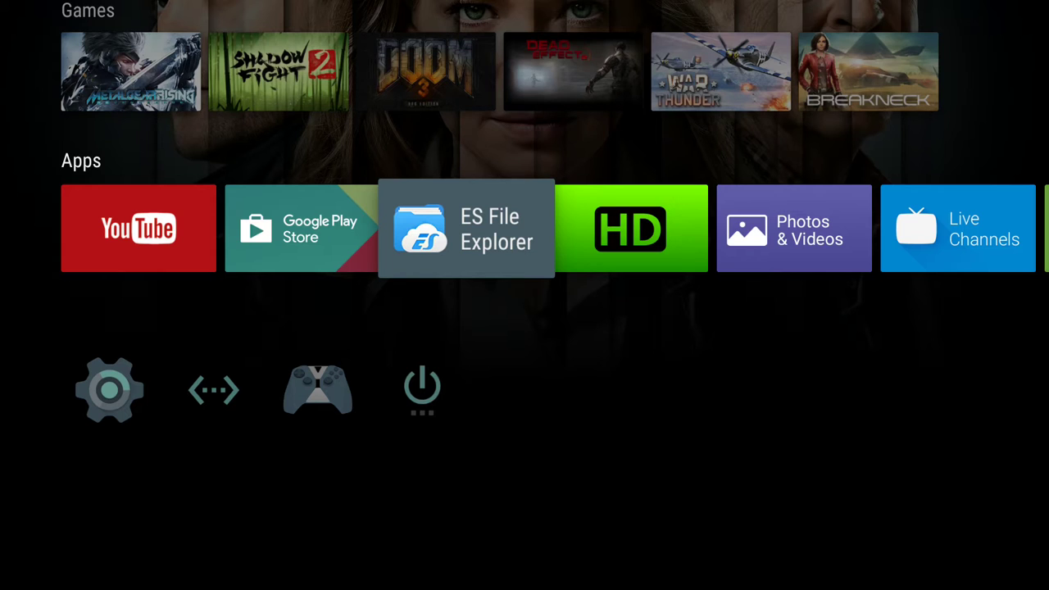
key("Left")
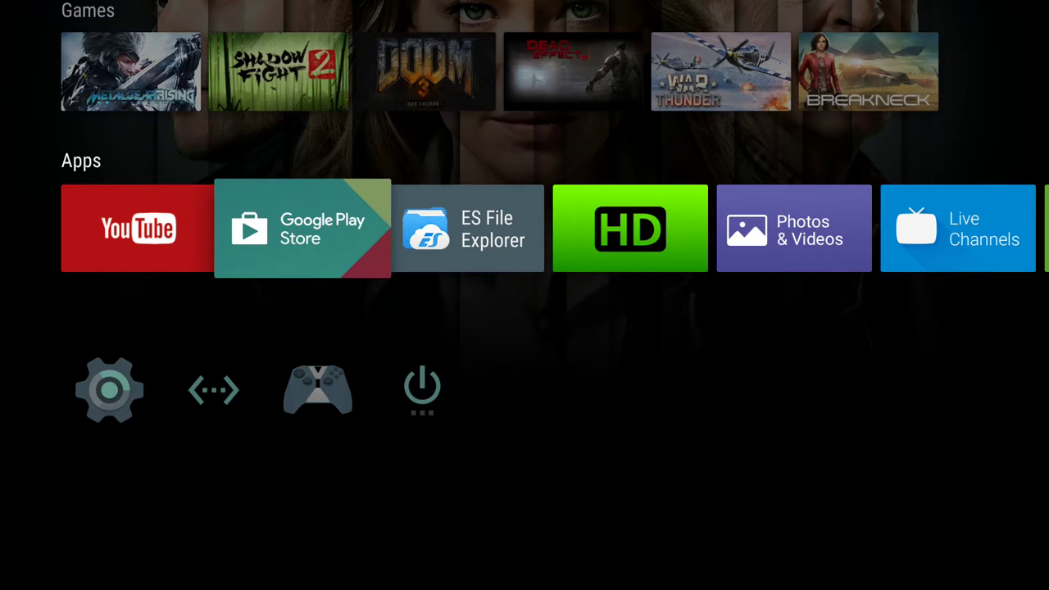
key("Left")
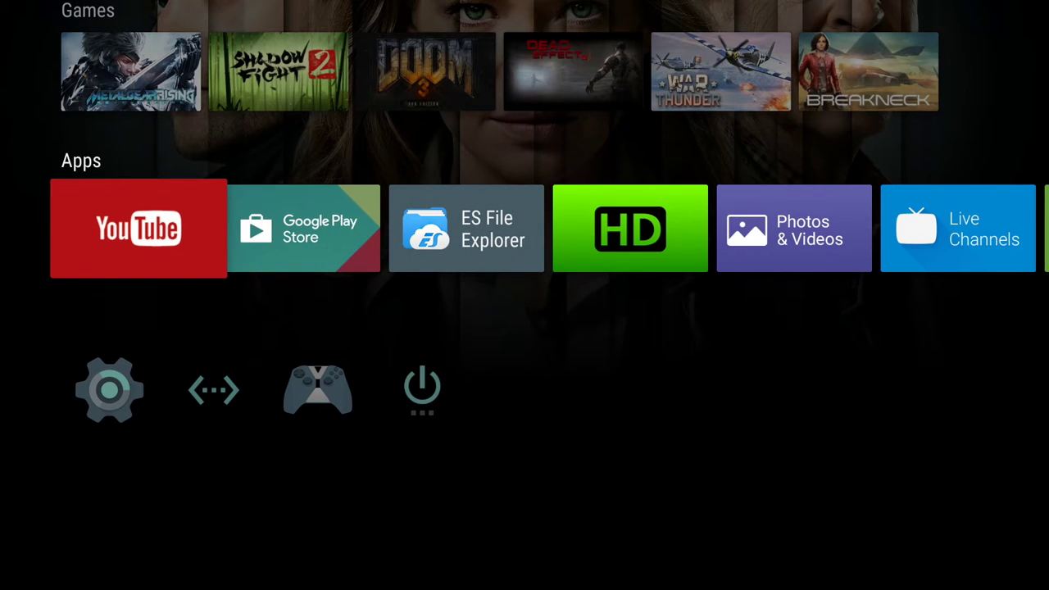
key("Right")
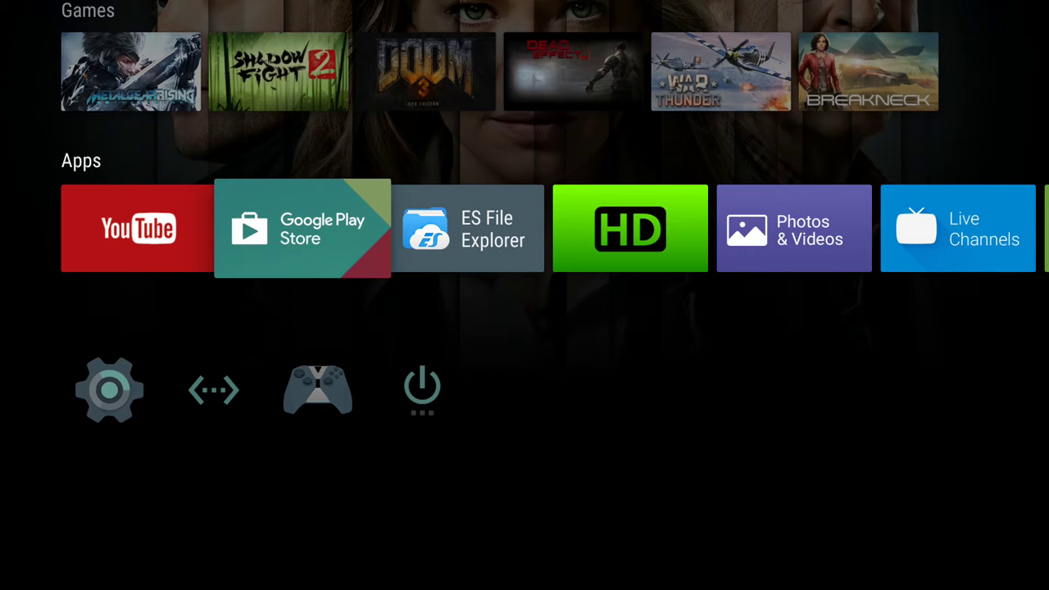
key("Right")
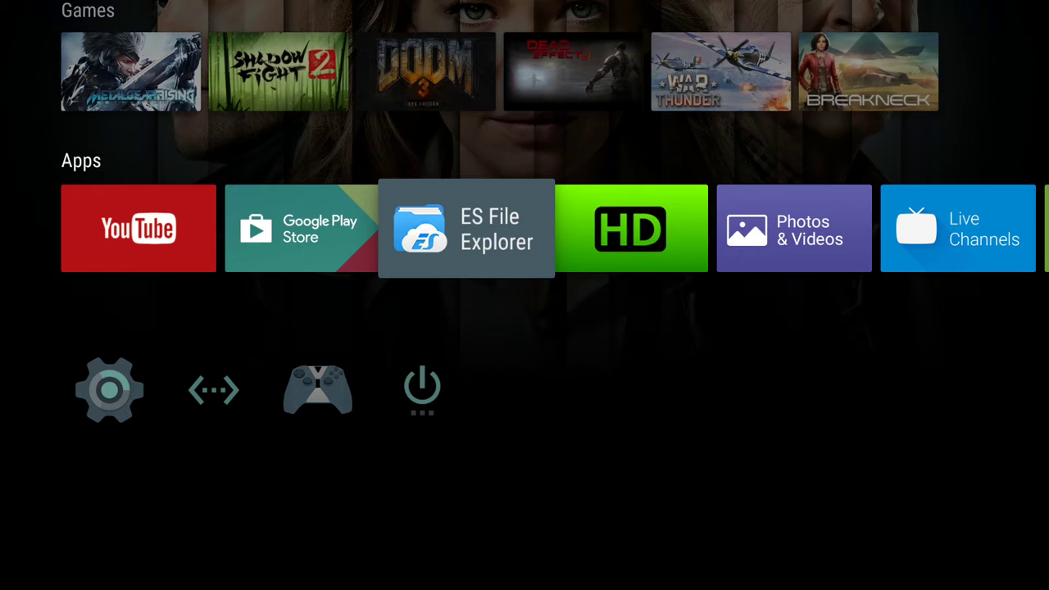
key("Left")
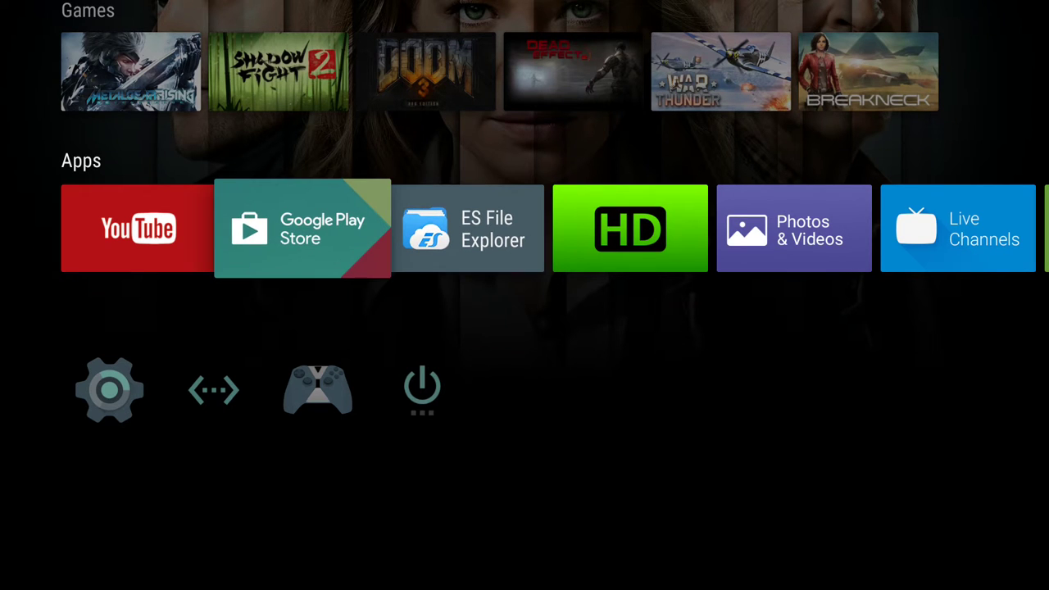
Check the Unknown sources option under Security & restrictions in the device settings, and return to the home screen.
key("Down")
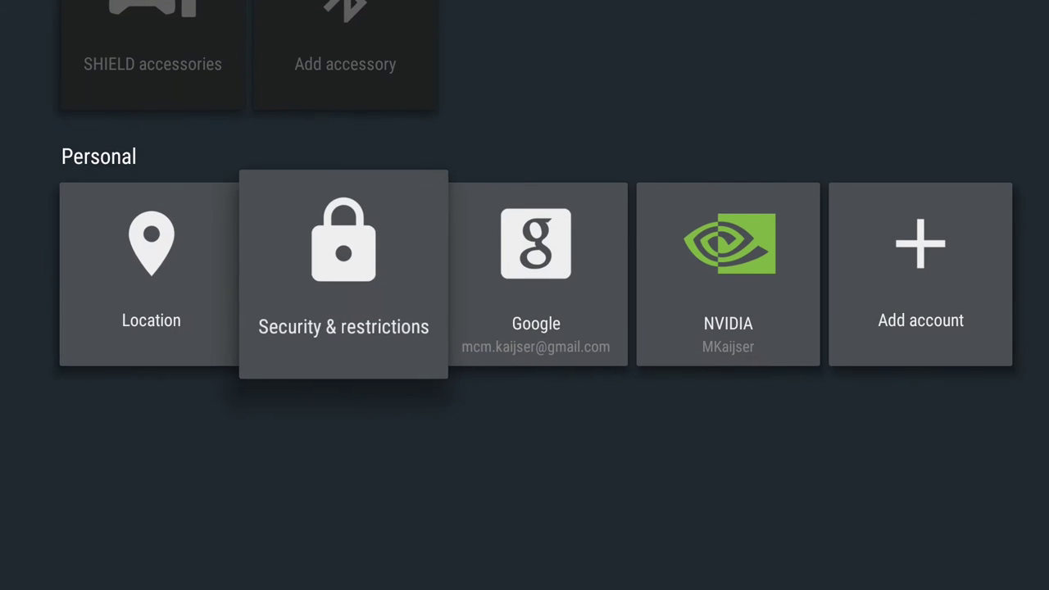
key("Right")
key("Left")
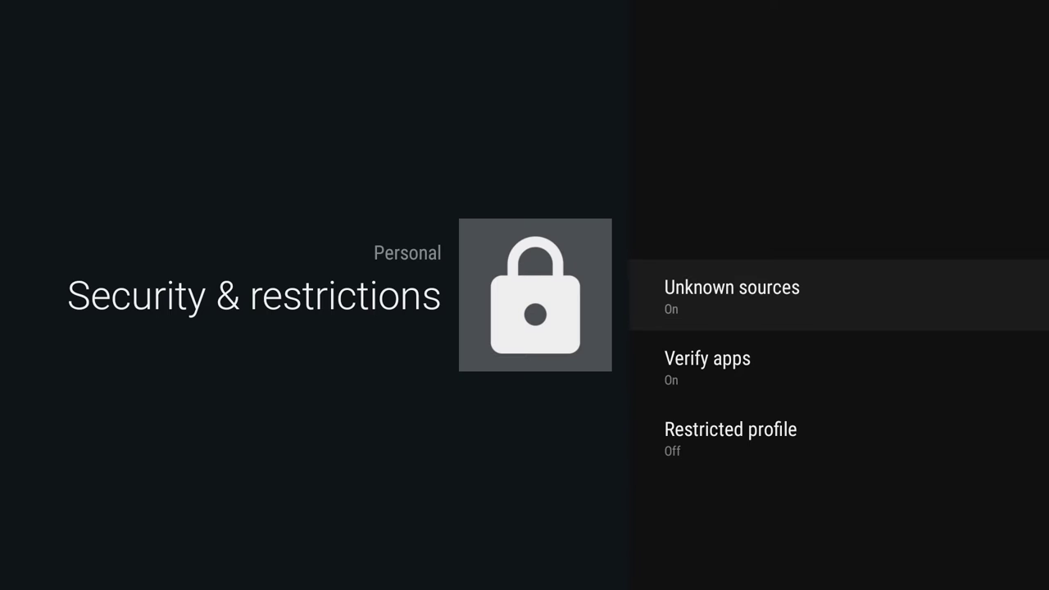
key("Return")
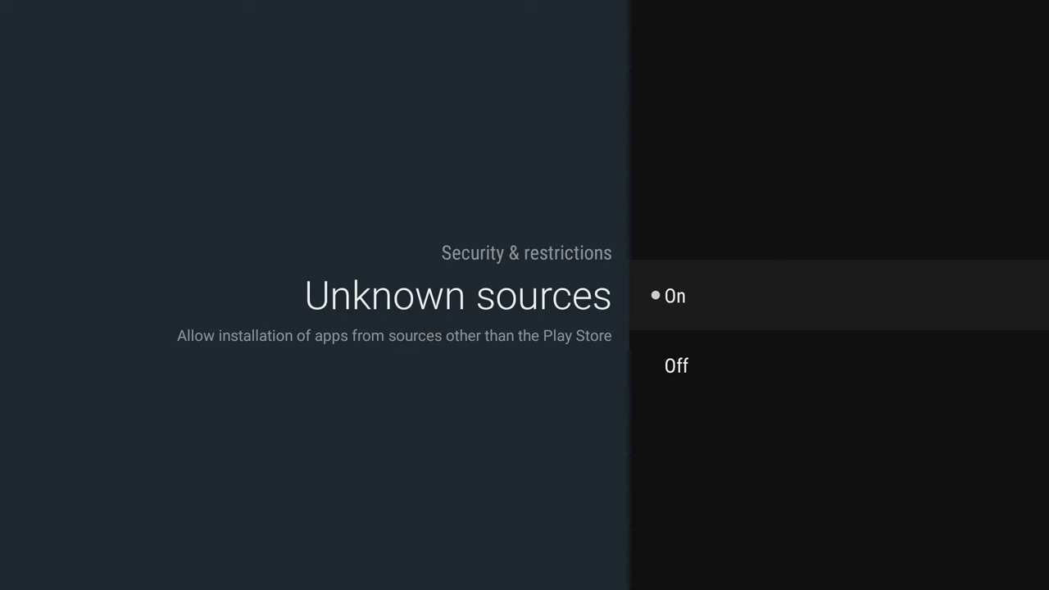
key("Escape")
key("Escape")
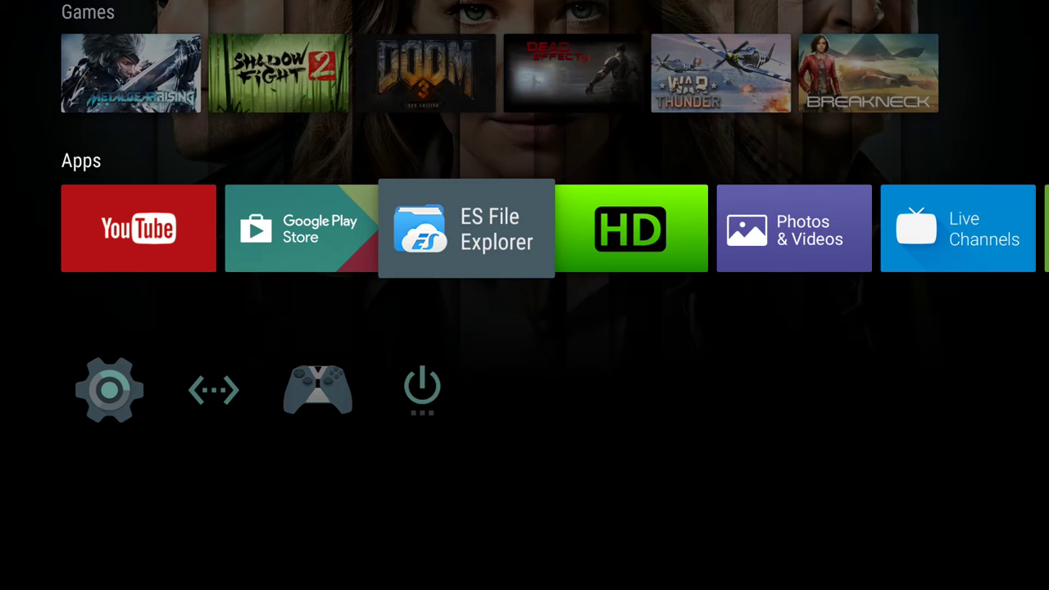
Switch to ES File Explorer and open the MySearch web page from its favorites.
key("Return")
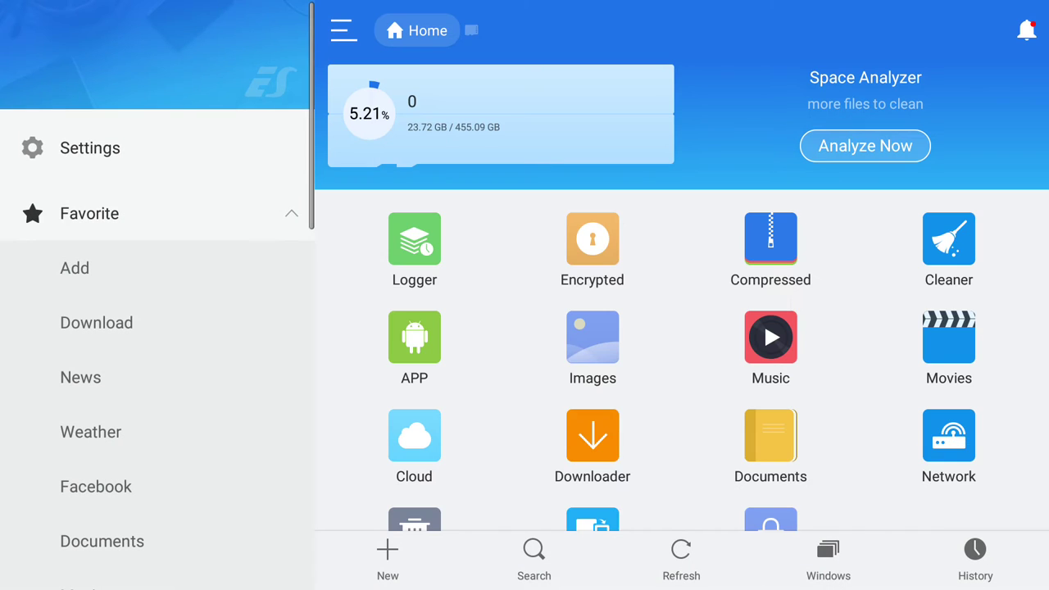
left_click(96, 323)
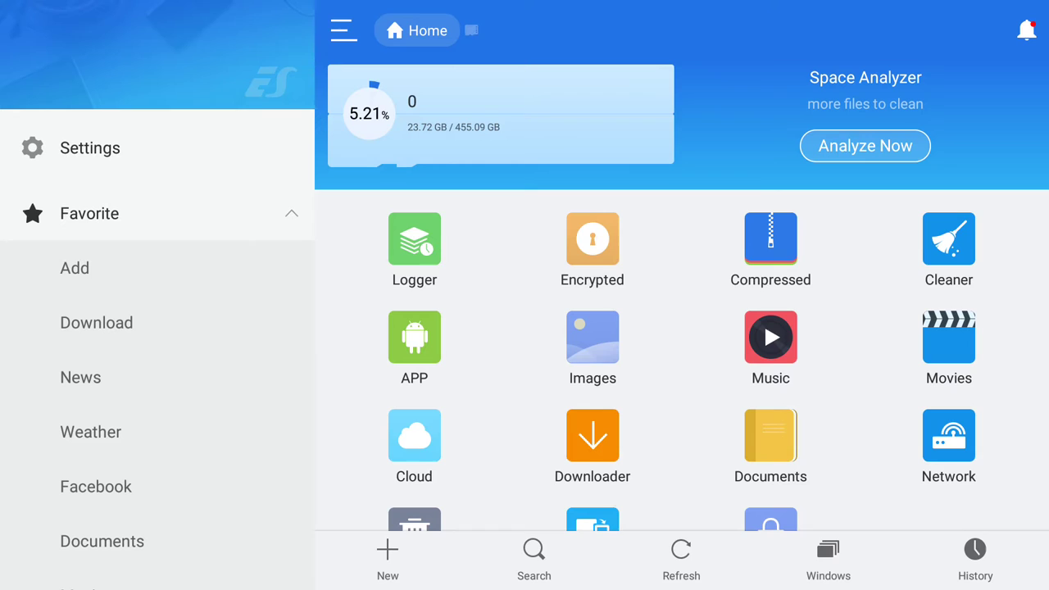
left_click(681, 561)
left_click(89, 213)
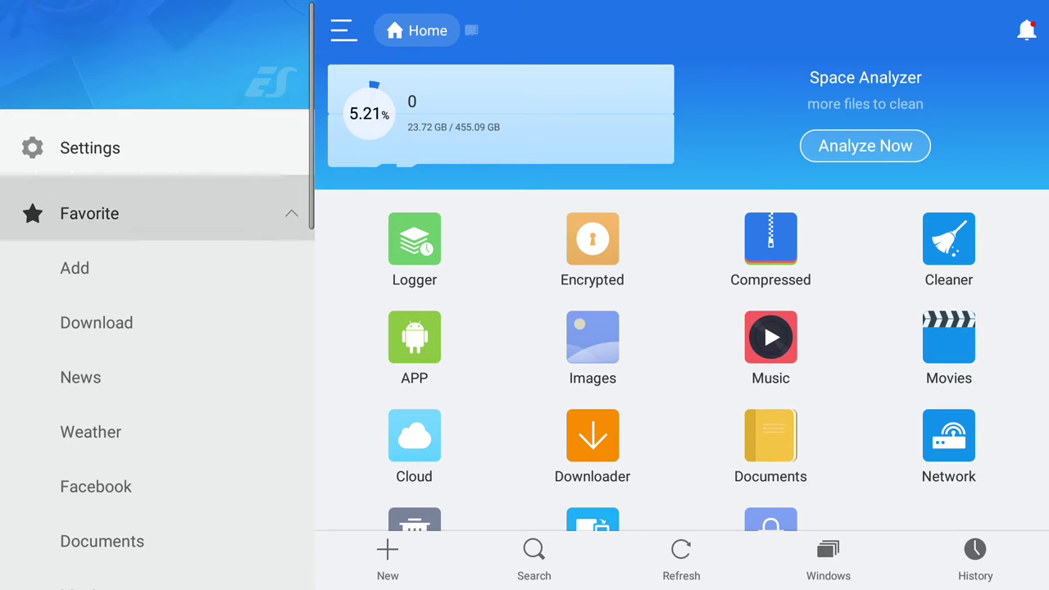
left_click(96, 322)
left_click(96, 486)
left_click(86, 562)
left_click(75, 562)
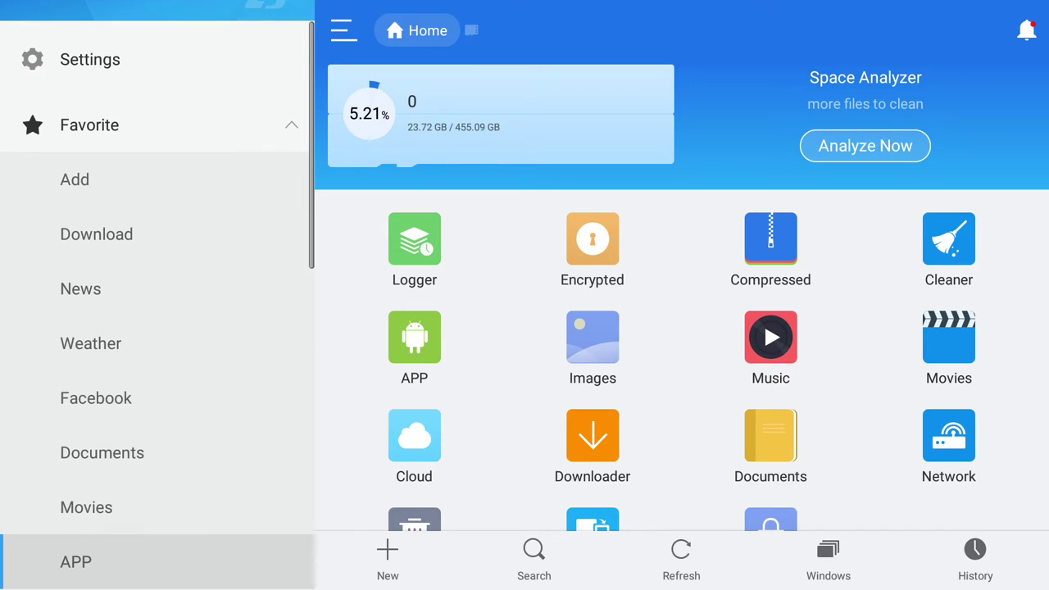
left_click(82, 562)
left_click(86, 562)
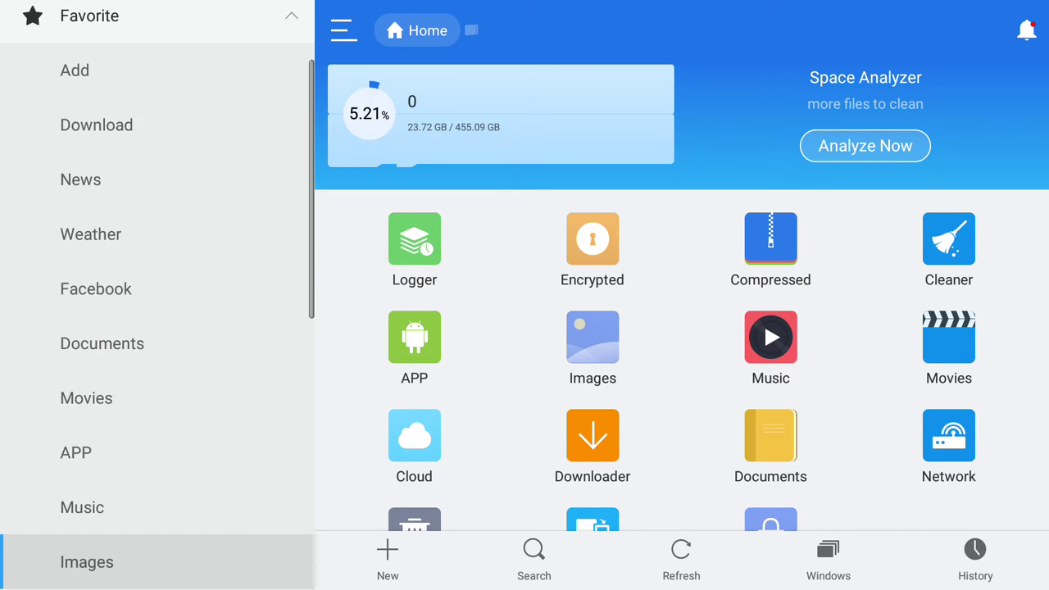
left_click(79, 562)
left_click(96, 496)
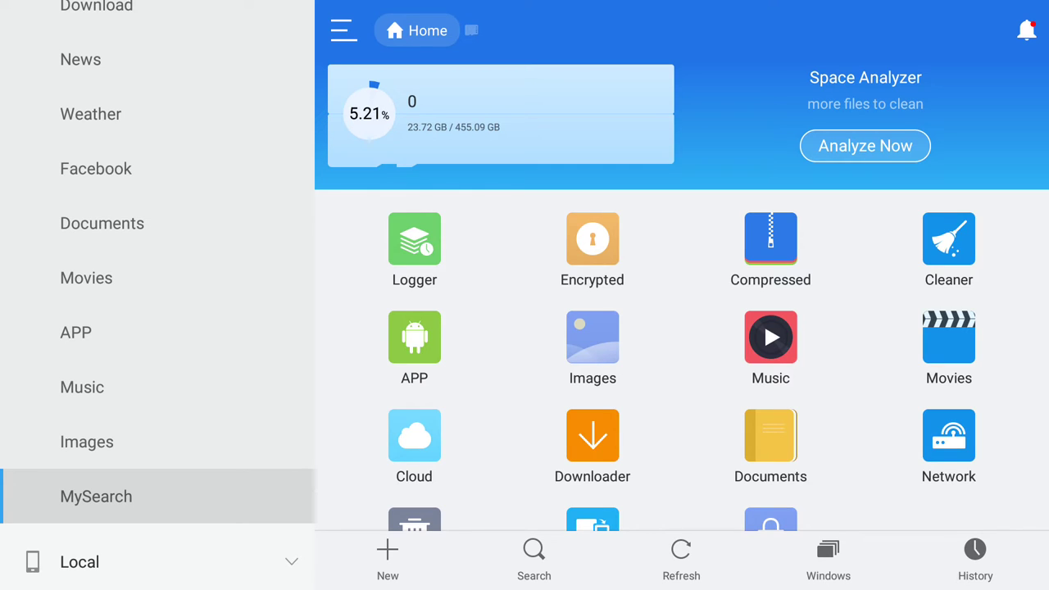
key("Return")
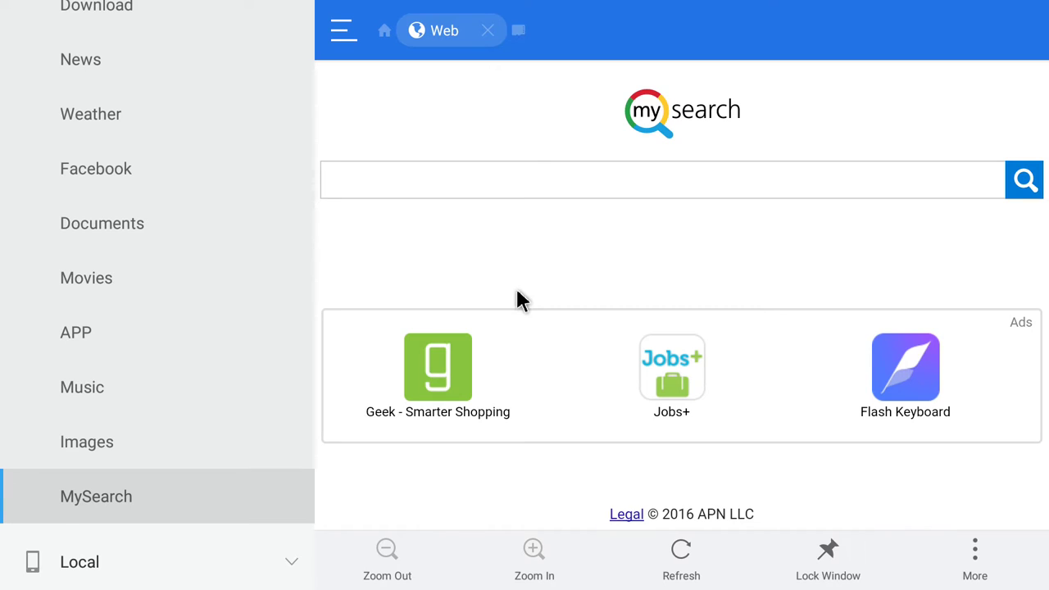
Activate the MySearch search field for text entry.
key("Up")
key("Up")
key("Up")
key("Up")
key("Up")
key("Up")
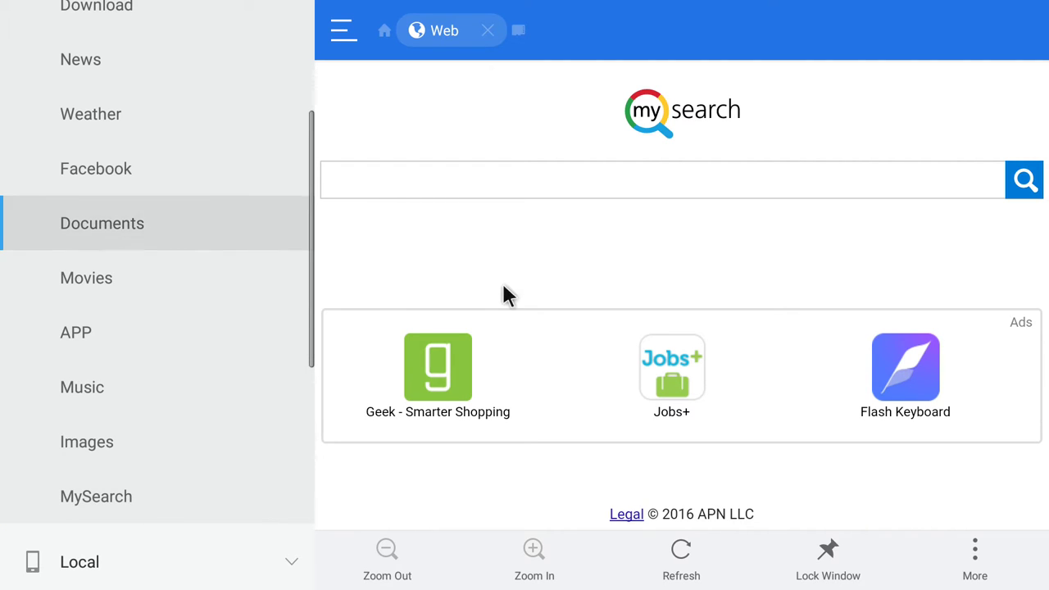
key("Right")
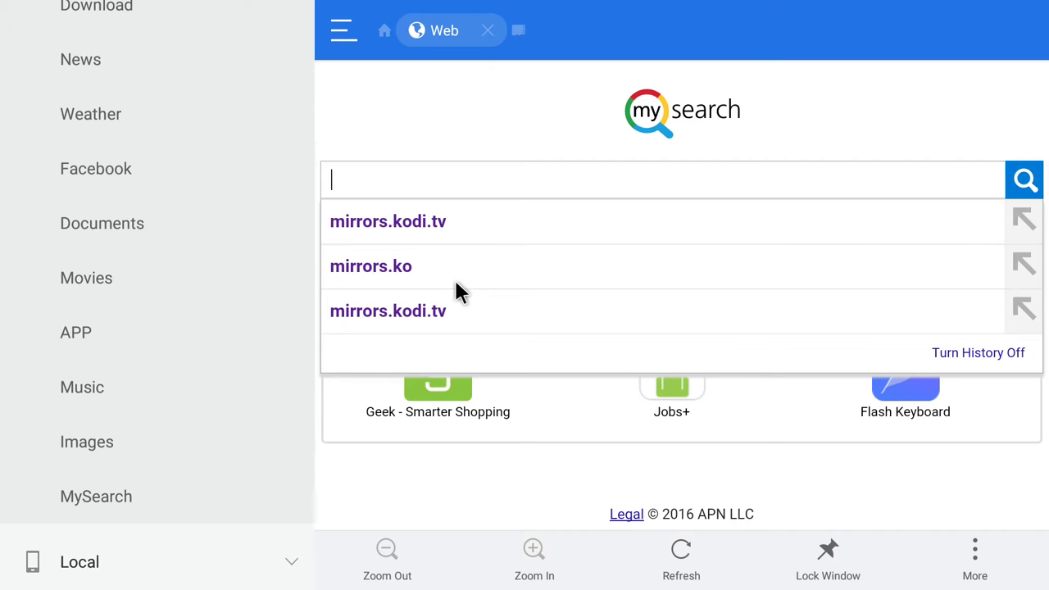
key("Return")
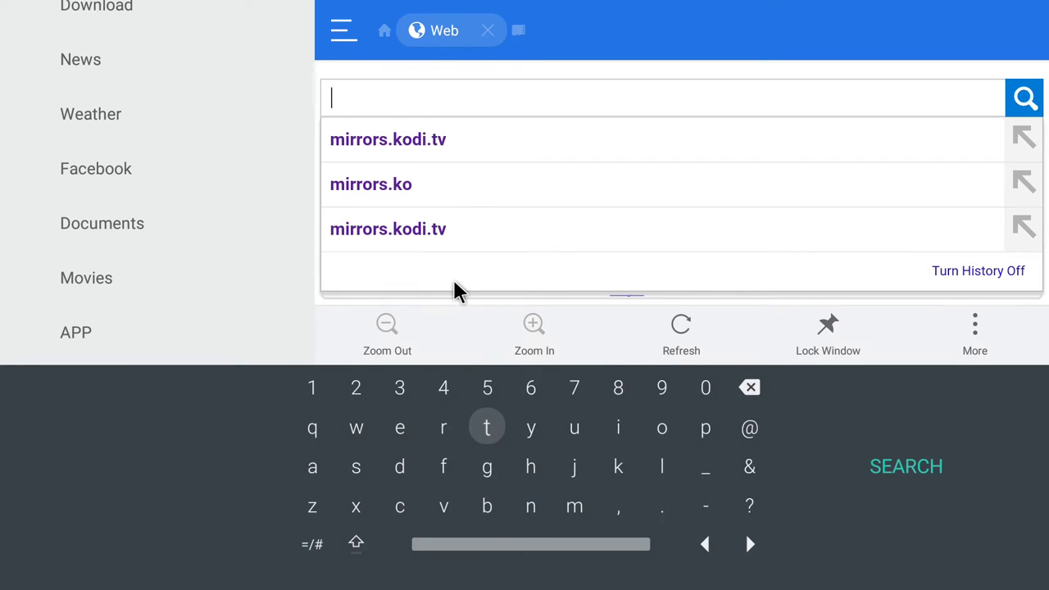
Enter the first letter of the web address, h, in the search field and remove the duplicate h.
key("Down")
key("Right")
type("hh")
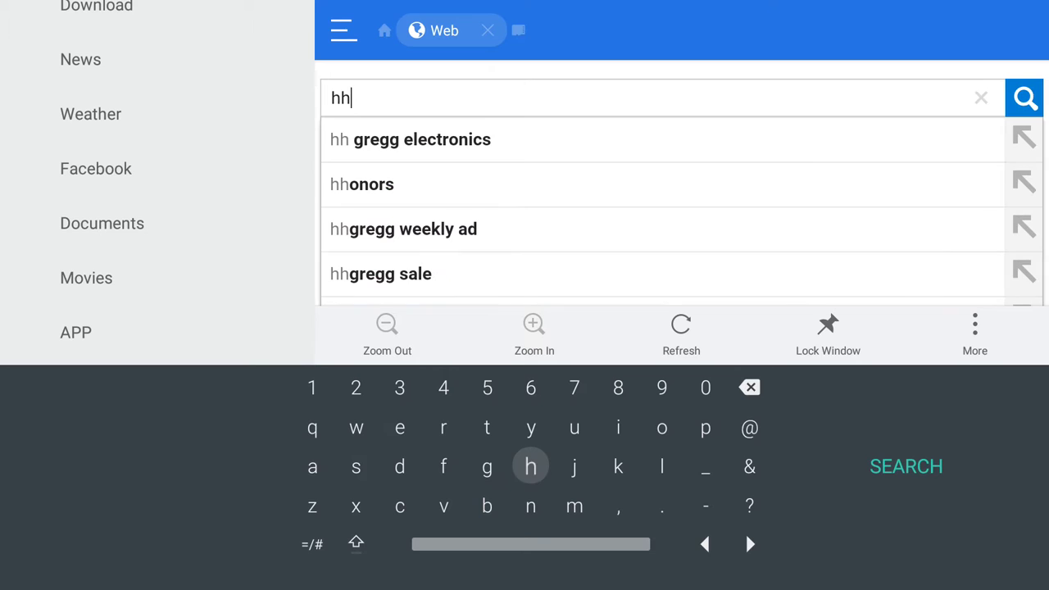
key("Up")
key("Right")
key("Right")
key("Right")
key("Right")
key("Right")
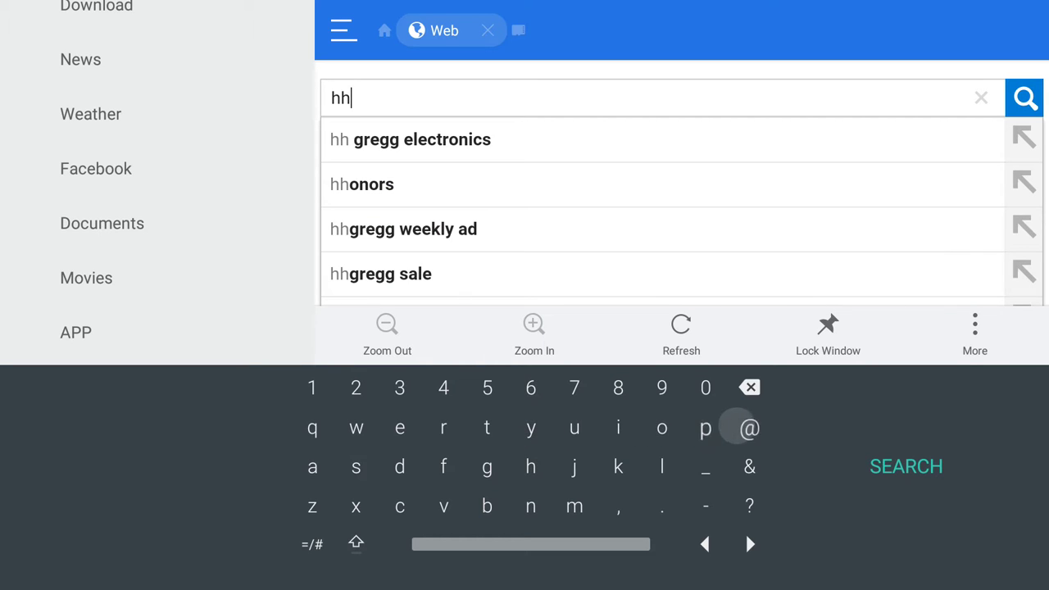
key("Up")
key("Return")
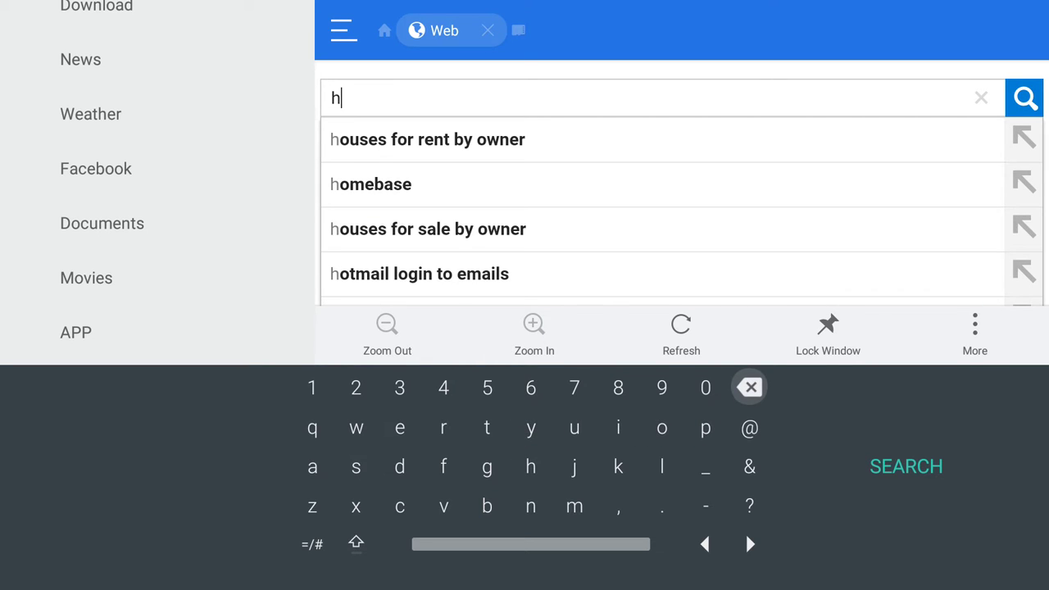
Add the letters ttp so that the search field reads http.
key("Left")
key("Left")
key("Left")
key("Left")
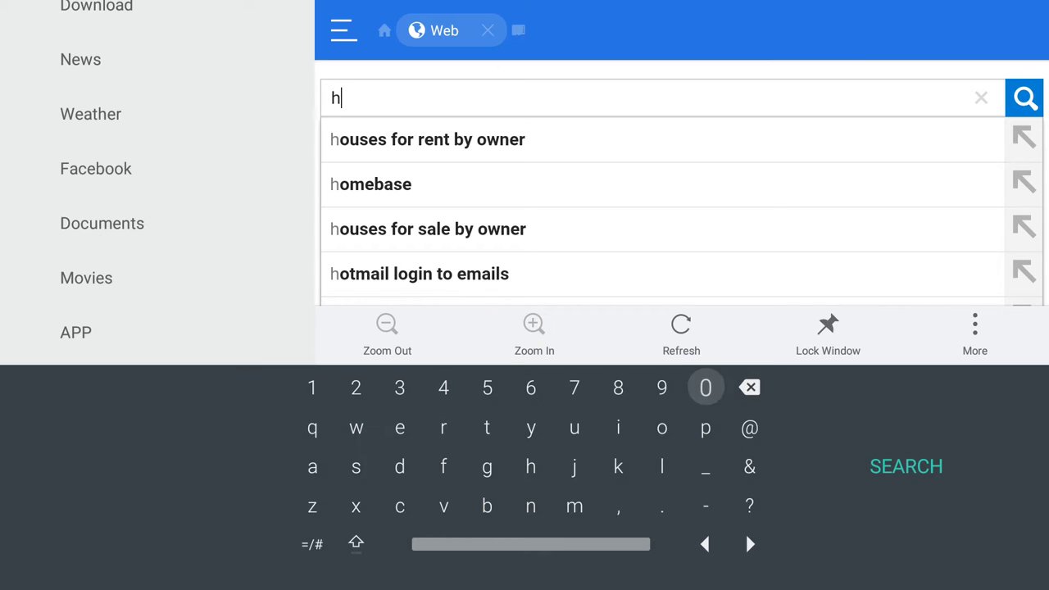
key("Down")
key("Left")
key("Left")
key("Return")
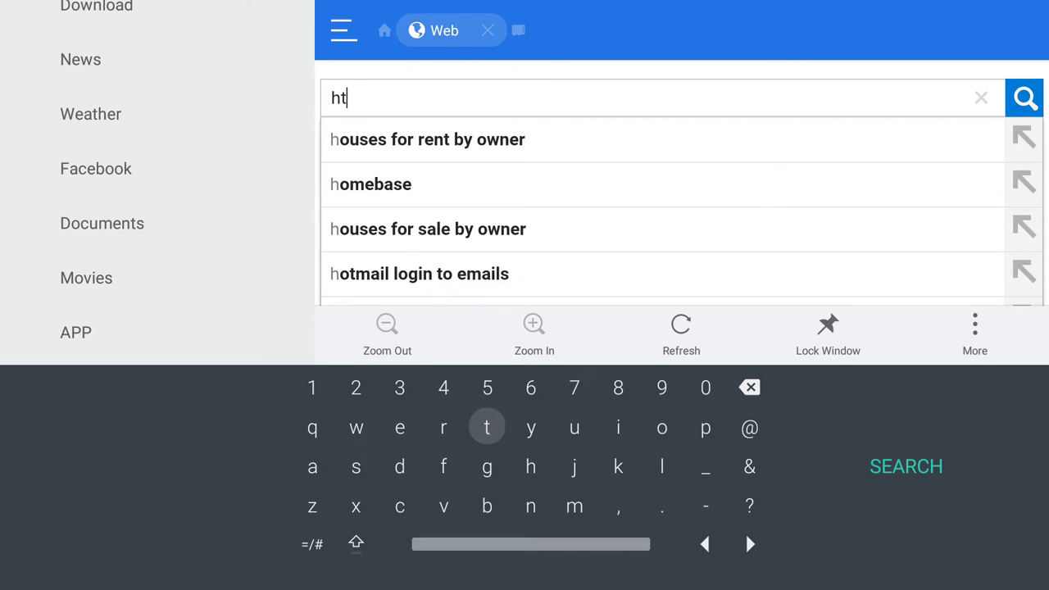
key("Return")
key("Right")
key("Right")
key("Right")
key("Right")
key("Right")
key("Return")
Switch the on-screen keyboard to symbols and add a colon after http.
key("Down")
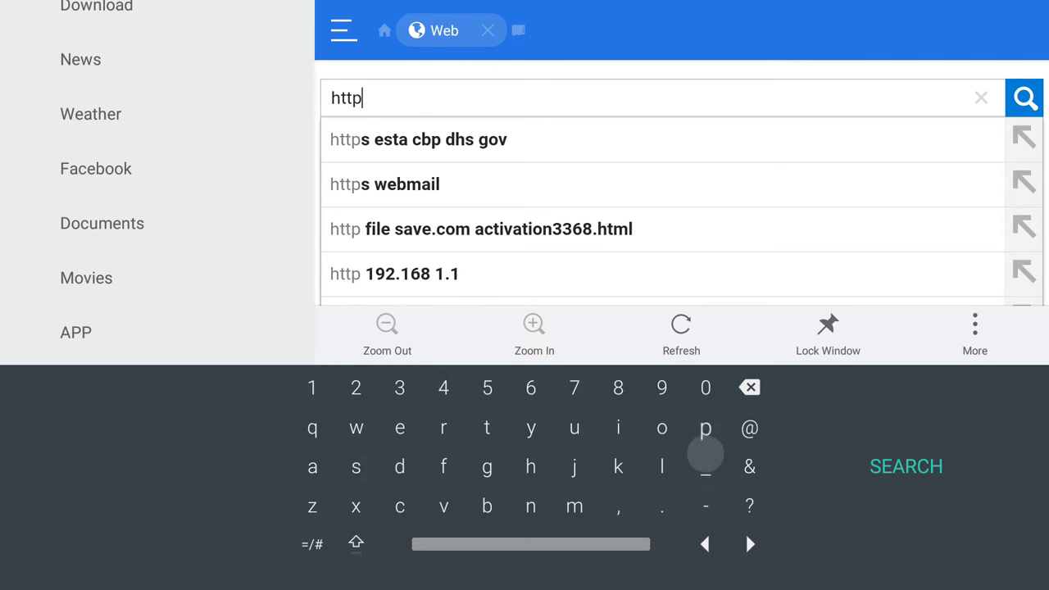
key("Down")
key("Down")
key("Left")
key("Left")
key("Left")
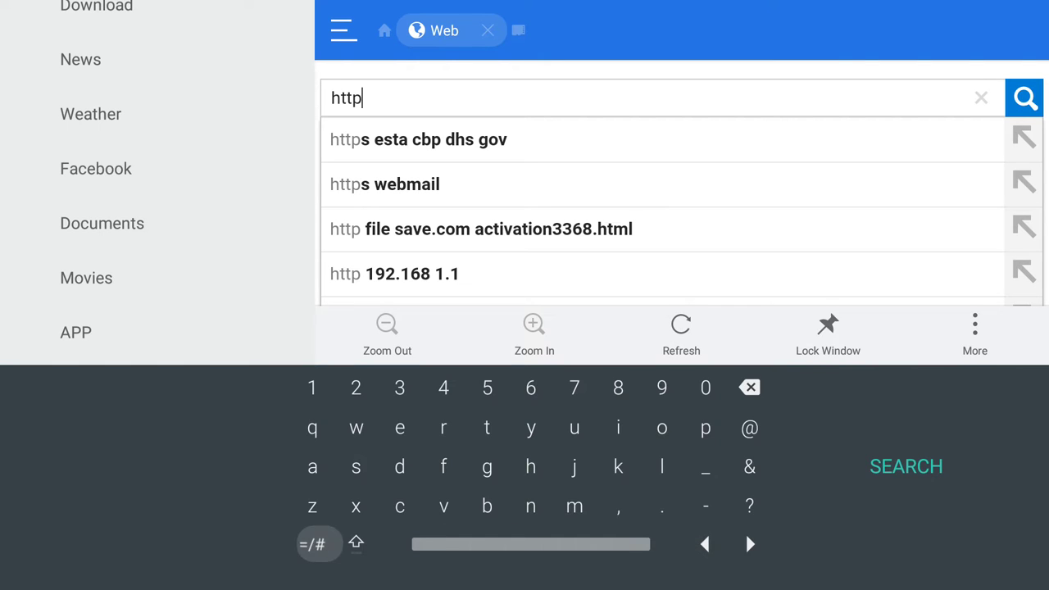
key("Return")
key("Up")
key("Up")
key("Right")
key("Right")
key("Right")
key("Right")
key("Right")
key("Right")
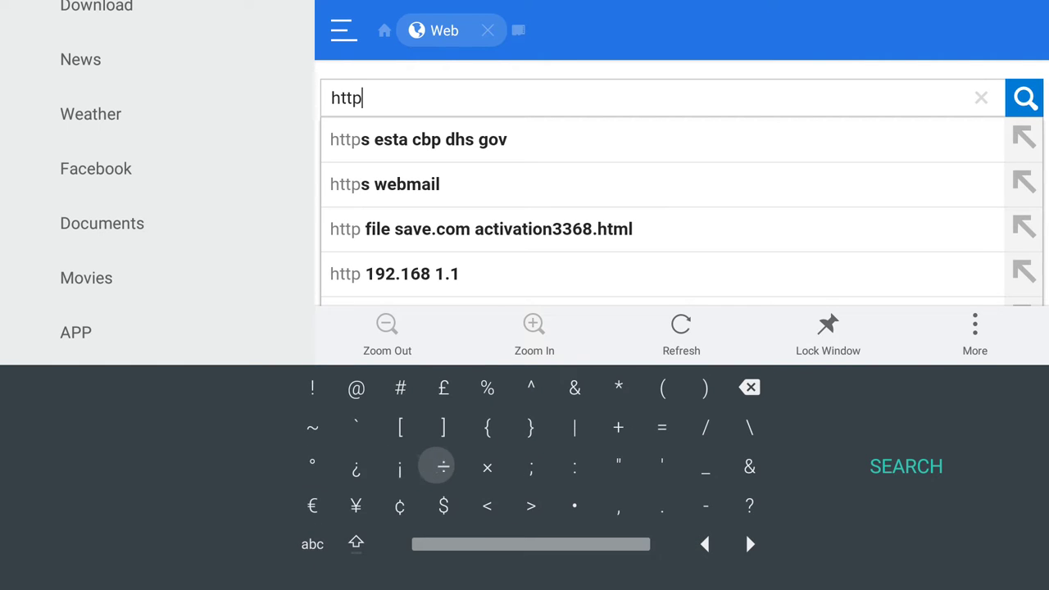
key("Return")
Add the first slash after the colon in the address.
key("Up")
key("Right")
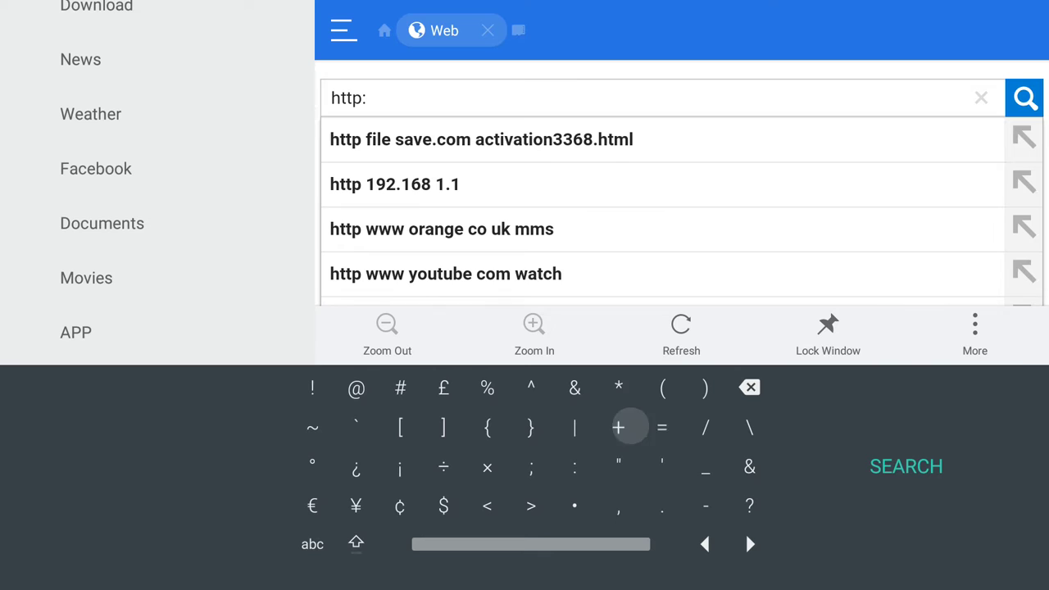
key("Right")
key("Right")
key("Return")
key("Down")
key("Down")
key("Down")
key("Left")
key("Left")
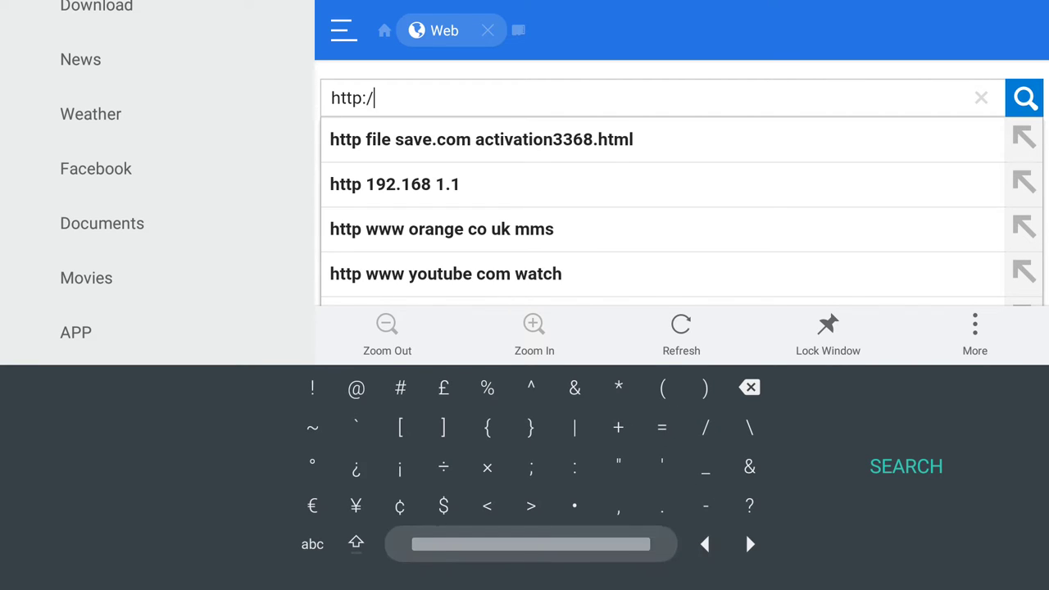
key("Return")
key("Up")
key("Right")
key("Right")
key("Right")
key("Right")
key("Right")
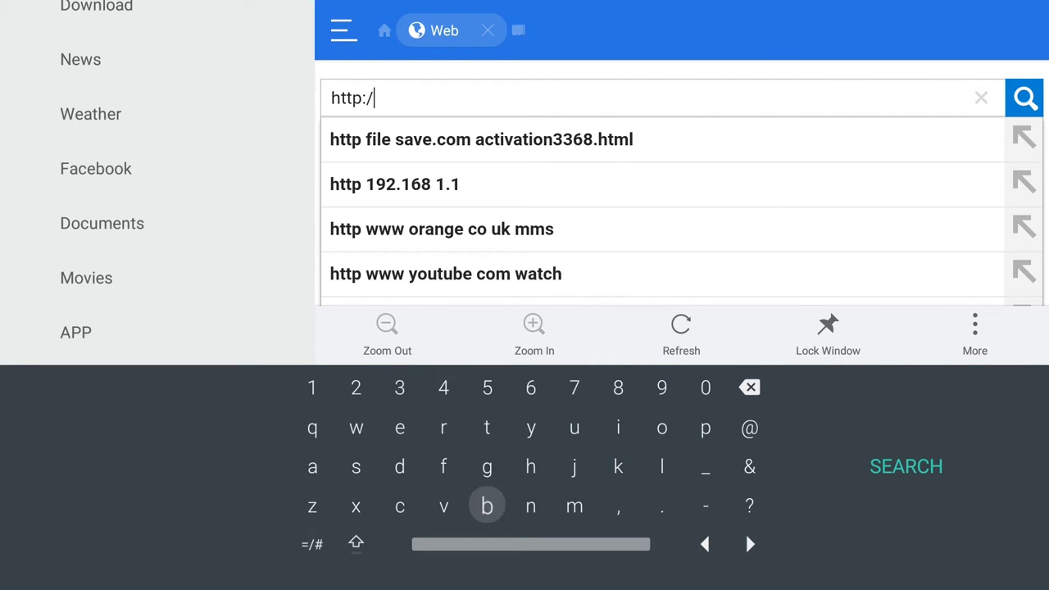
key("Left")
key("Left")
key("Left")
key("Left")
key("Left")
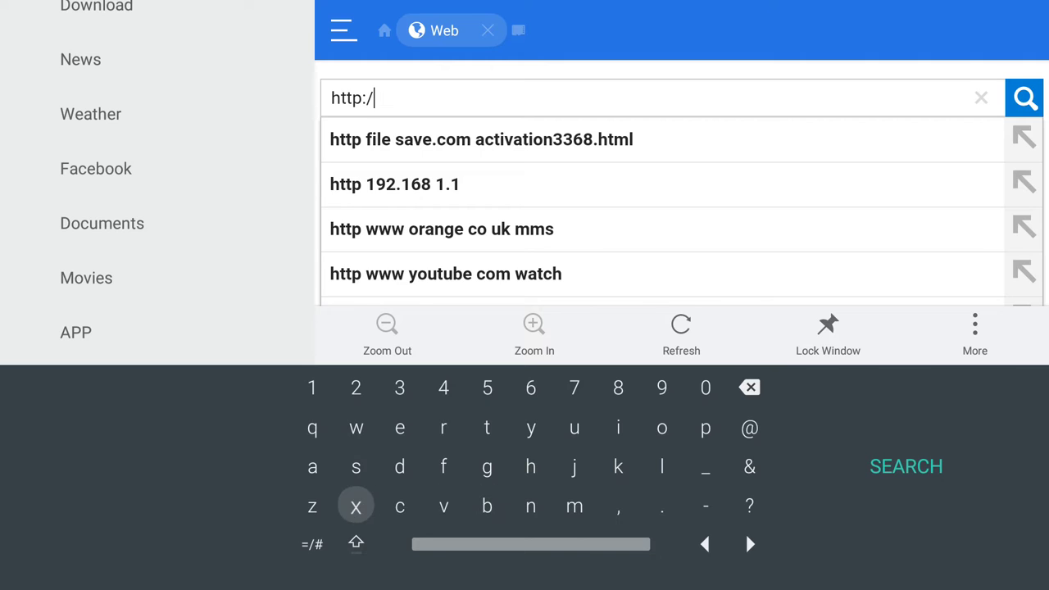
key("Down")
key("Return")
key("Up")
key("Up")
key("Up")
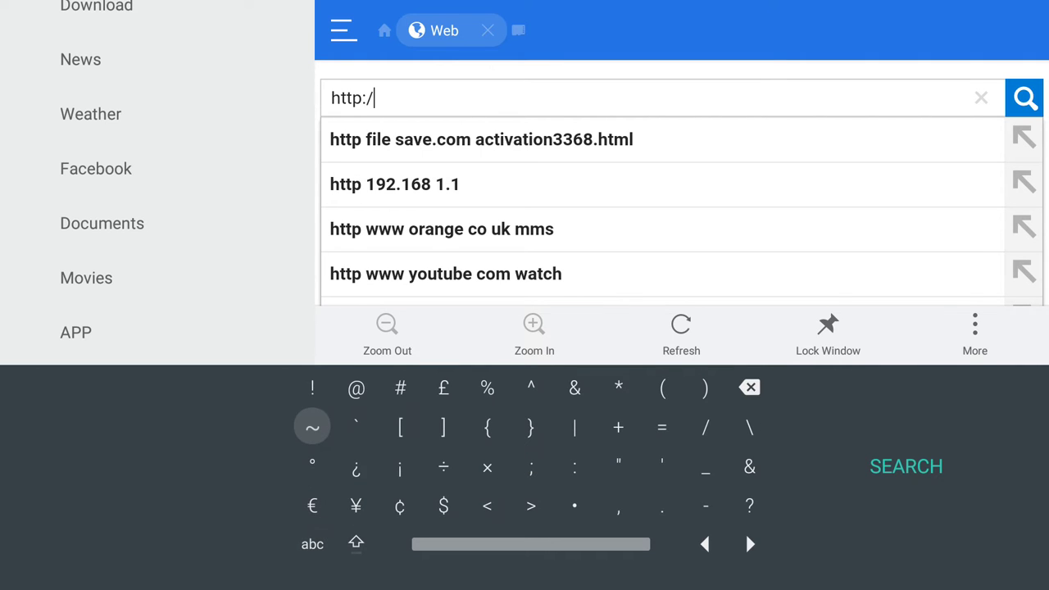
key("Right")
key("Right")
key("Right")
key("Right")
key("Right")
key("Right")
key("Right")
key("Right")
key("Right")
key("Right")
key("Left")
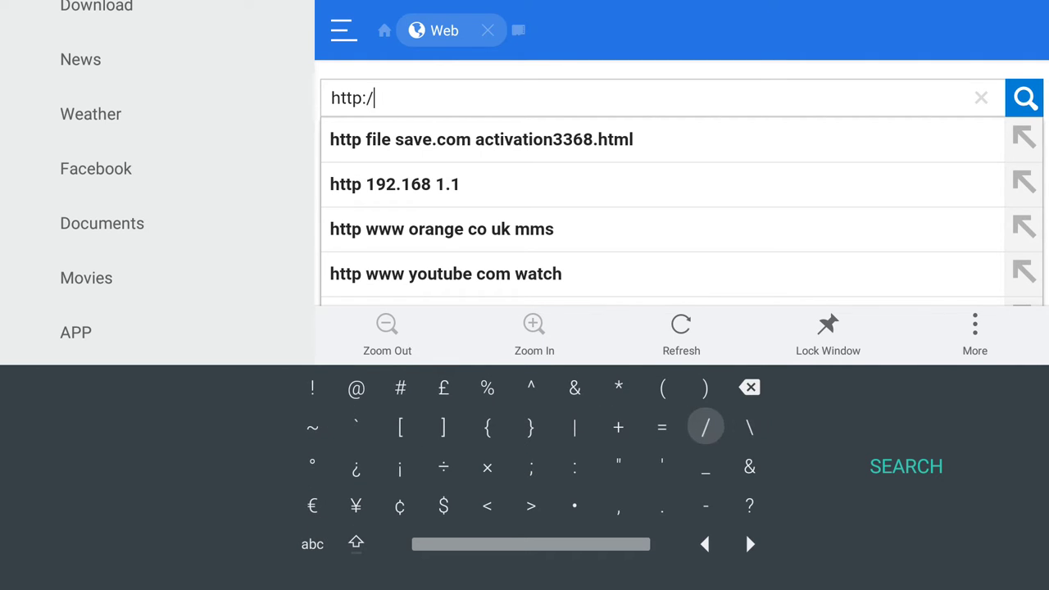
key("Return")
Switch the on-screen keyboard back from symbols to letters.
key("Down")
key("Down")
key("Down")
key("Left")
key("Left")
key("Left")
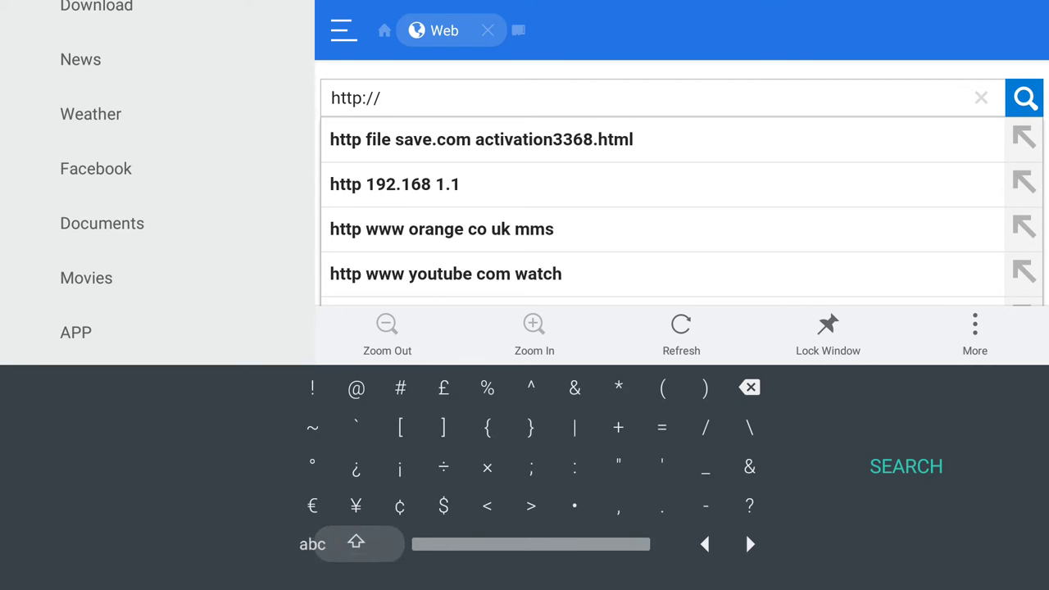
key("Return")
key("Up")
key("Up")
key("Right")
key("Right")
key("Right")
key("Right")
key("Right")
key("Right")
key("Right")
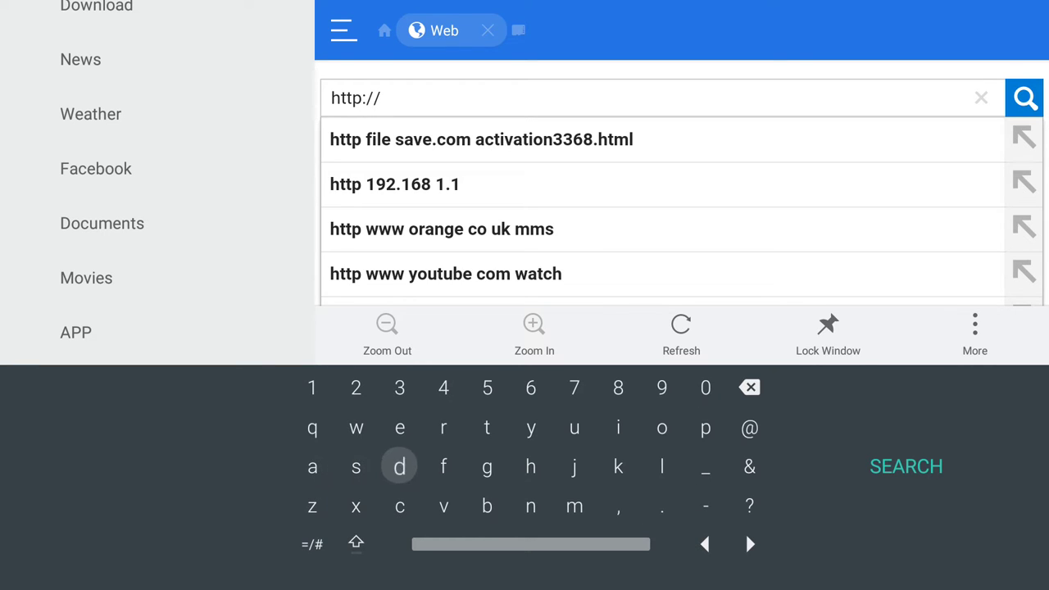
key("Return")
key("Up")
key("Right")
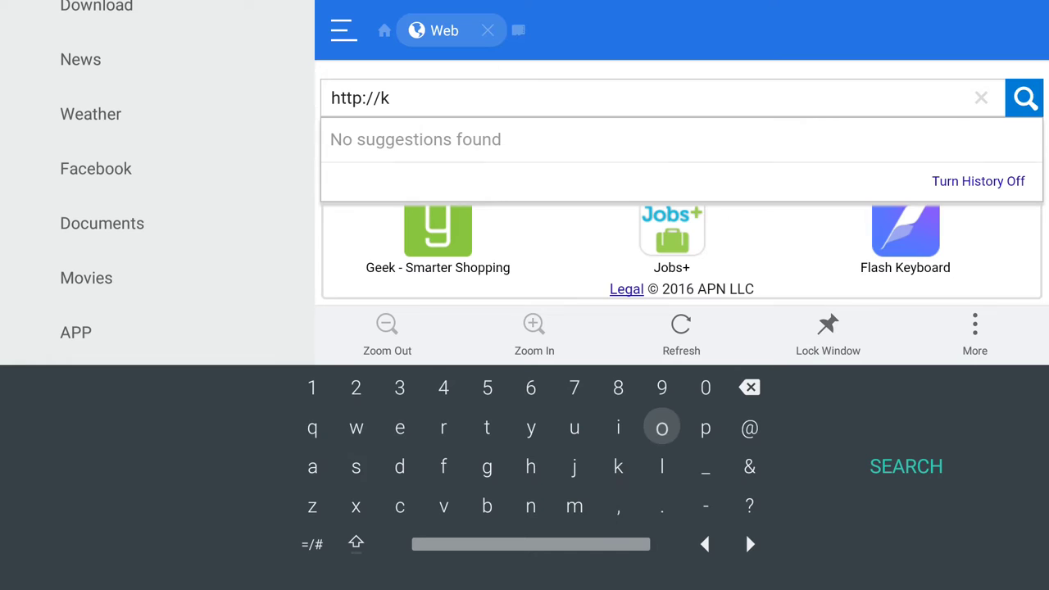
key("Return")
key("Down")
key("Left")
key("Left")
key("Left")
key("Left")
key("Left")
key("Left")
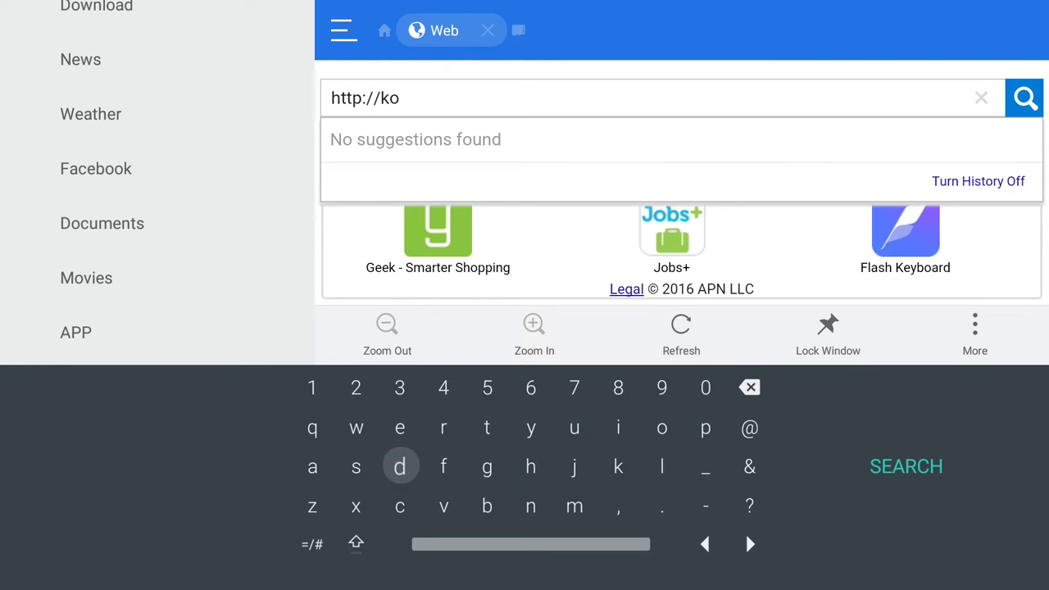
key("Return")
key("Up")
key("Right")
key("Right")
key("Right")
key("Right")
key("Right")
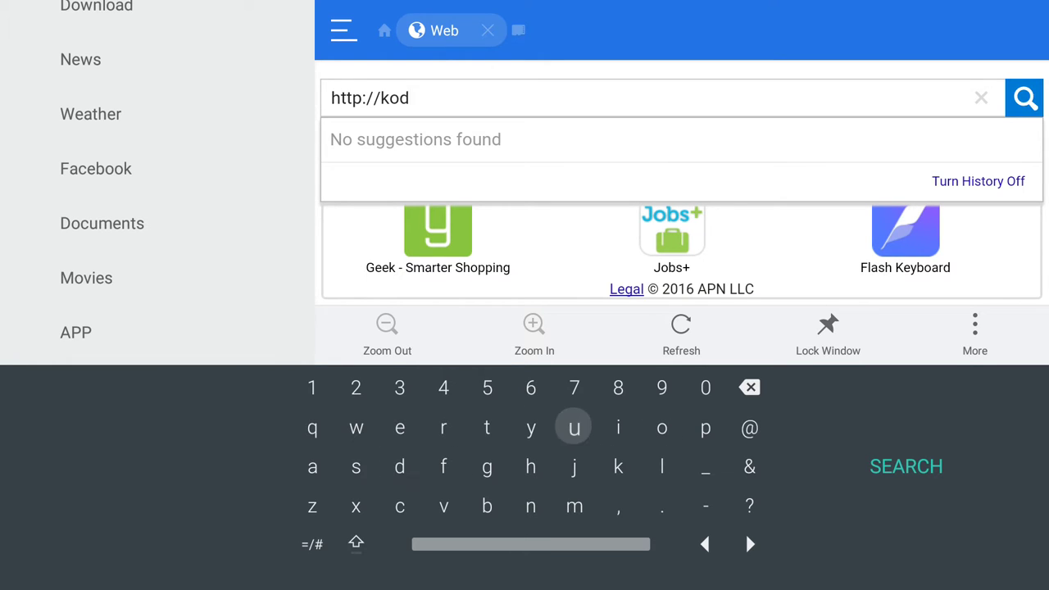
key("Return")
key("Down")
key("Down")
key("Right")
key("Return")
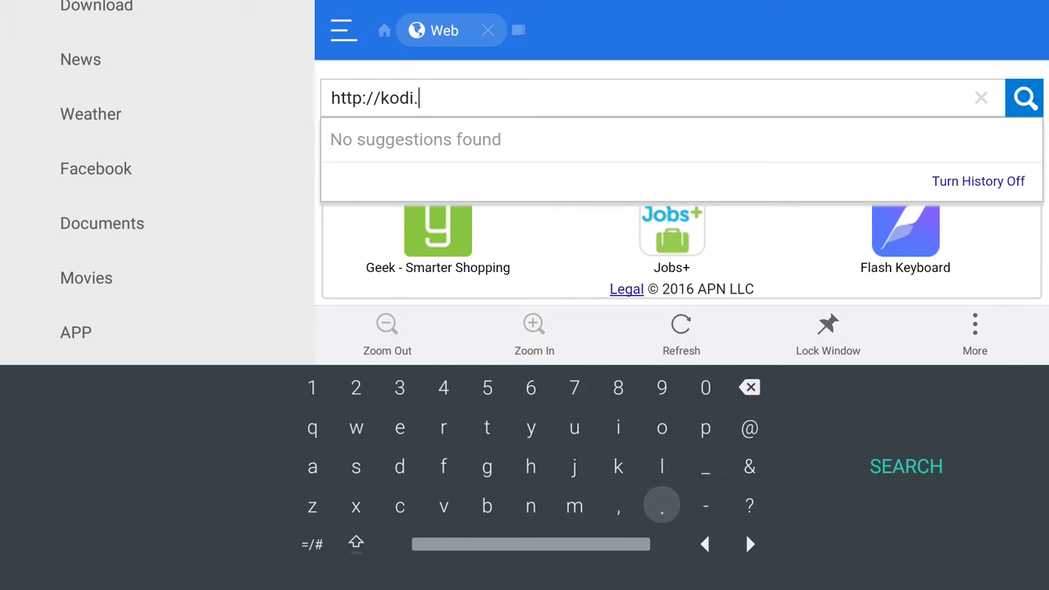
key("Up")
key("Left")
key("Left")
key("Left")
key("Left")
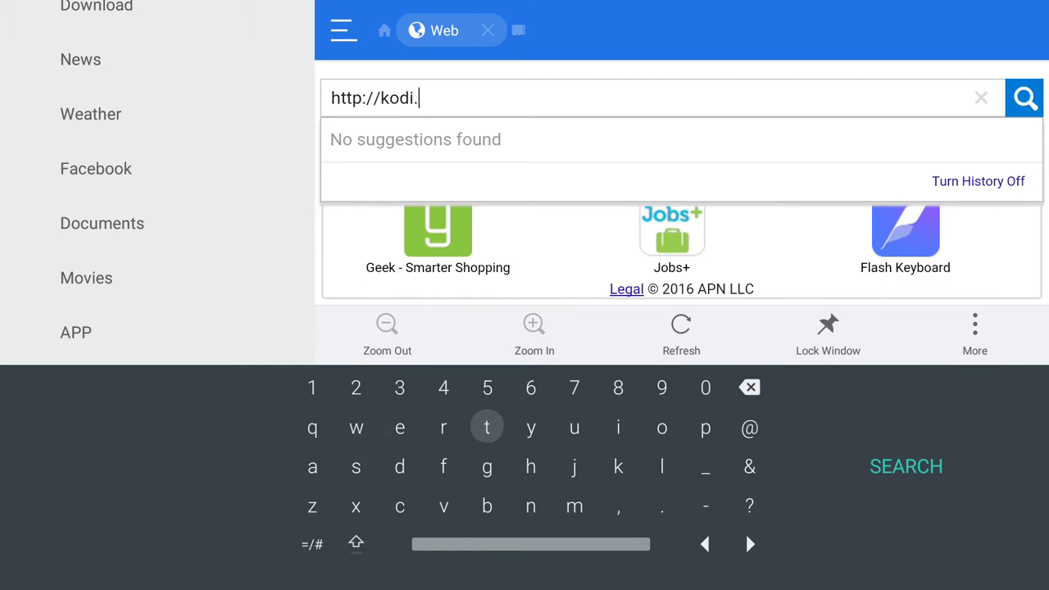
type("t")
key("Down")
key("Down")
key("Left")
type("v")
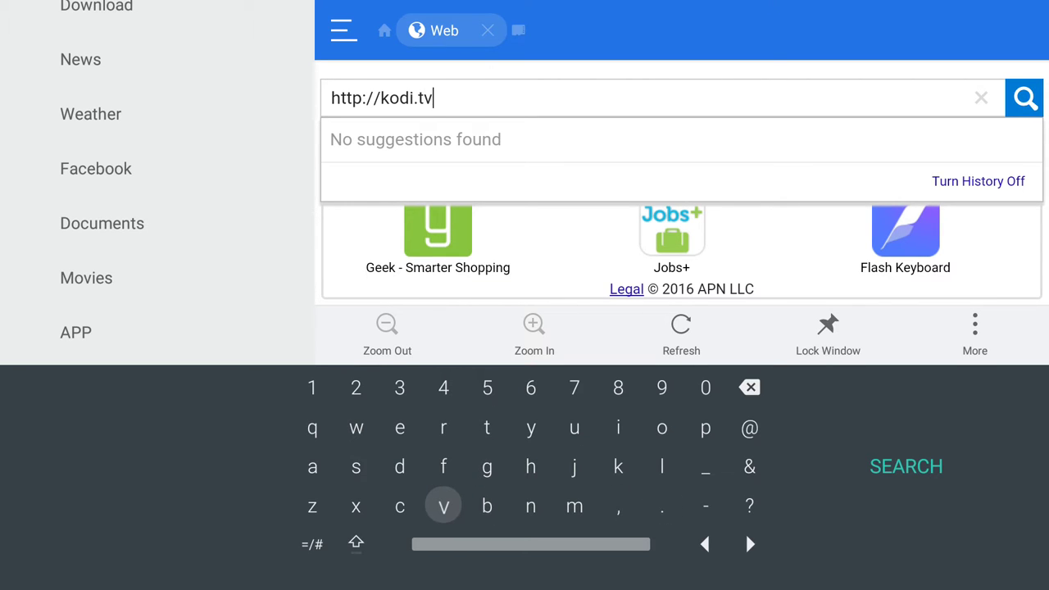
key("Right")
key("Right")
key("Right")
key("Right")
key("Right")
key("Right")
key("Right")
key("Right")
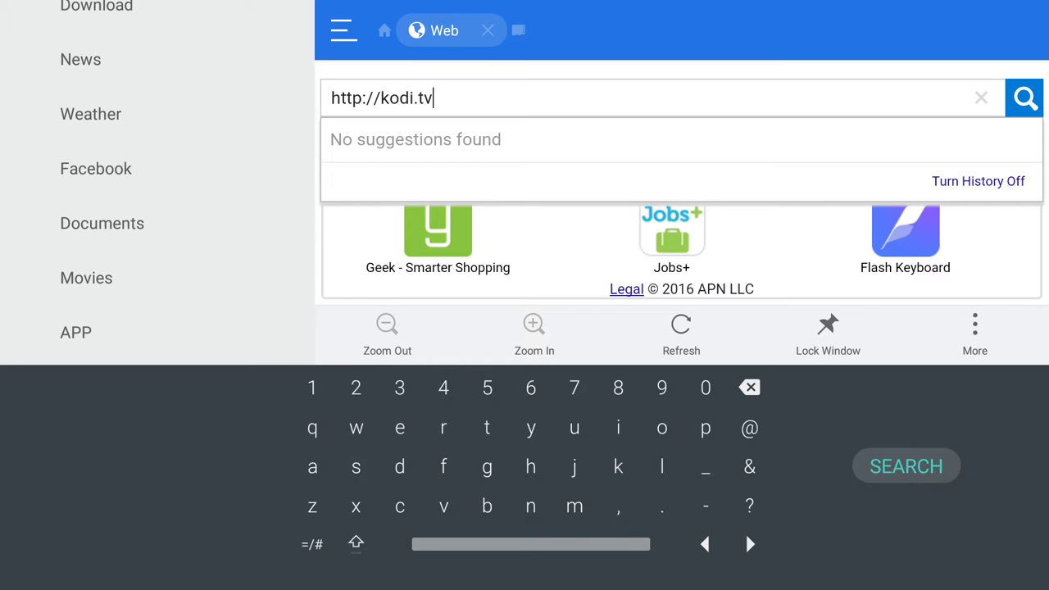
key("Return")
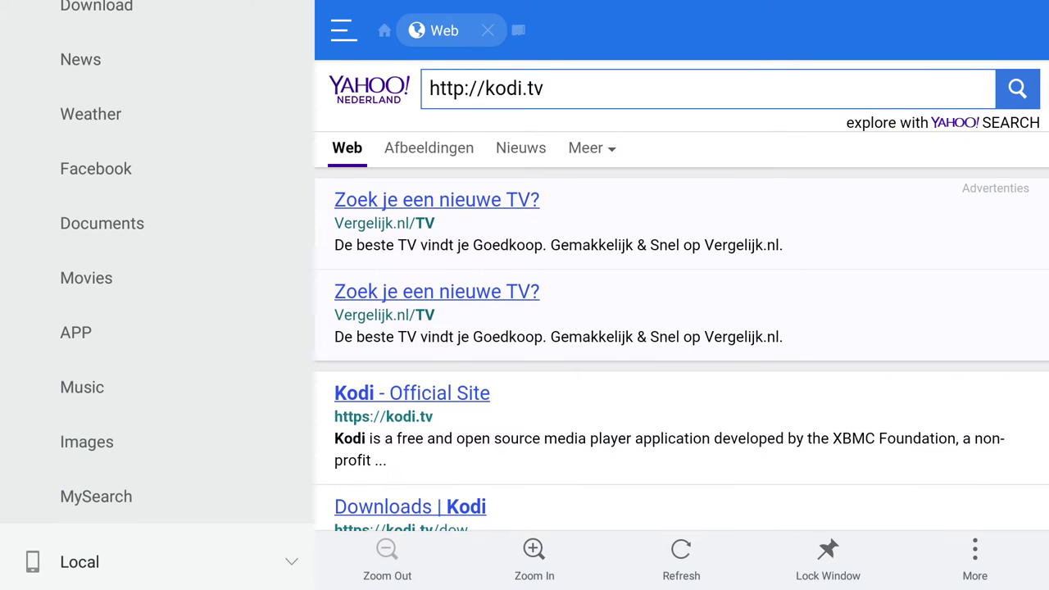
Open the Kodi - Official Site result, skipping the adverts above it.
key("Down")
key("Down")
key("Down")
key("Down")
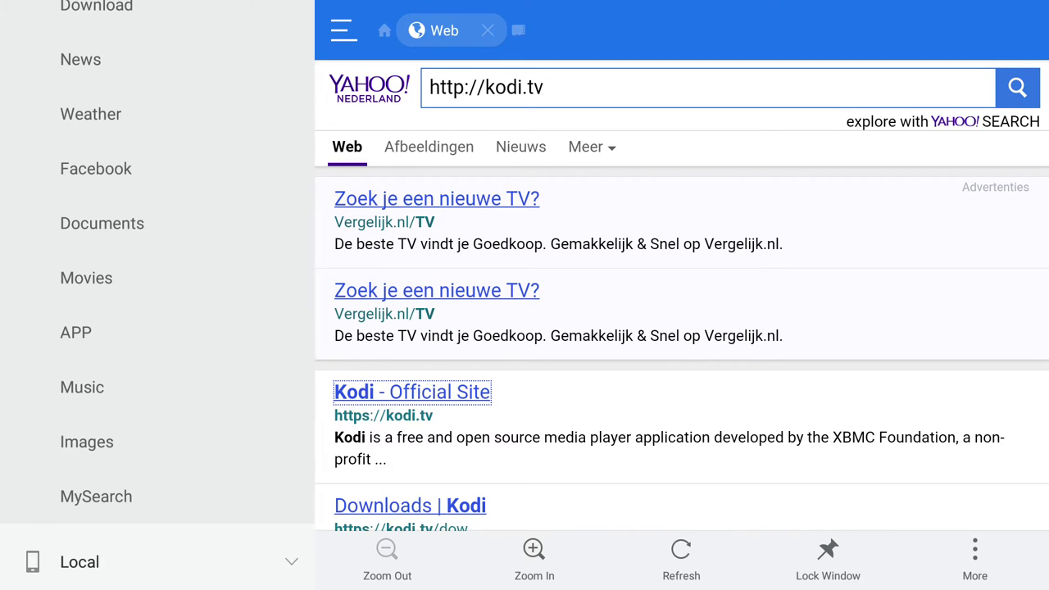
key("Up")
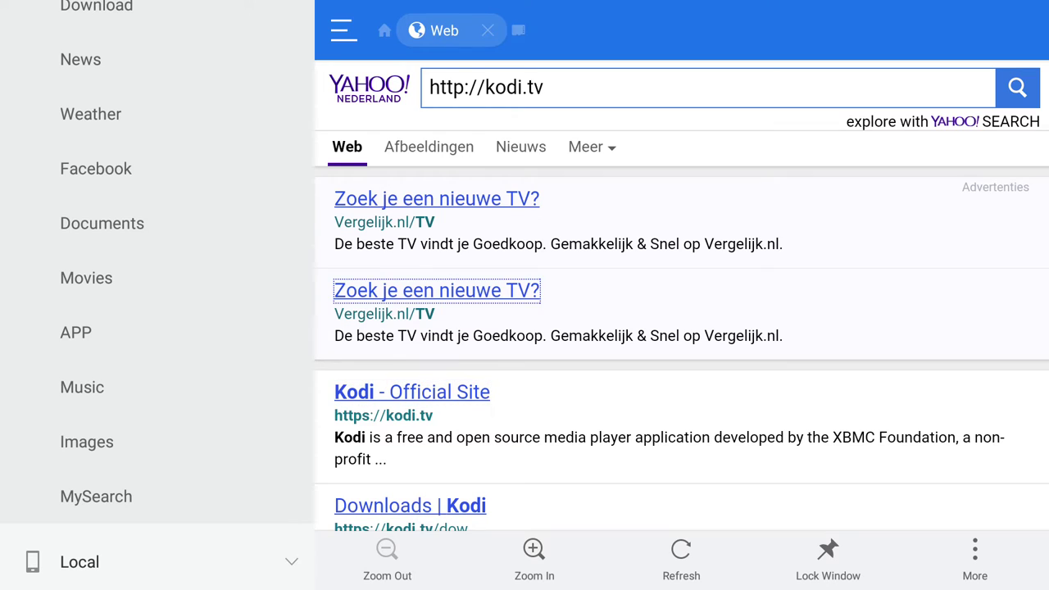
key("Down")
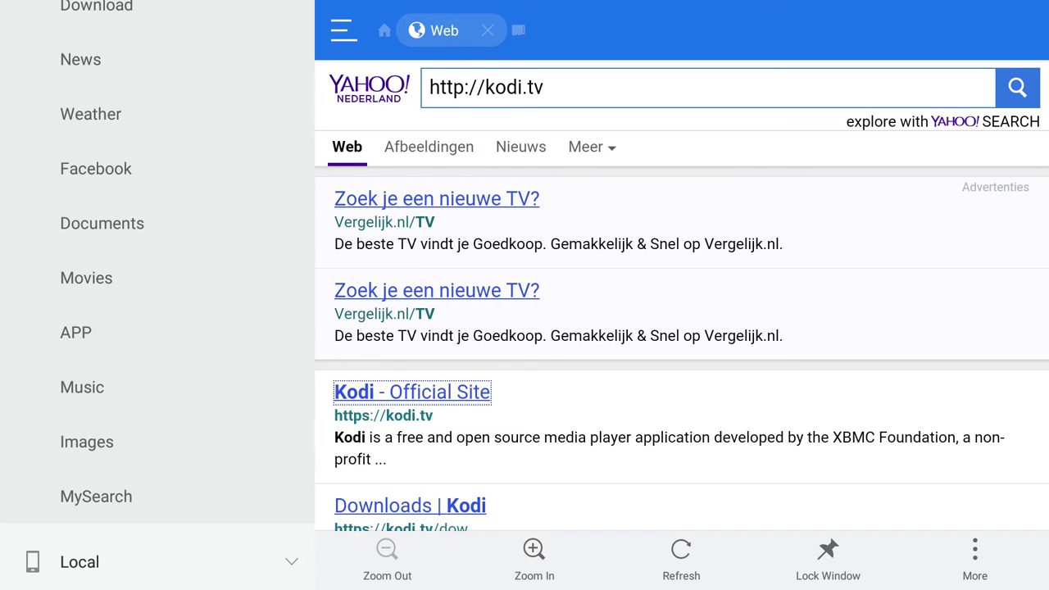
key("Return")
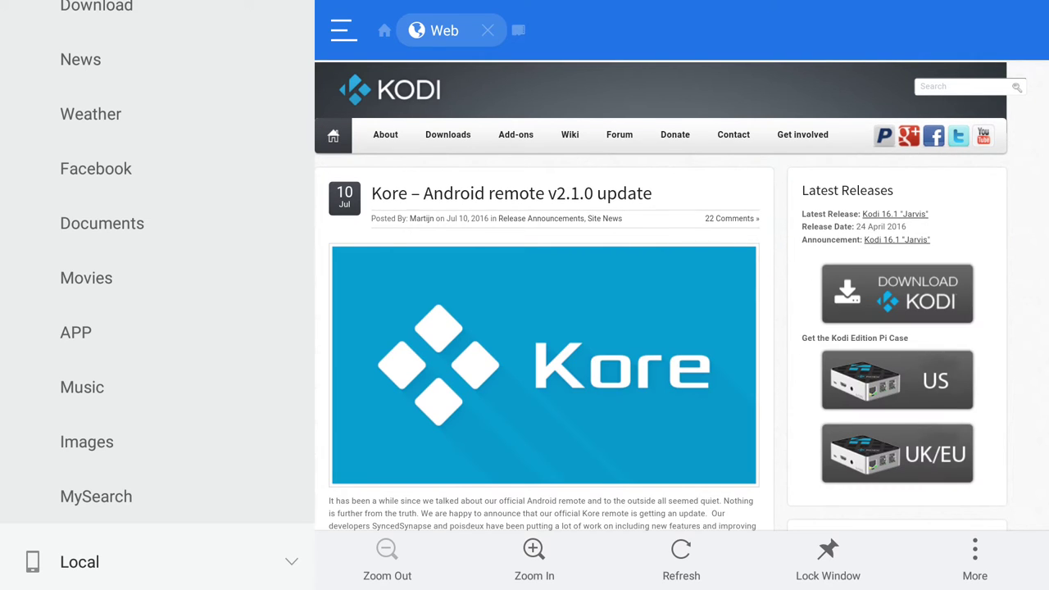
Open the Downloads page of the Kodi website.
key("Down")
key("Down")
key("Up")
key("Up")
key("Up")
key("Left")
key("Left")
key("Left")
key("Left")
key("Left")
key("Left")
key("Left")
key("Return")
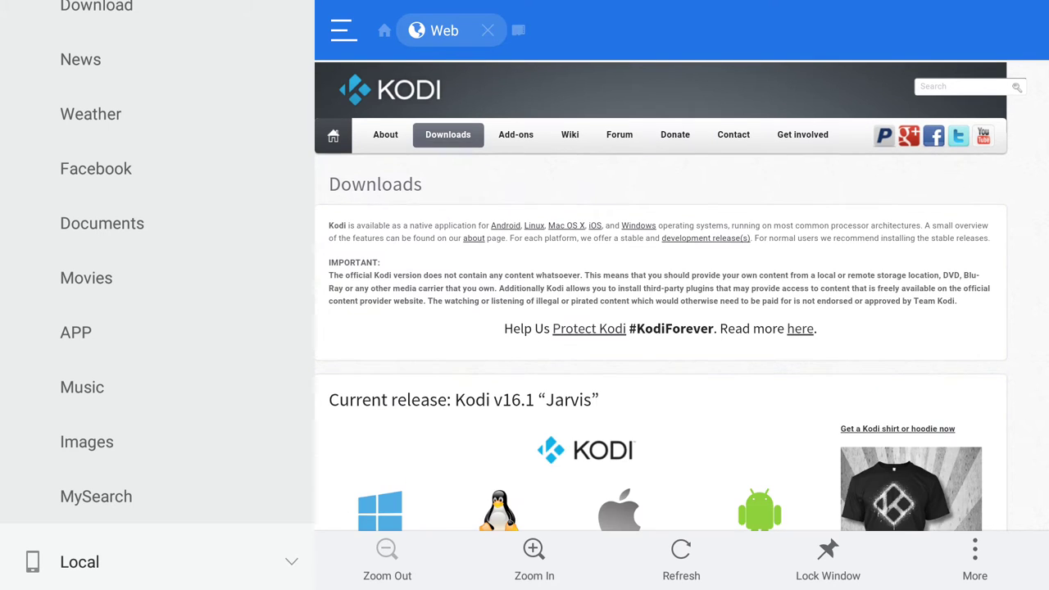
Download the ARM APK of Kodi v16.1 for Android and dismiss the download dialog.
key("Down")
key("Down")
key("Down")
key("Down")
key("Left")
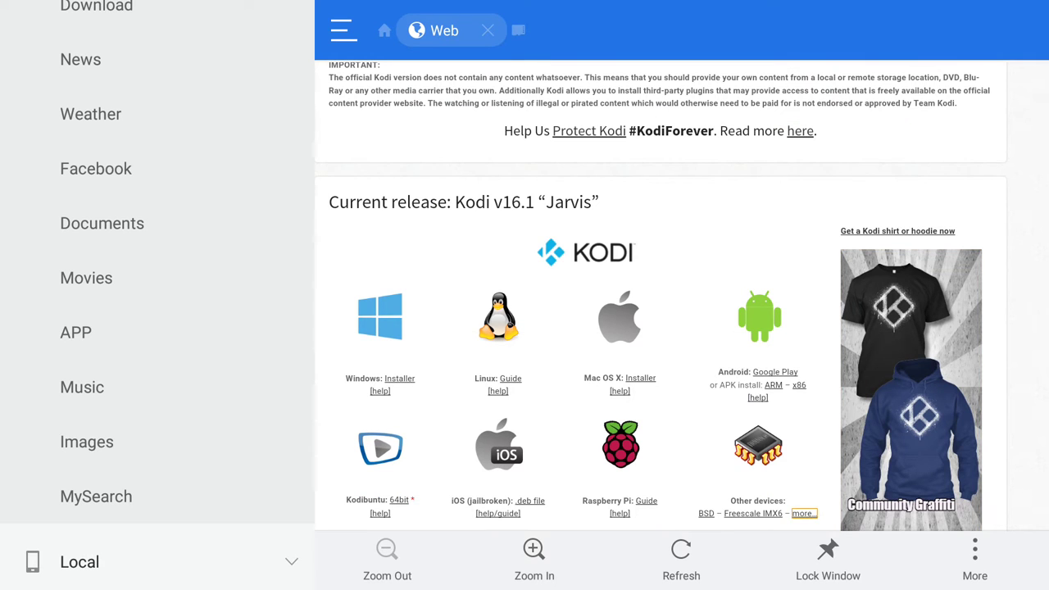
key("Up")
key("Up")
key("Down")
key("Return")
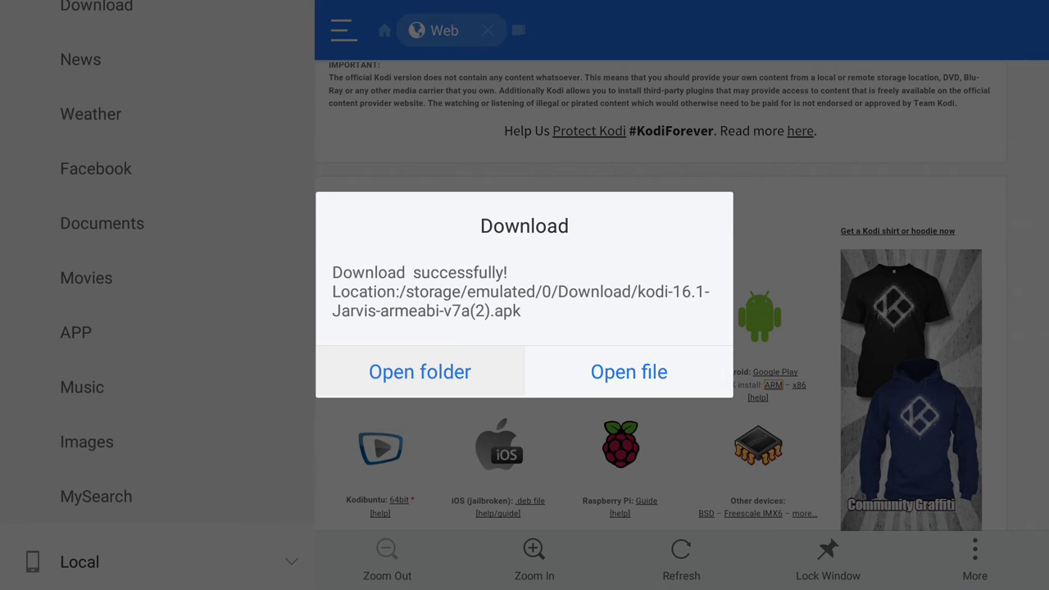
key("Escape")
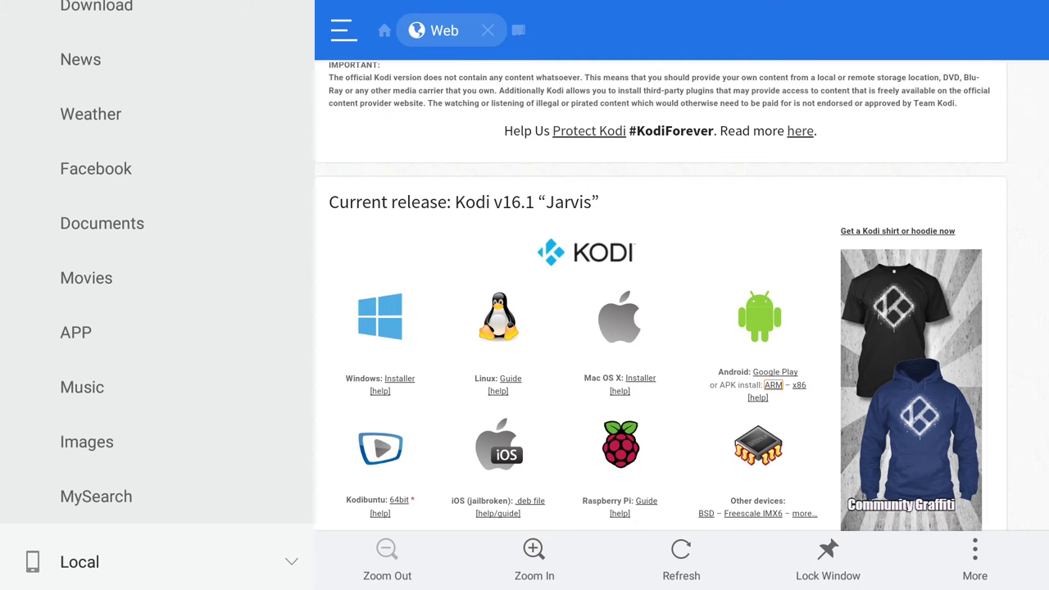
key("Up")
key("Up")
key("Left")
key("Left")
key("Left")
key("Left")
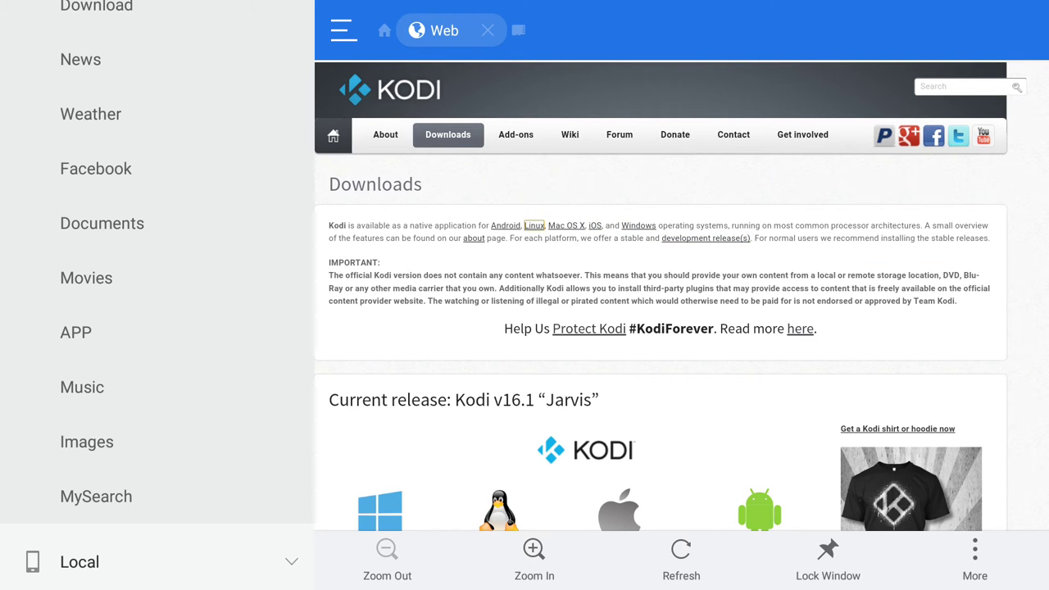
key("Down")
key("Down")
key("Down")
key("Down")
Leave the Kodi downloads page and open MySearch from the list of locations.
key("Left")
key("Left")
key("Left")
key("Left")
key("Left")
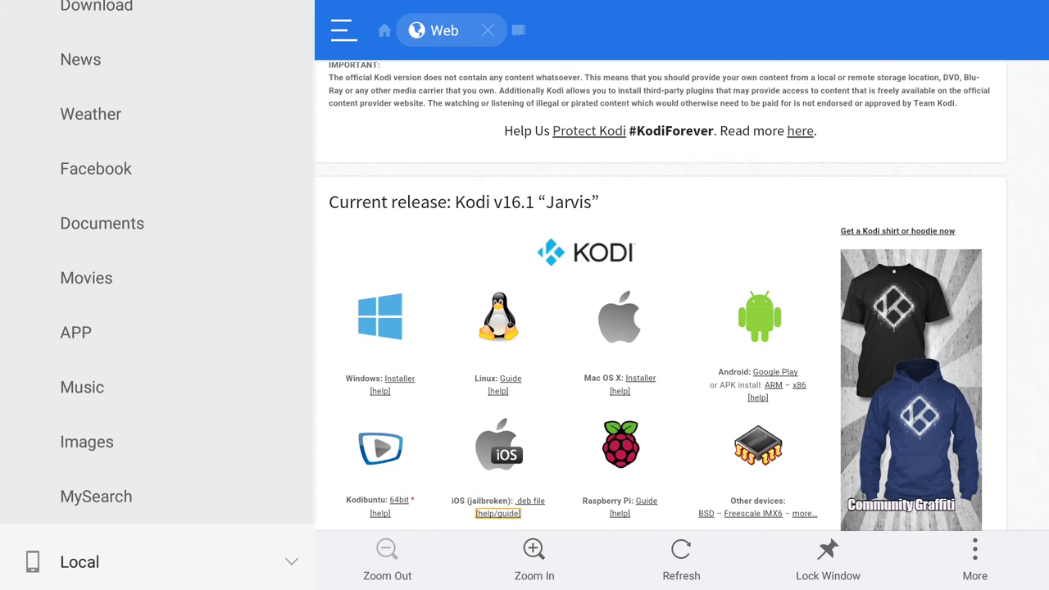
key("Left")
key("Down")
key("Down")
key("Down")
key("Down")
key("Down")
key("Down")
key("Down")
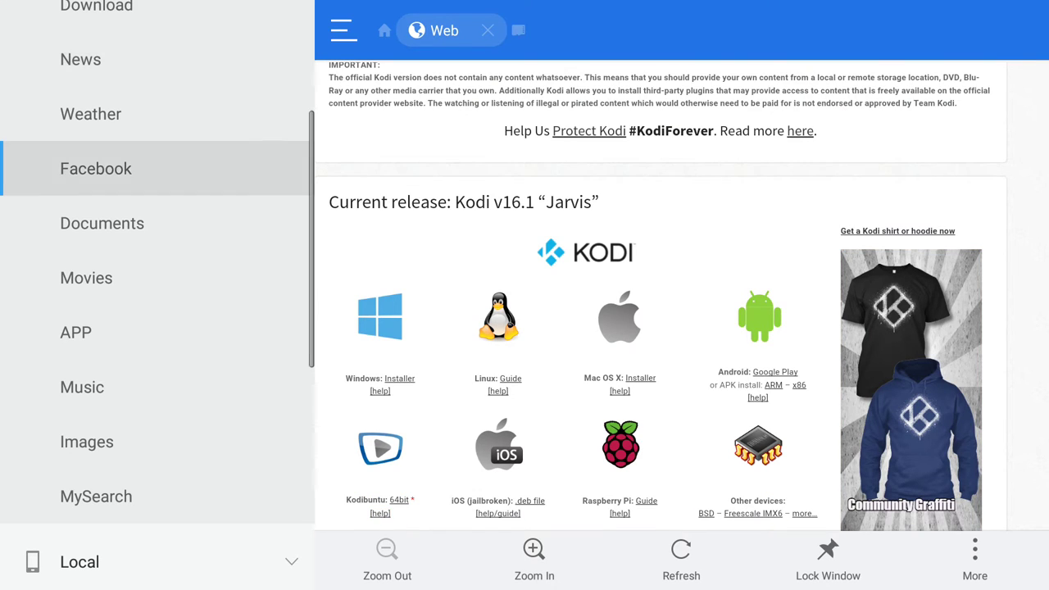
key("Down")
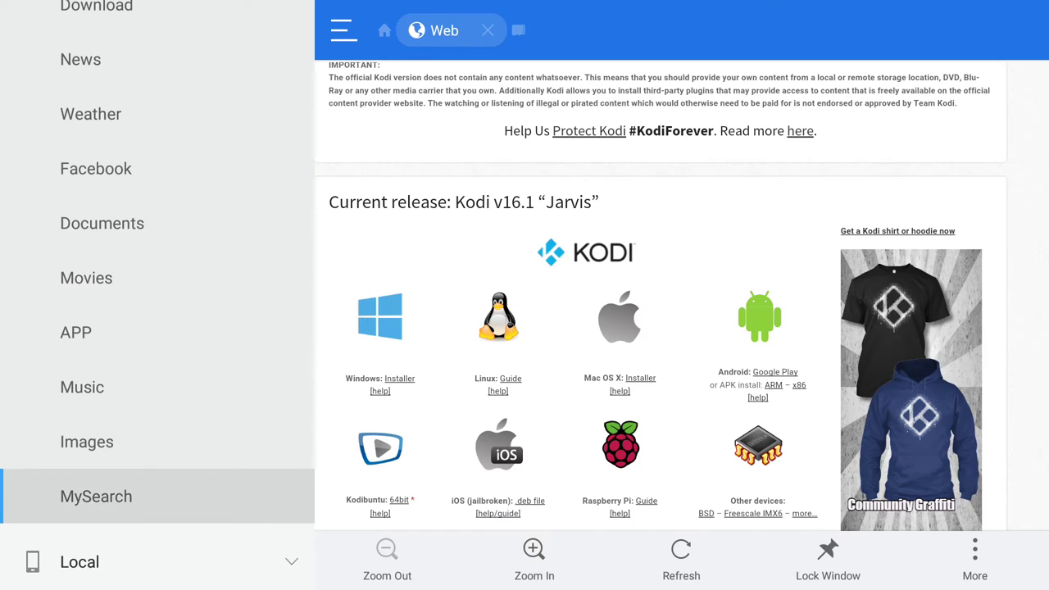
key("Return")
Activate the empty MySearch search field and enter the letters mi.
key("Right")
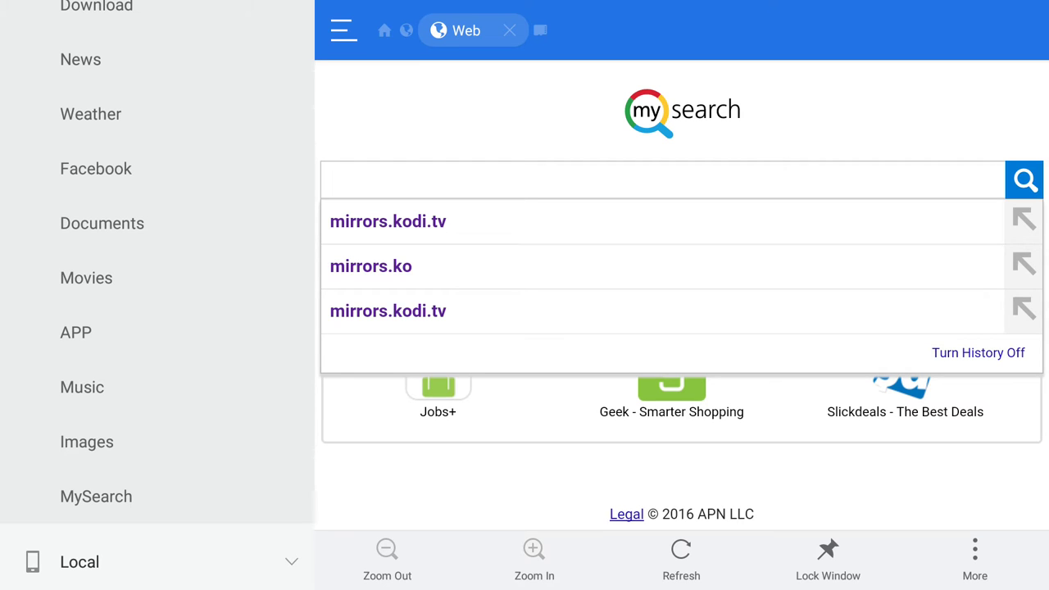
key("Down")
key("Up")
key("Return")
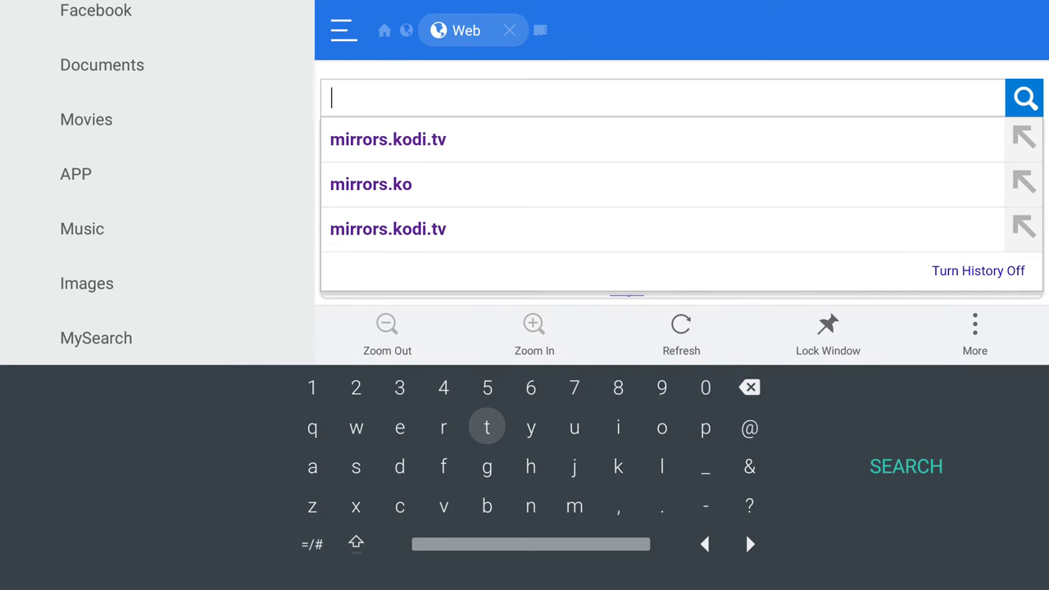
key("Down")
key("Down")
key("Right")
key("Right")
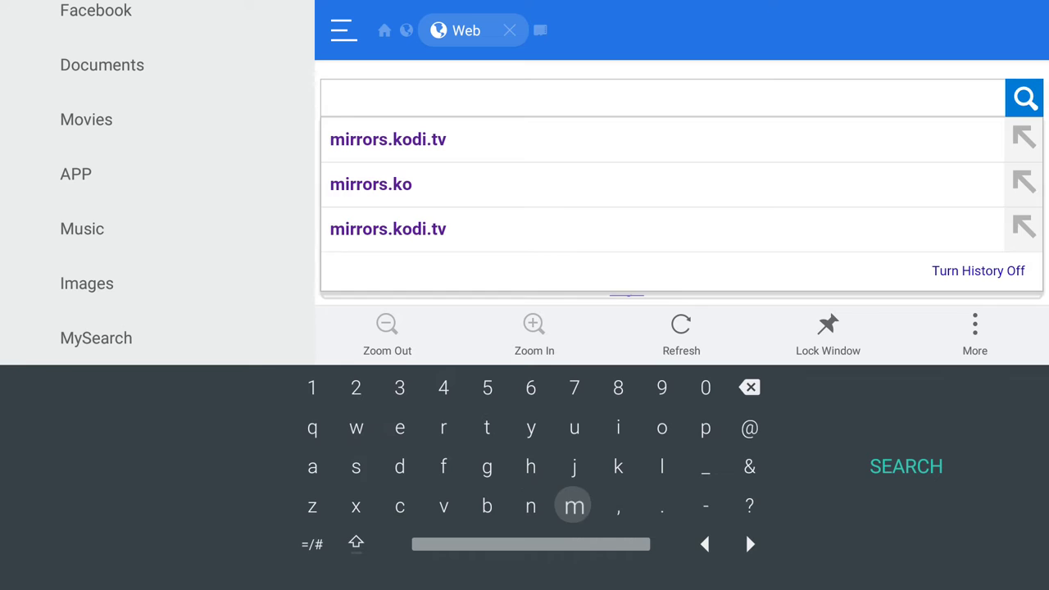
key("Return")
key("Up")
key("Up")
key("Right")
key("Return")
Add the double r and delete the surplus r so that the search field reads mirr.
key("Left")
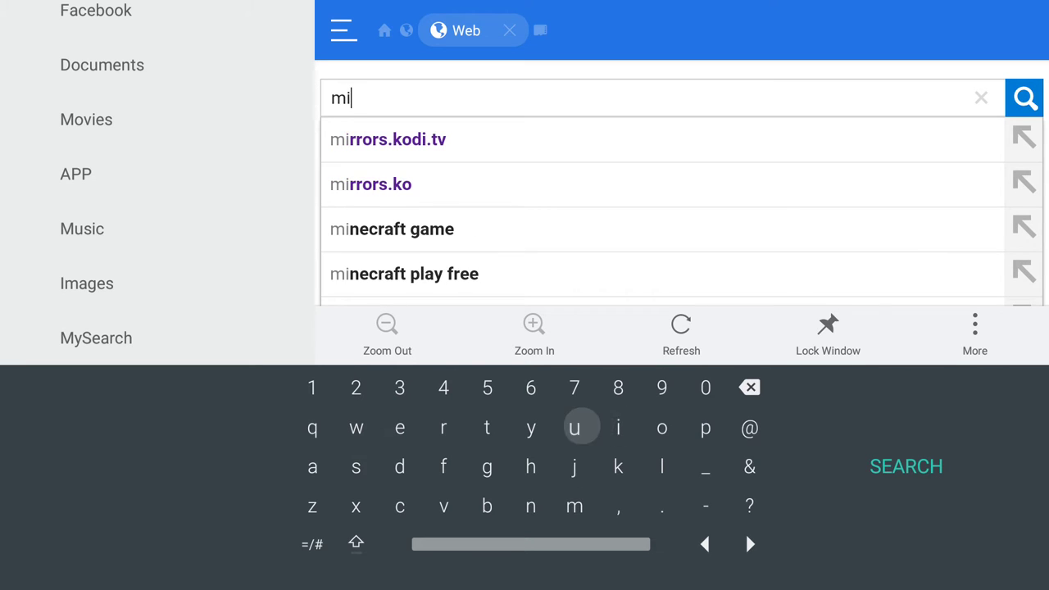
key("Left")
key("Left")
key("Left")
key("Return")
key("Return")
key("Right")
key("Right")
key("Right")
key("Right")
key("Right")
key("Right")
key("Right")
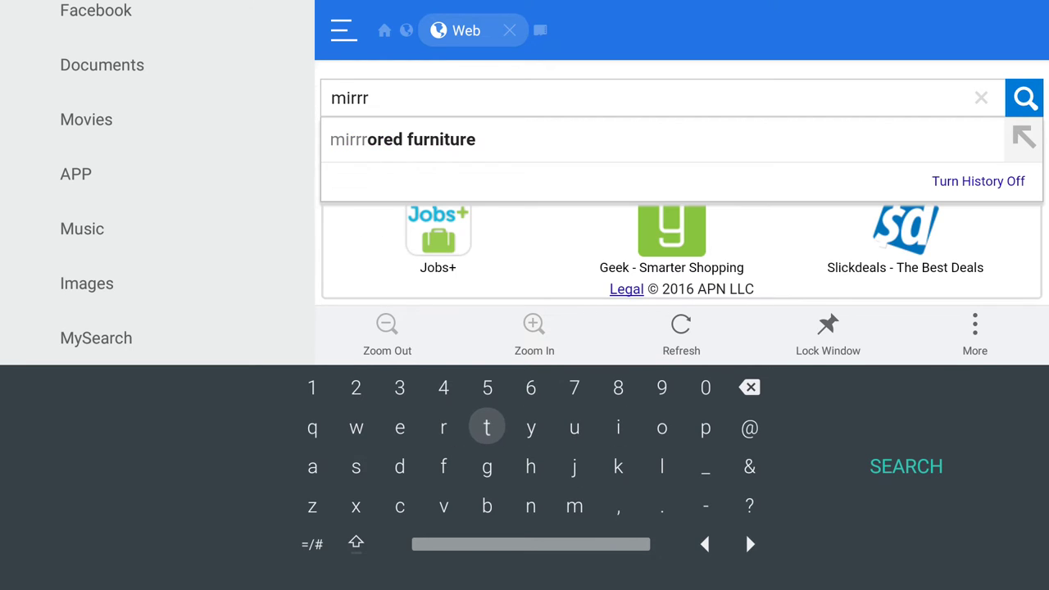
key("Up")
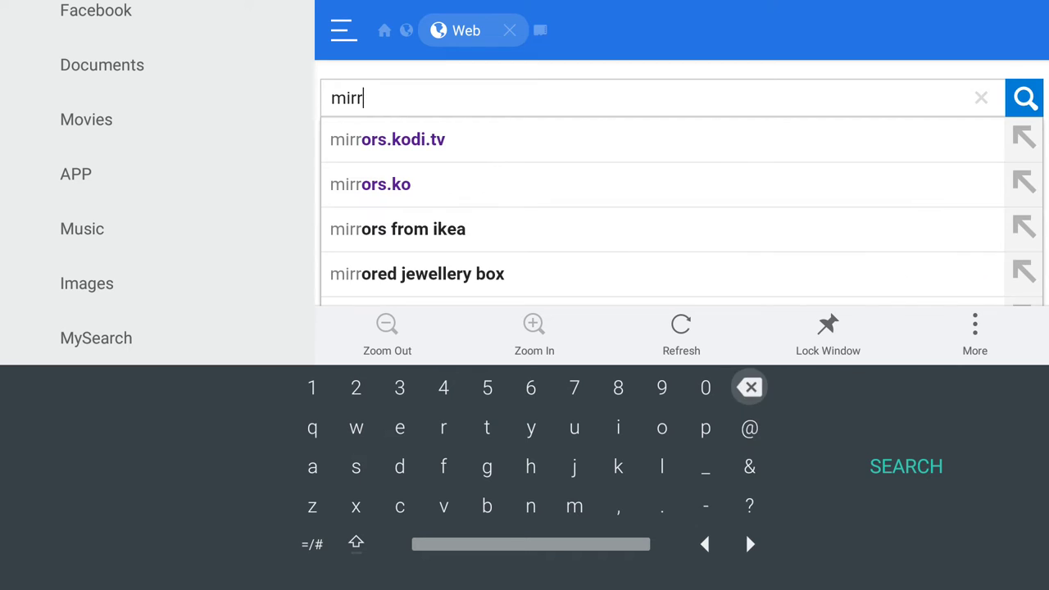
Add the letters or so that the search field reads mirror.
key("Down")
key("Left")
key("Left")
key("Return")
key("Left")
key("Left")
key("Left")
key("Left")
key("Left")
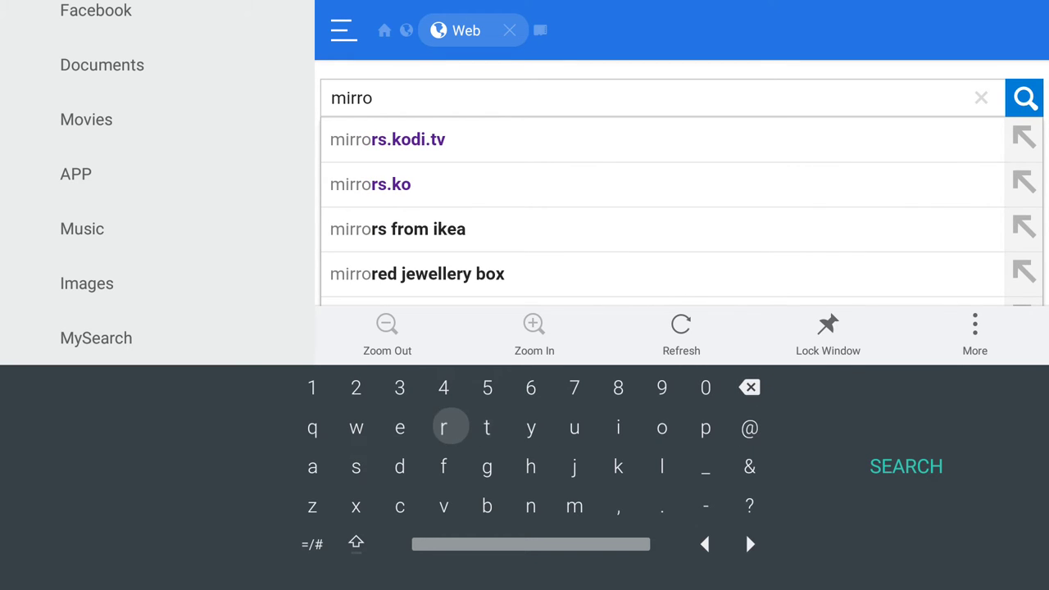
key("Return")
Add the letter s to complete the word mirrors in the search field.
key("Down")
key("Left")
key("Left")
key("Return")
key("Down")
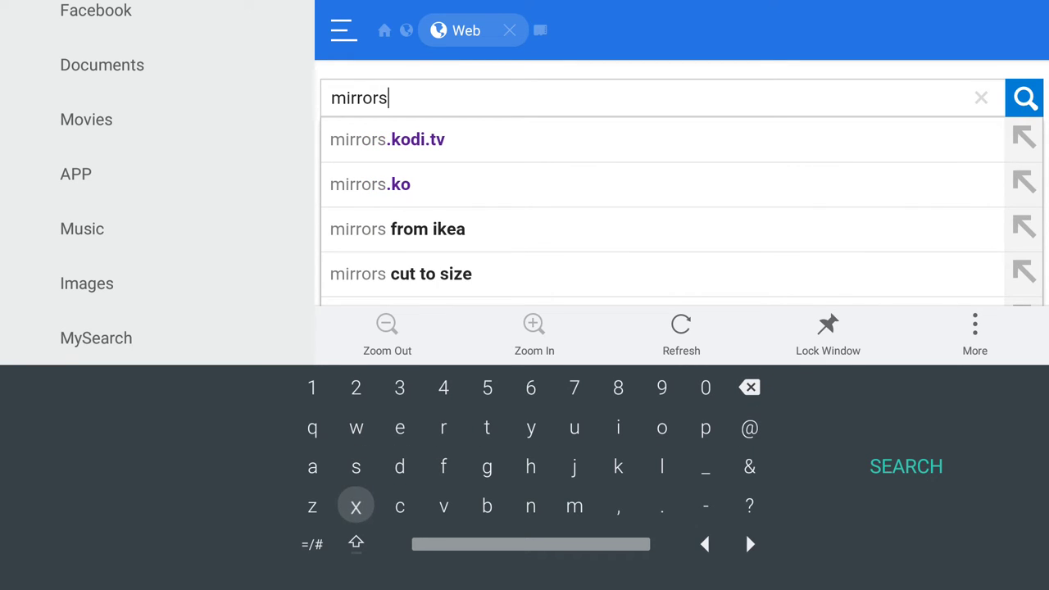
key("Right")
key("Right")
key("Right")
key("Right")
key("Right")
key("Right")
key("Down")
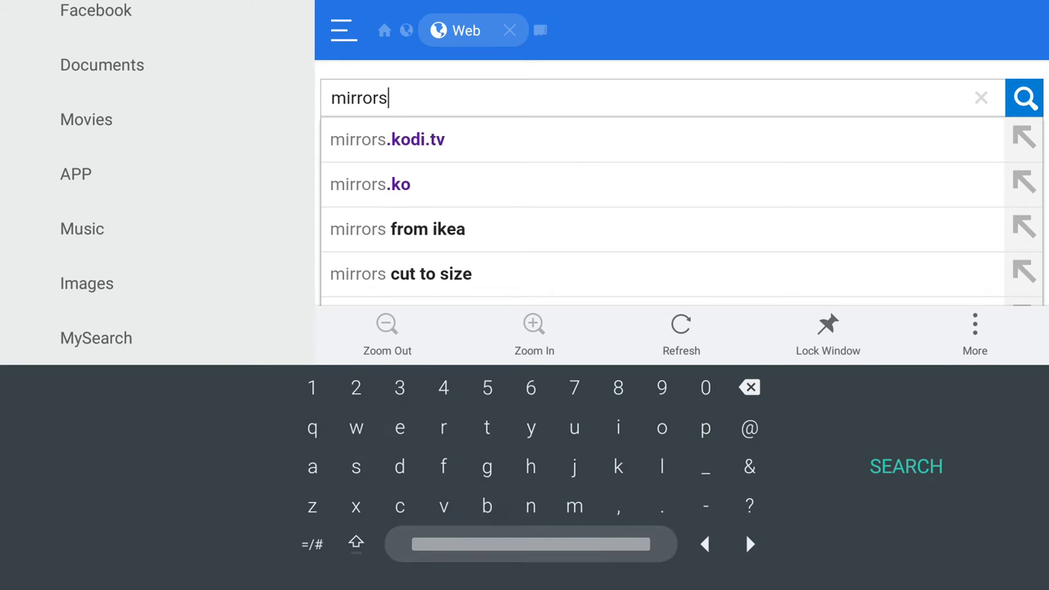
key("Return")
key("Up")
key("Up")
key("Up")
key("Up")
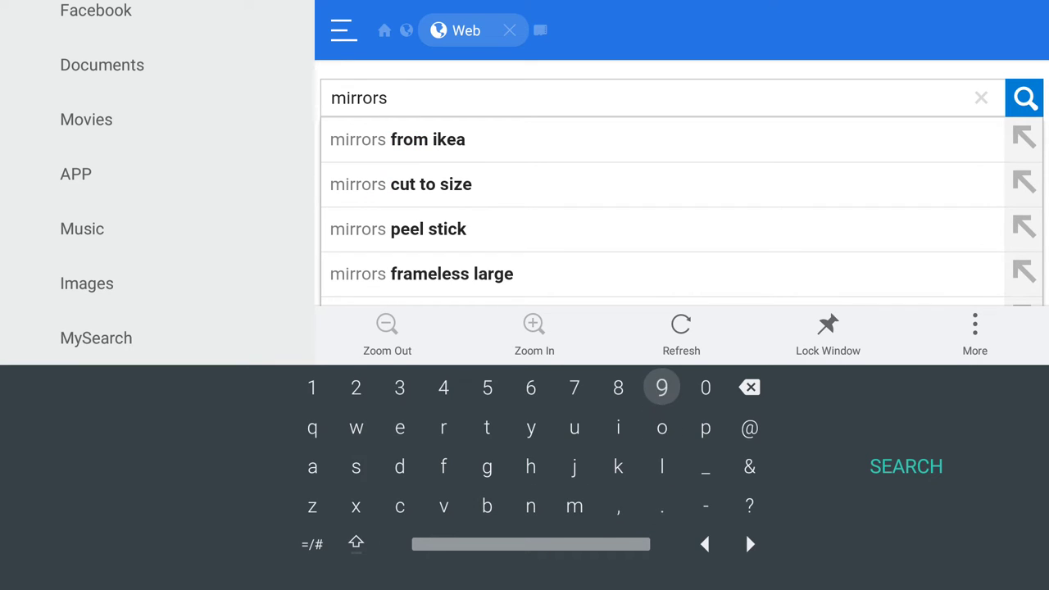
key("Right")
key("Right")
key("Return")
Add a period and the letter k so that the search field reads mirrors.k.
key("Down")
key("Down")
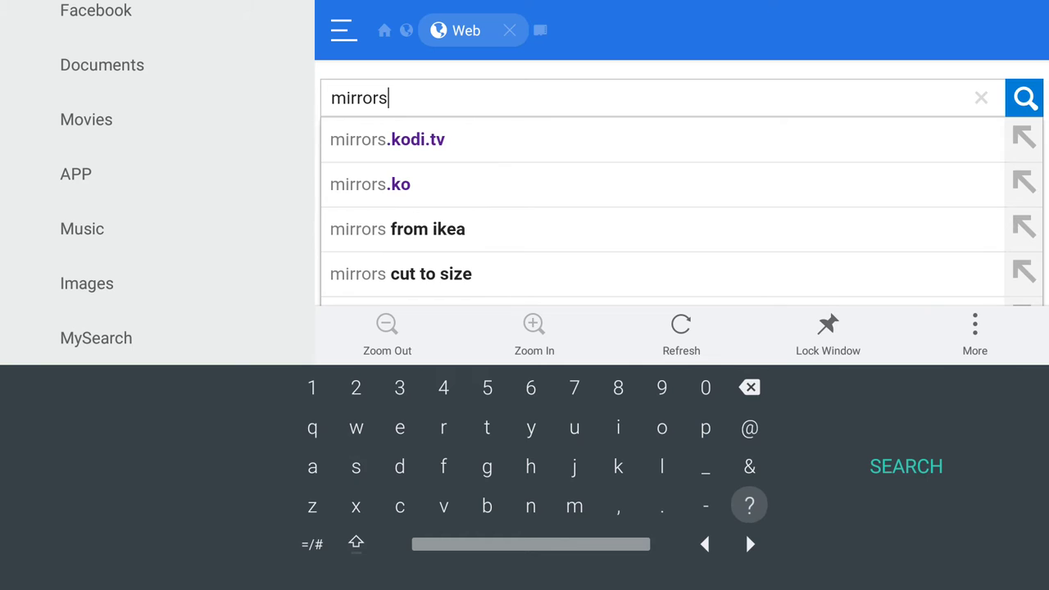
key("Left")
key("Left")
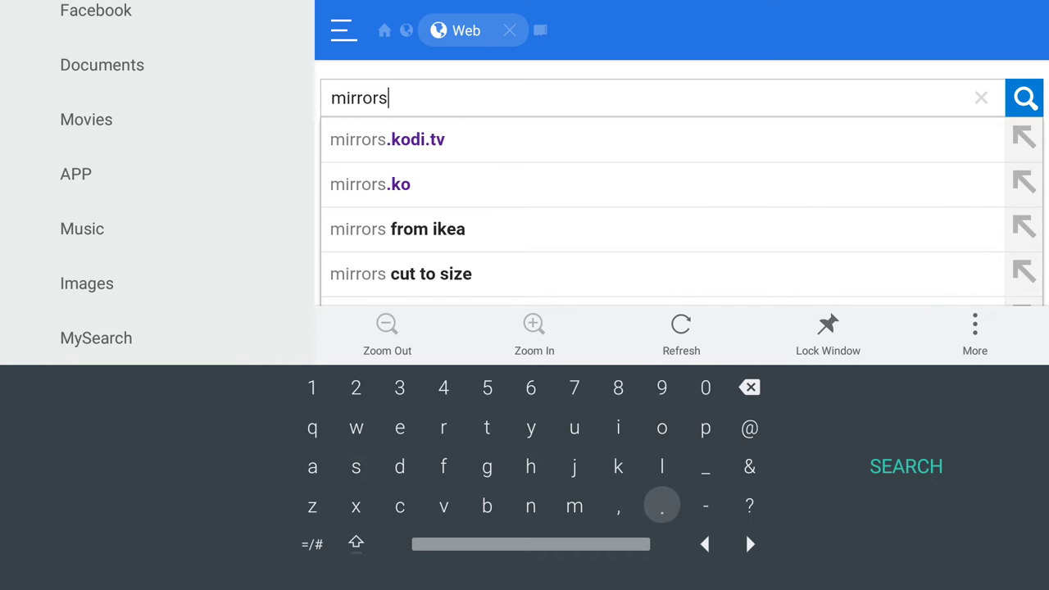
key("Return")
key("Up")
key("Left")
key("Return")
Add the letters od so that the search field reads mirrors.kod.
key("Up")
key("Right")
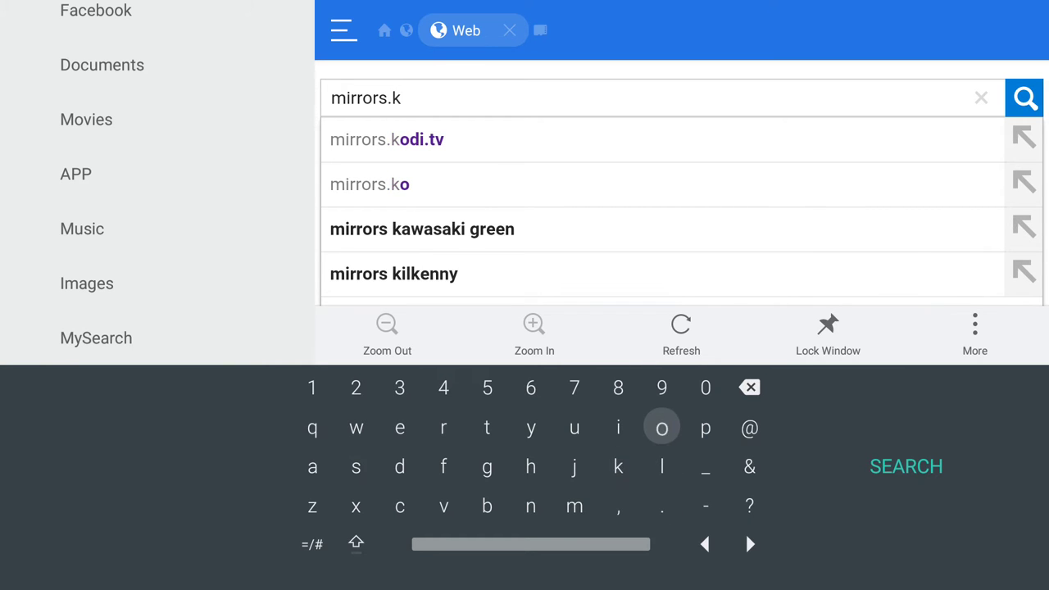
key("Return")
key("Down")
key("Left")
key("Left")
key("Left")
key("Left")
key("Left")
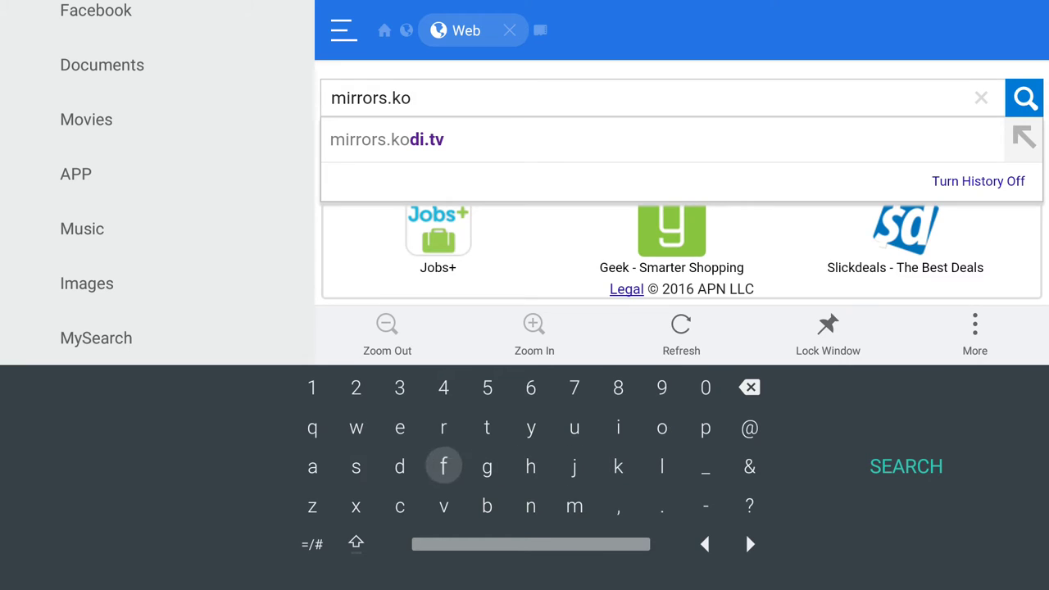
key("Left")
key("Return")
Add the letter i and a period to the search term to extend it to "mirrors.kodi.".
key("Up")
key("Right")
key("Right")
key("Right")
key("Right")
key("Right")
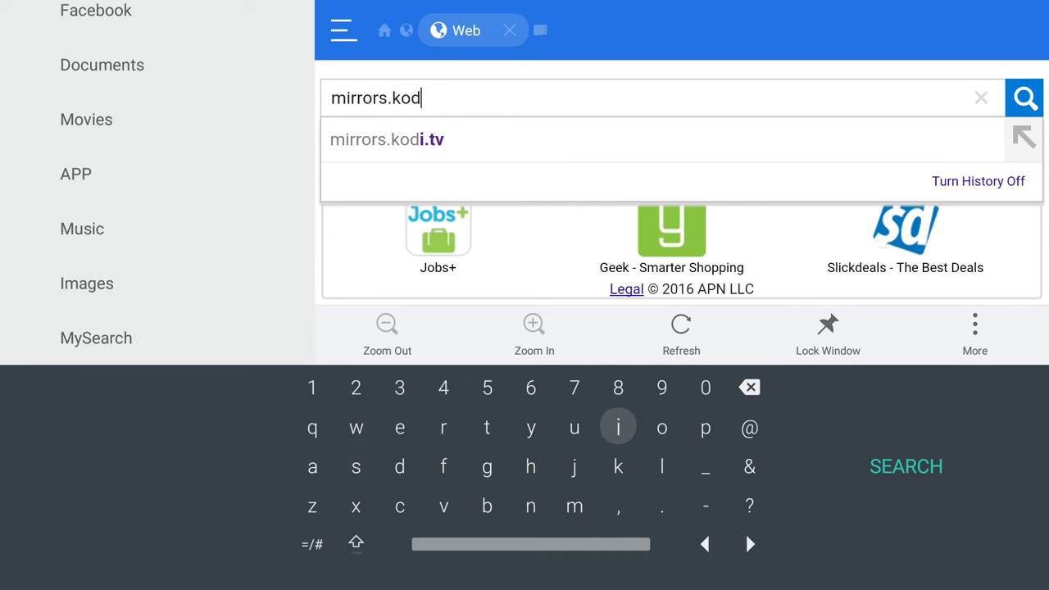
key("Return")
key("Down")
key("Down")
key("Right")
key("Return")
Add the letters tv to complete the address mirrors.kodi.tv in the search field.
key("Up")
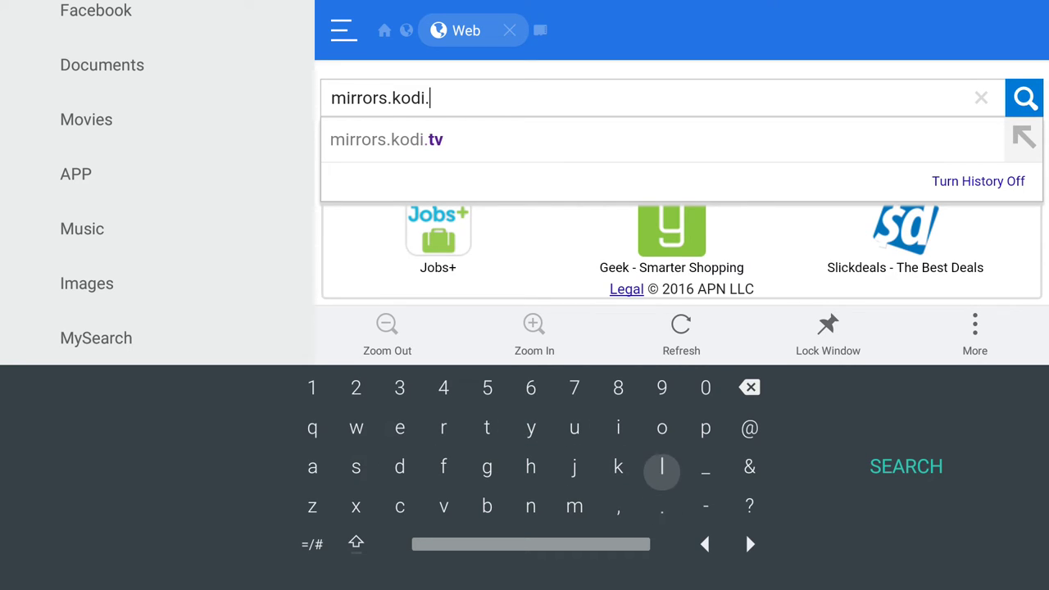
key("Up")
key("Left")
key("Left")
key("Left")
key("Left")
key("Return")
key("Down")
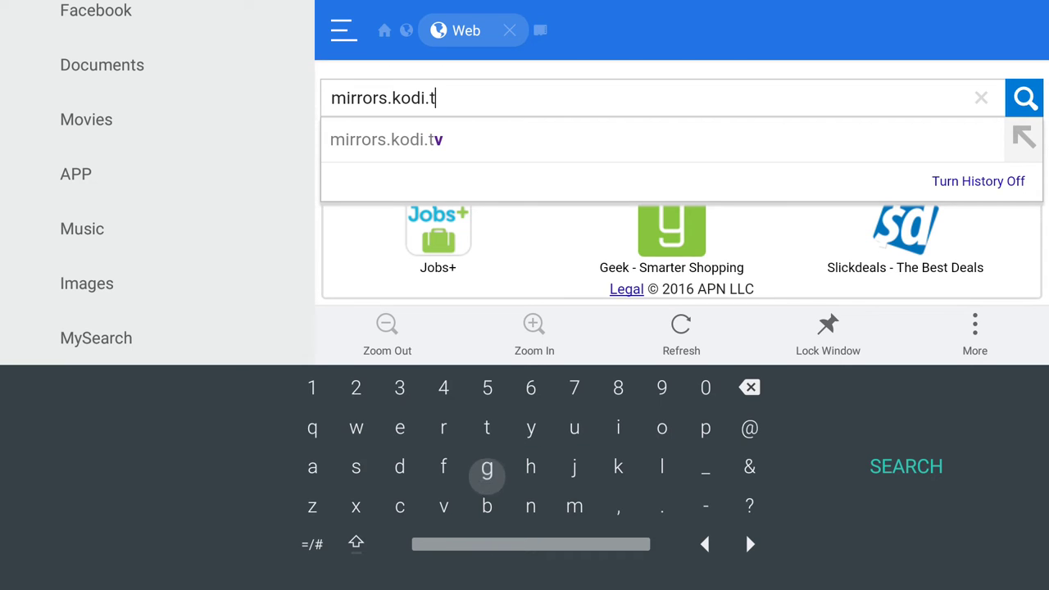
key("Down")
key("Left")
key("Return")
Run the web search for mirrors.kodi.tv.
key("Right")
key("Right")
key("Right")
key("Right")
key("Right")
key("Right")
key("Right")
key("Right")
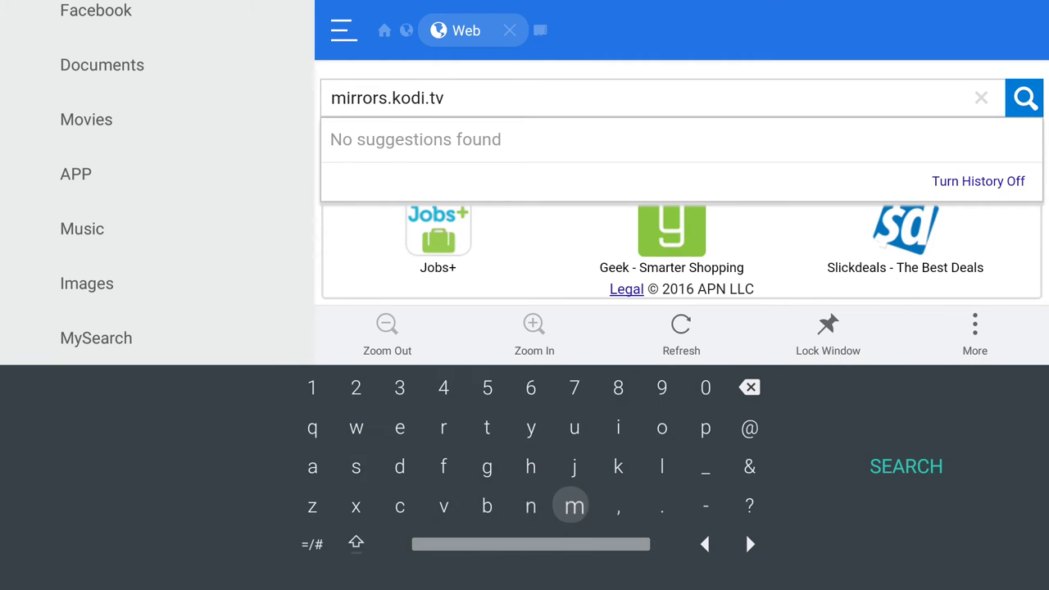
key("Return")
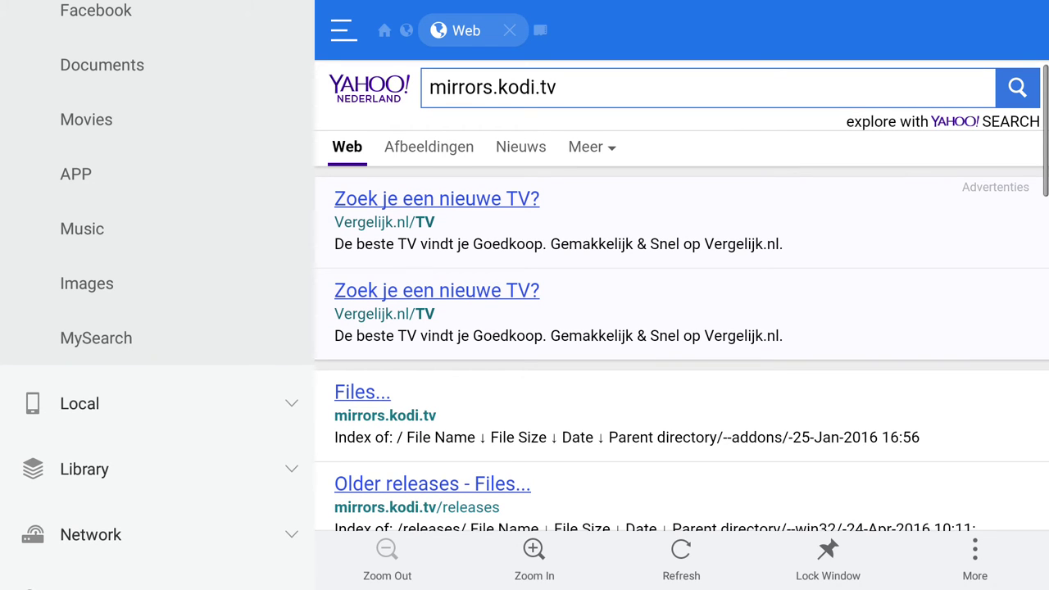
Open the "Files..." search result for mirrors.kodi.tv, below the two advertisements.
key("Down")
key("Down")
key("Down")
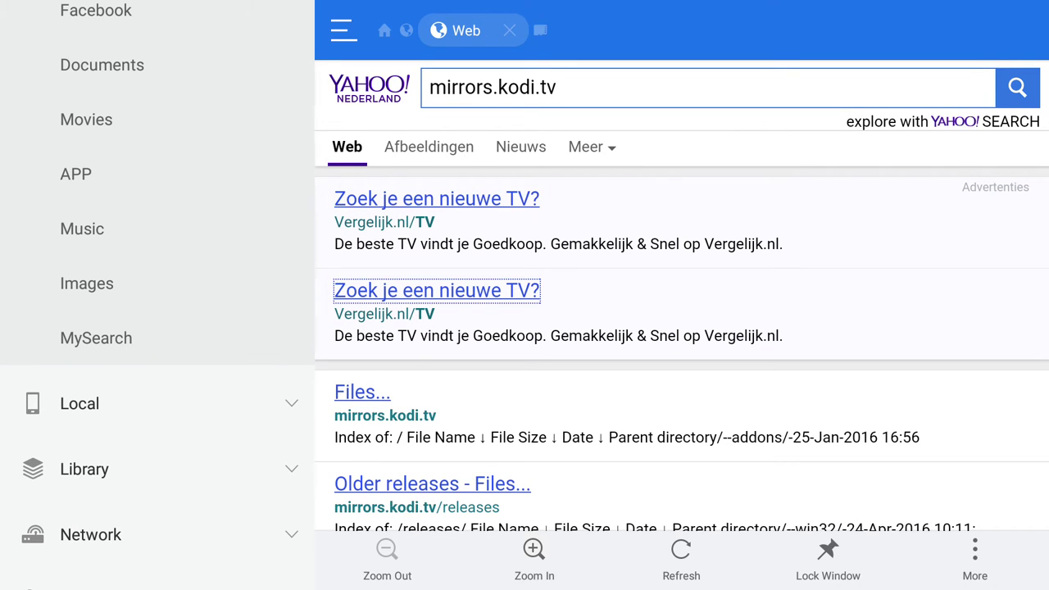
key("Down")
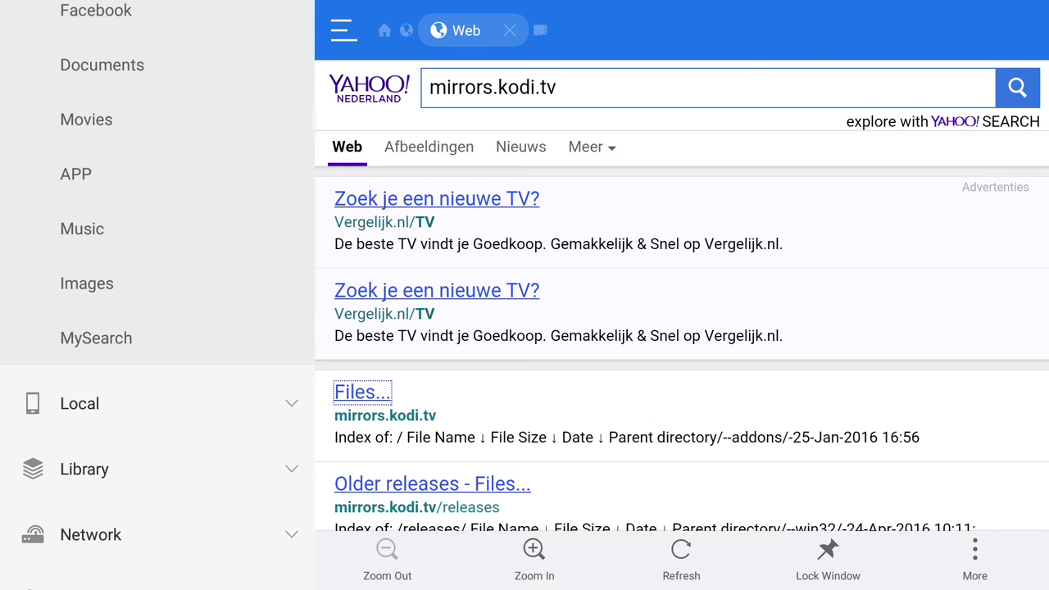
key("Return")
Examine the folders in the root listing of the Kodi mirror, from addons to tools.
key("Down")
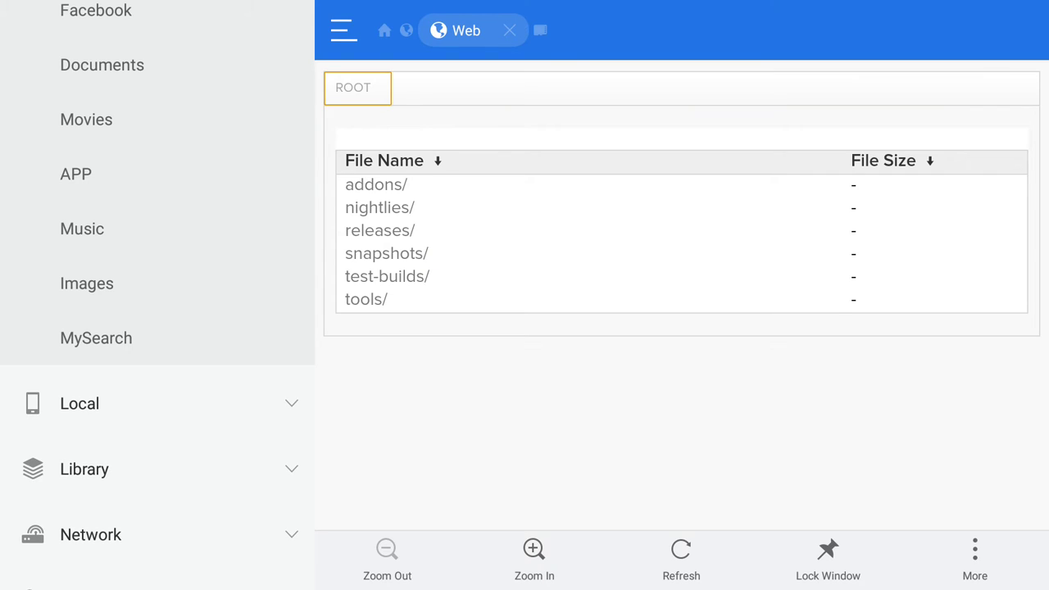
key("Down")
key("Down")
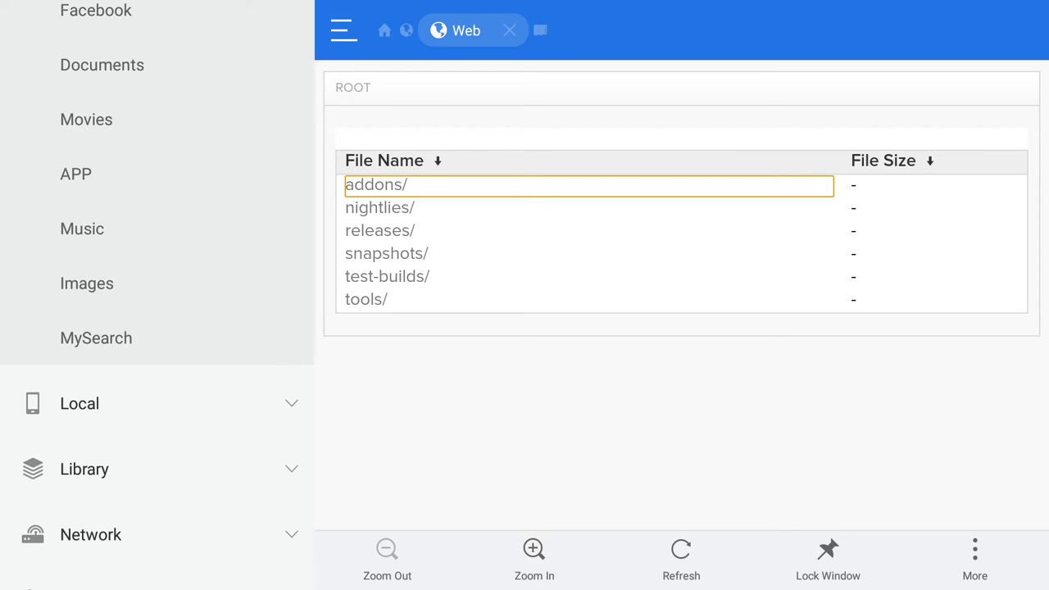
key("Down")
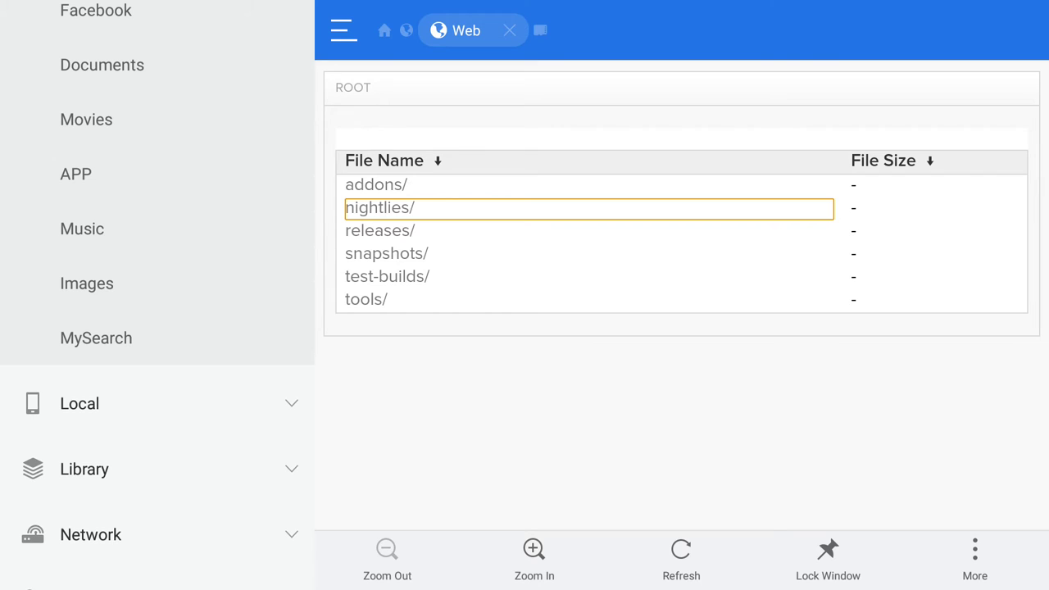
key("Down")
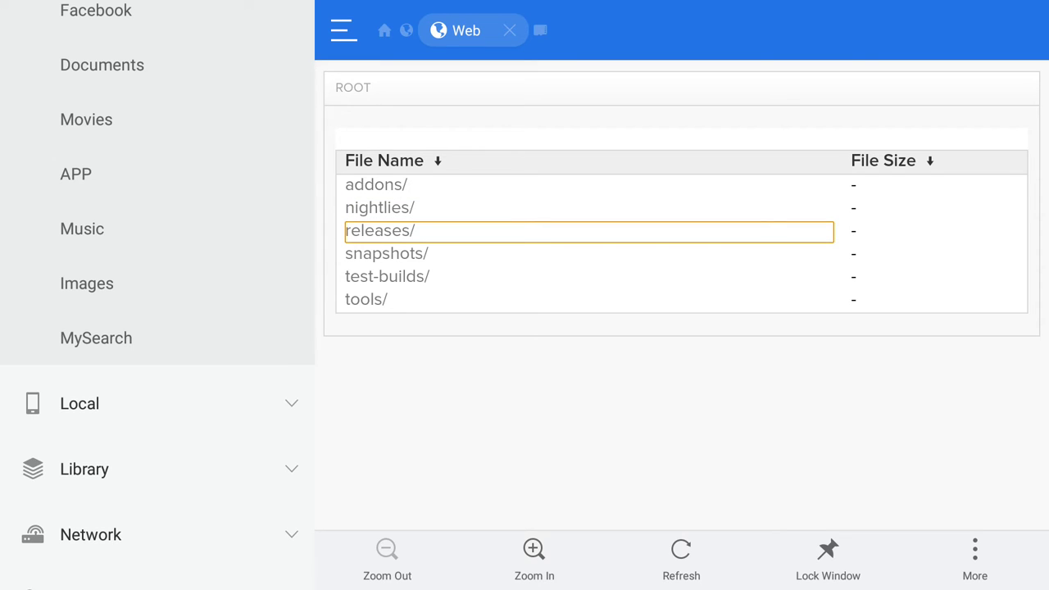
key("Down")
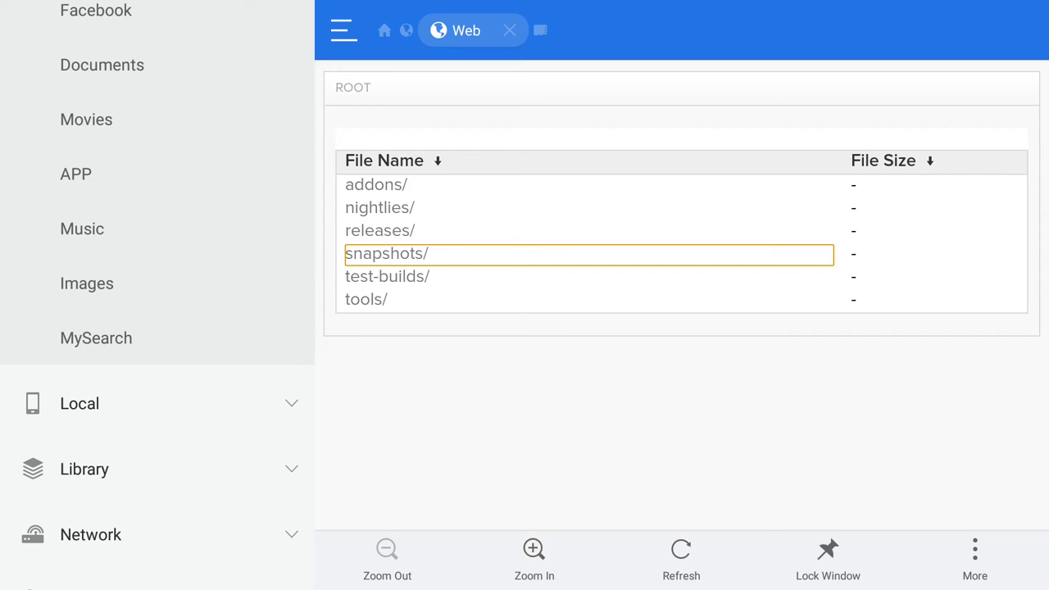
key("Down")
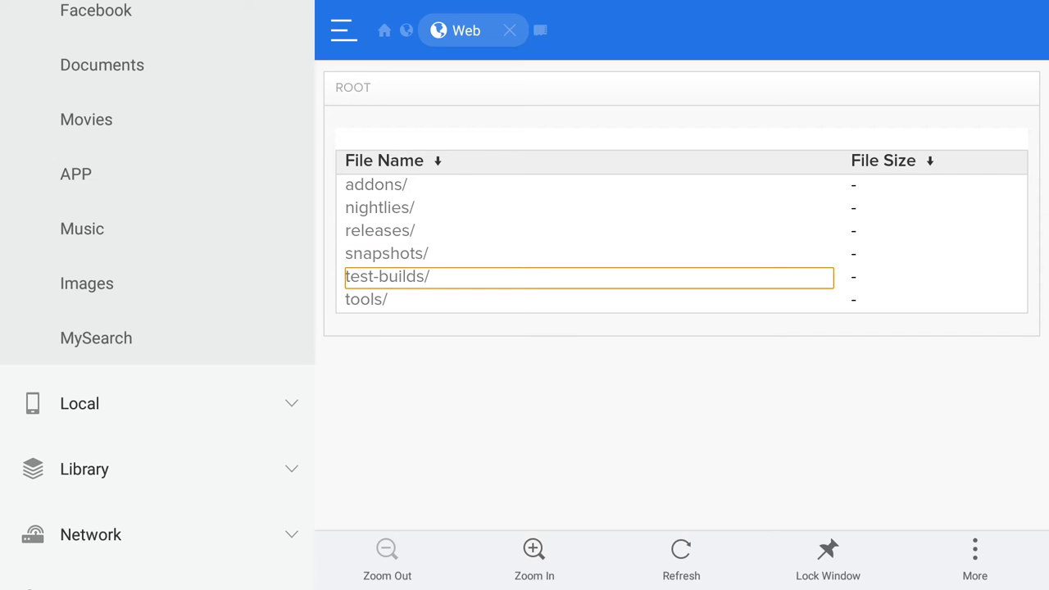
key("Down")
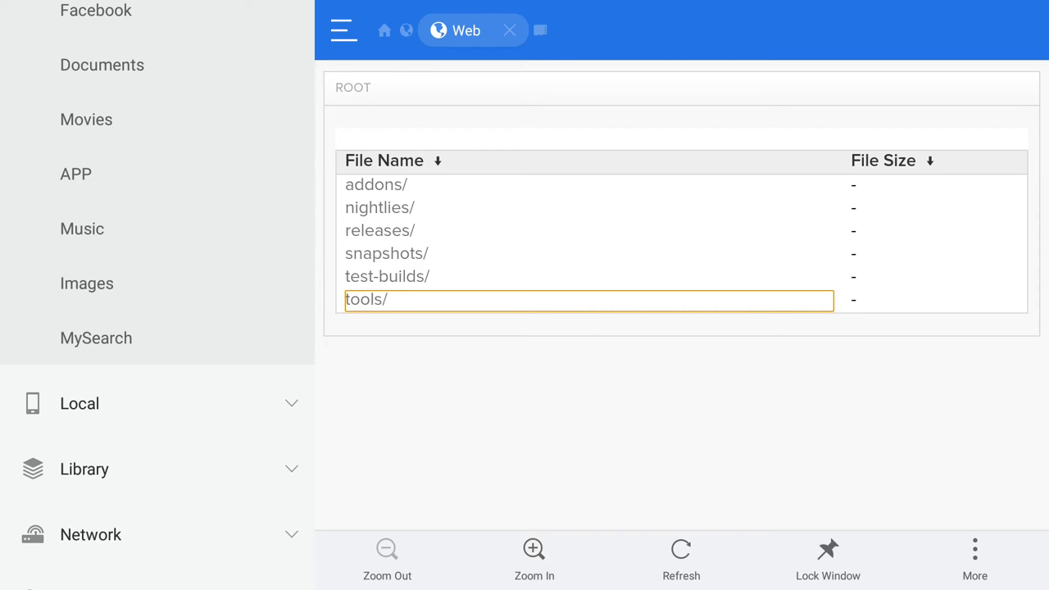
key("Up")
key("Up")
key("Up")
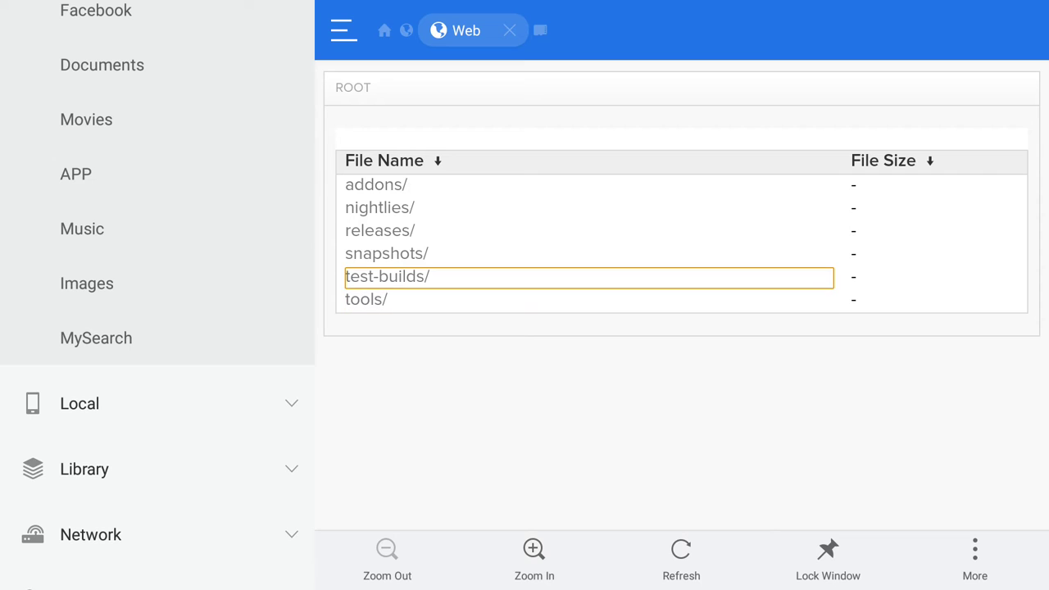
key("Down")
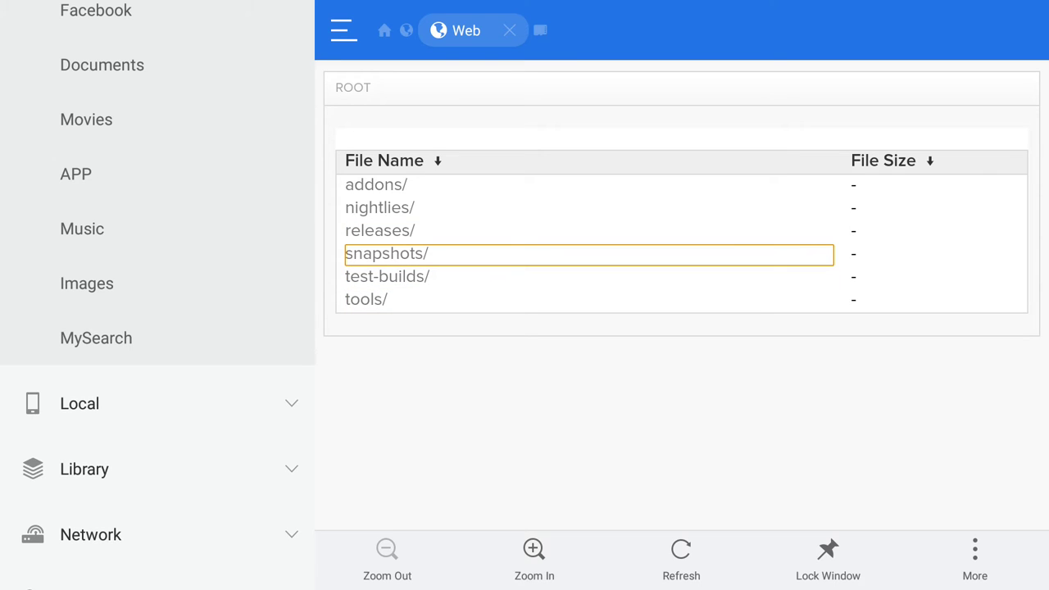
key("Down")
key("Down")
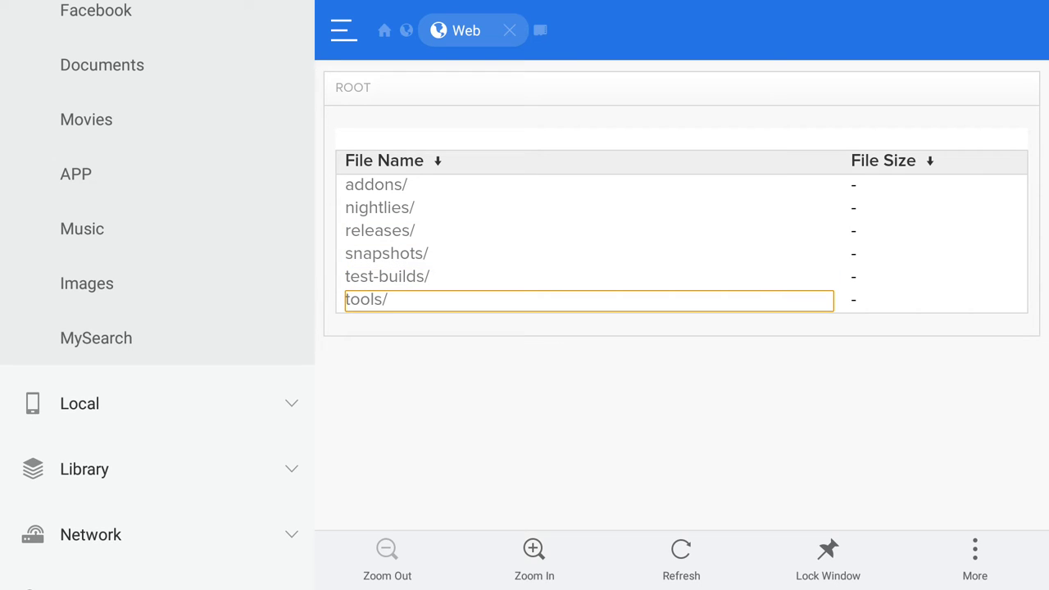
Start adding the Kodi mirror's root page to the favorites.
key("Down")
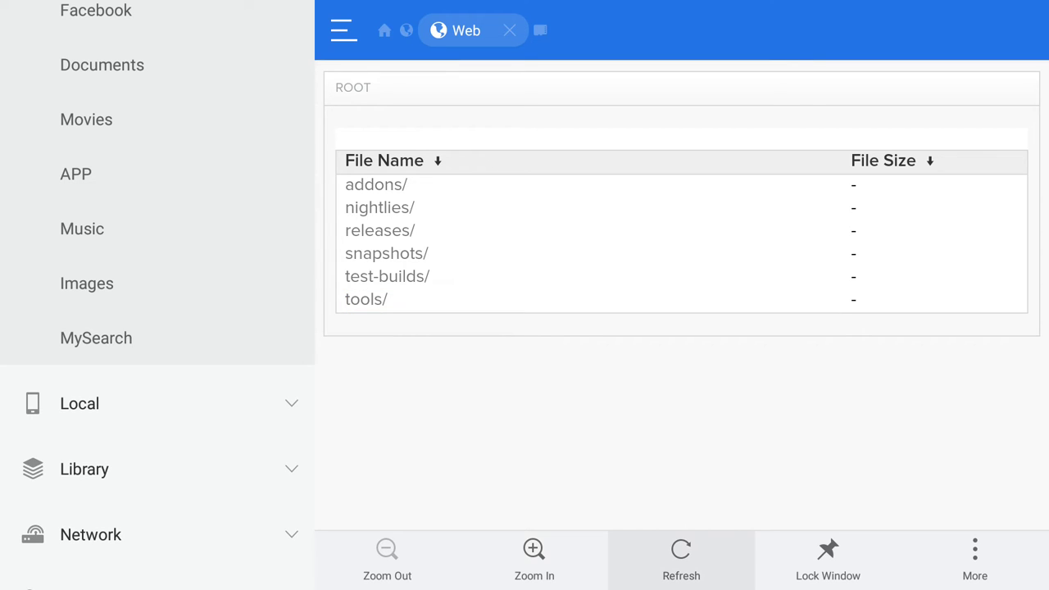
key("Right")
key("Right")
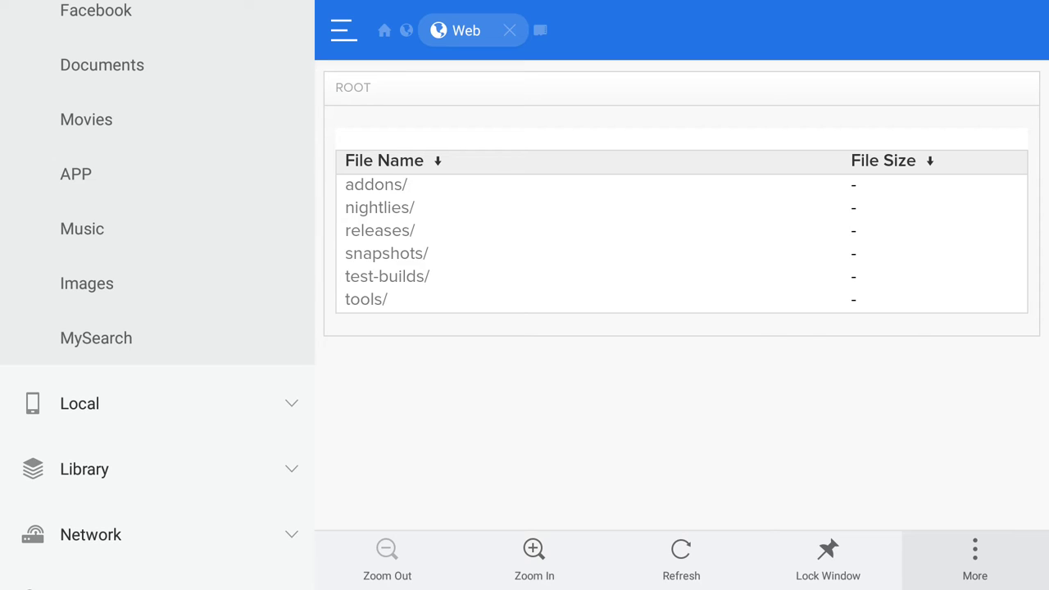
key("Return")
key("Down")
key("Down")
key("Down")
key("Down")
key("Down")
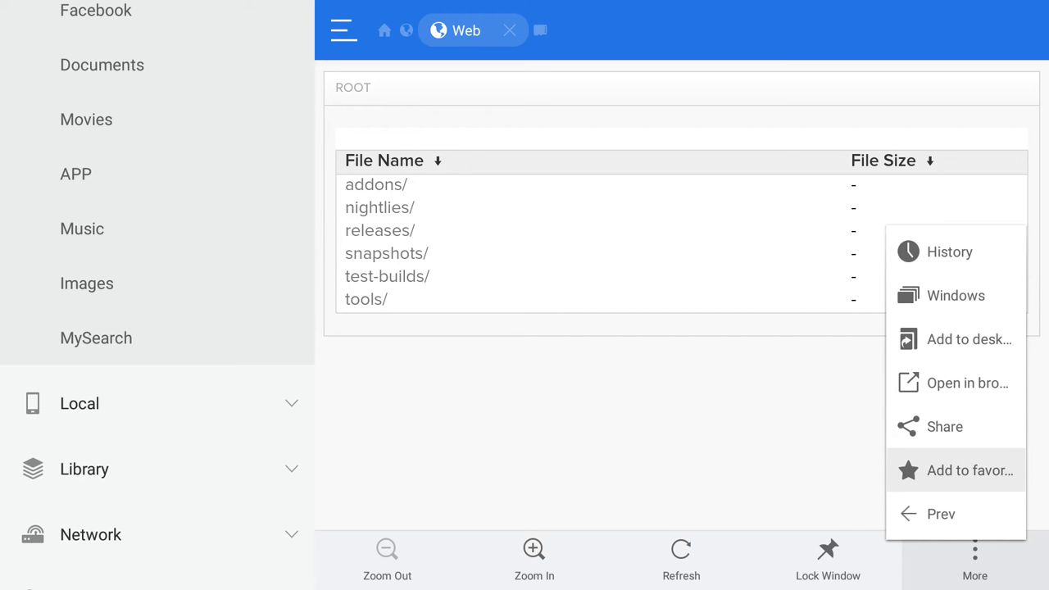
key("Return")
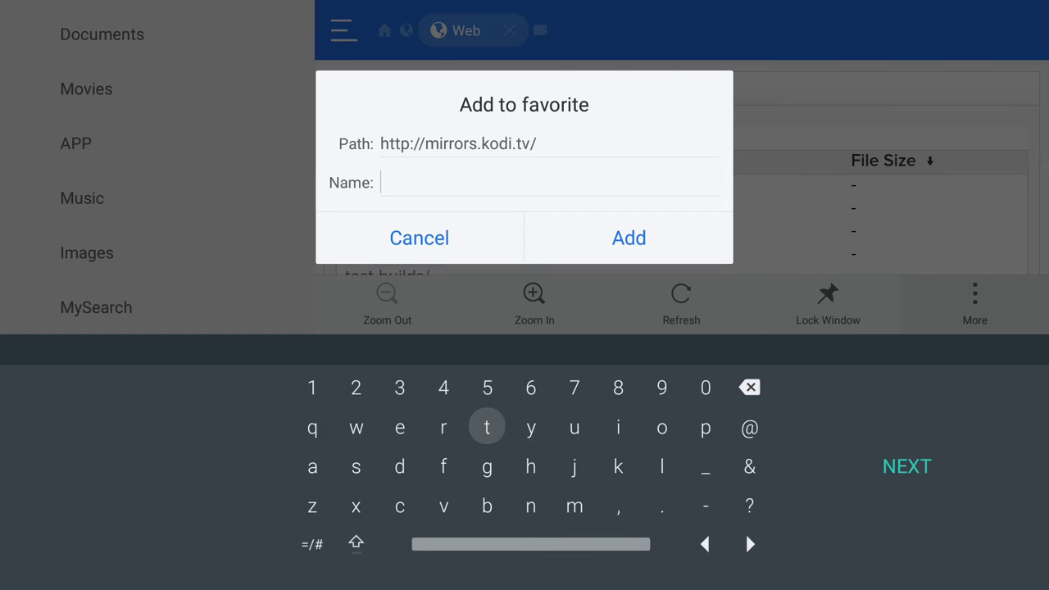
Enter the letters ko as the start of the favorite's name.
key("Down")
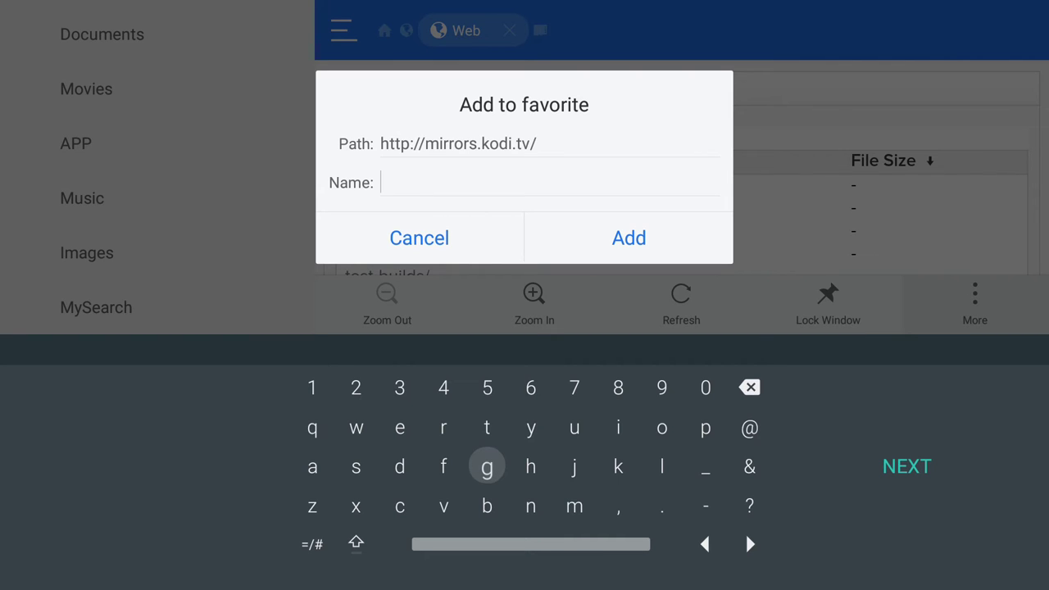
key("Right")
key("Right")
key("Right")
key("Return")
key("Up")
key("Right")
key("Return")
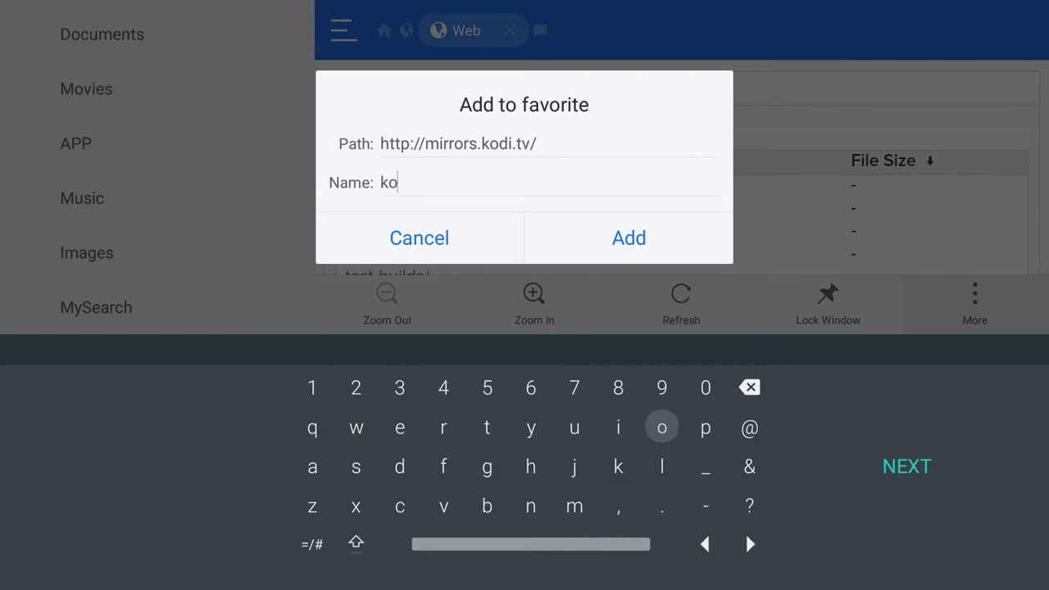
Add the letters di so that the favorite's name reads kodi.
key("Down")
key("Left")
key("Left")
key("Left")
key("Left")
key("Left")
key("Left")
key("Return")
key("Up")
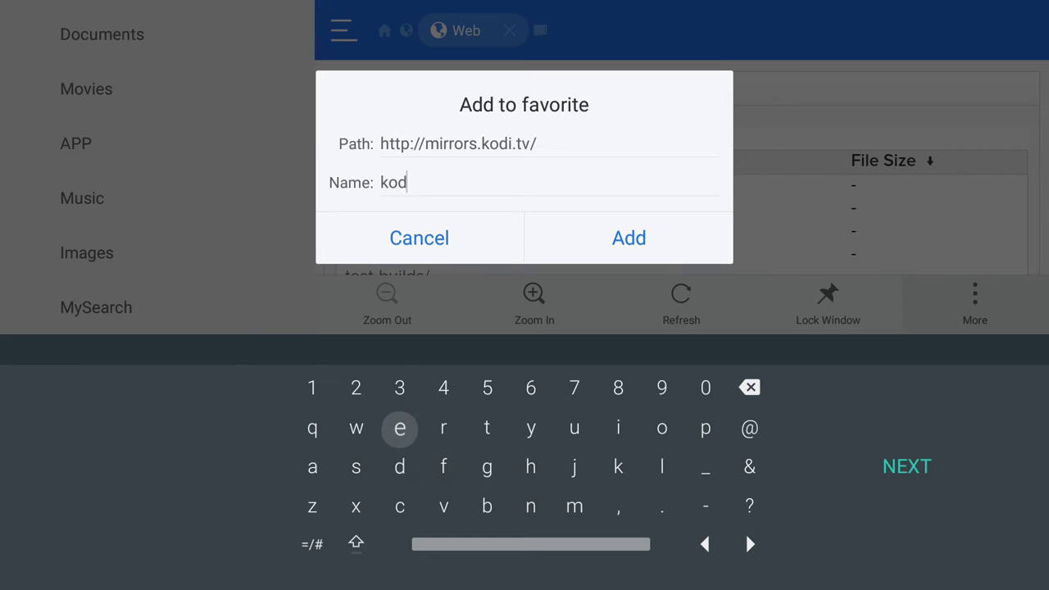
key("Right")
key("Right")
key("Right")
key("Right")
key("Right")
key("Return")
Add a space and the letter s so that the favorite's name reads kodi s.
key("Down")
key("Down")
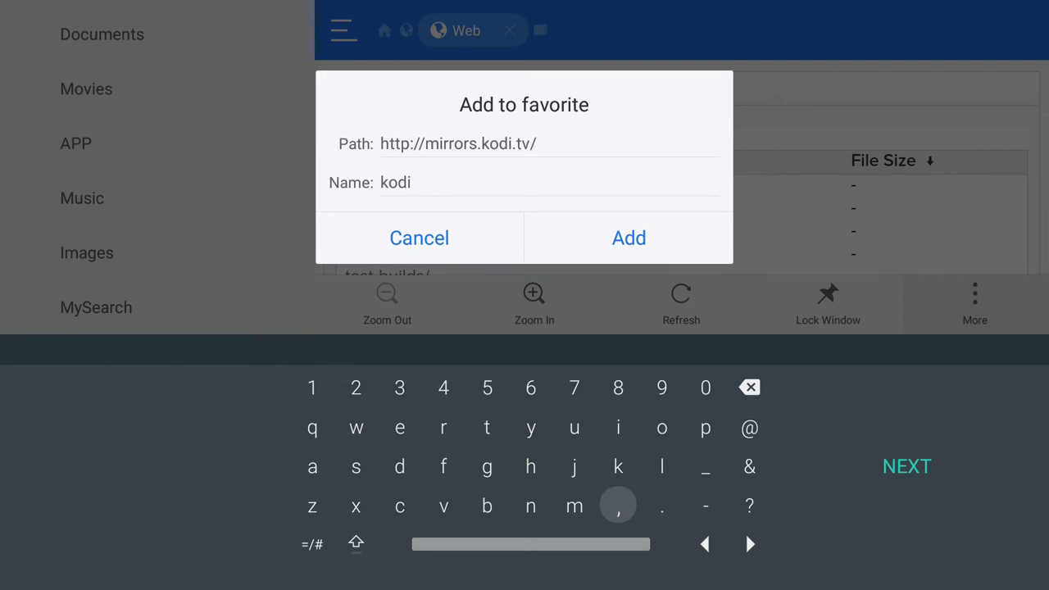
key("Down")
key("Return")
key("Up")
key("Up")
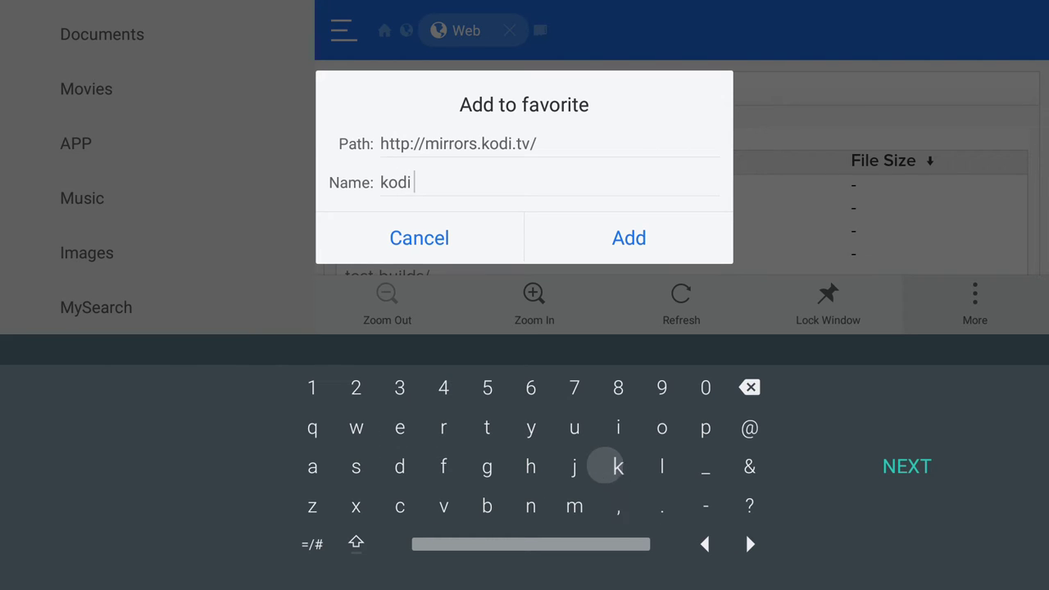
key("Left")
key("Left")
key("Left")
key("Left")
key("Left")
key("Left")
key("Return")
Add the letters er so that the favorite's name reads kodi ser.
key("Up")
key("Right")
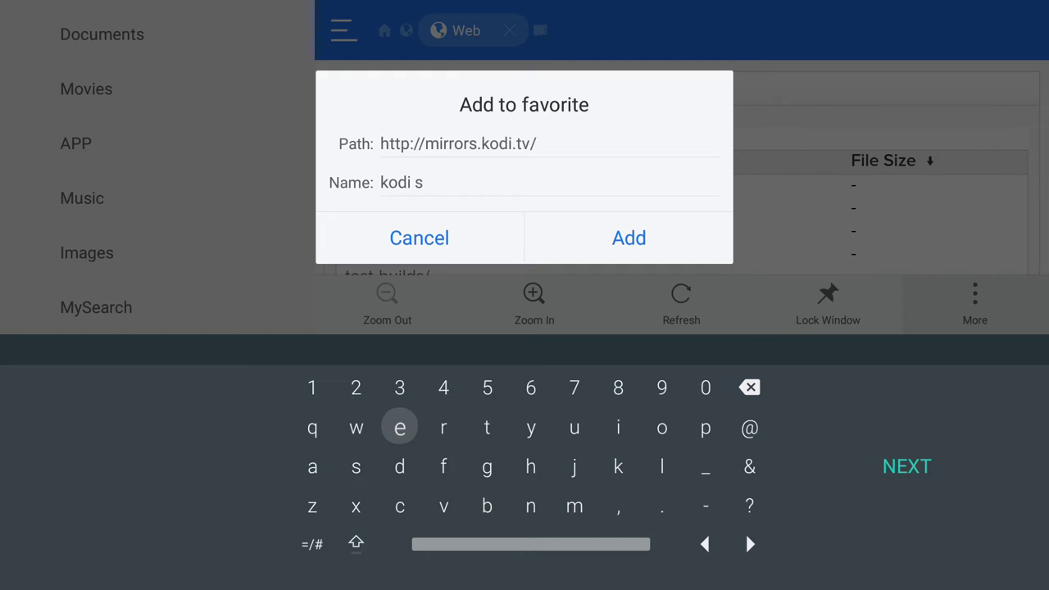
key("Return")
key("Right")
key("Return")
Add the letters ver to complete the favorite's name as kodi server.
key("Down")
key("Down")
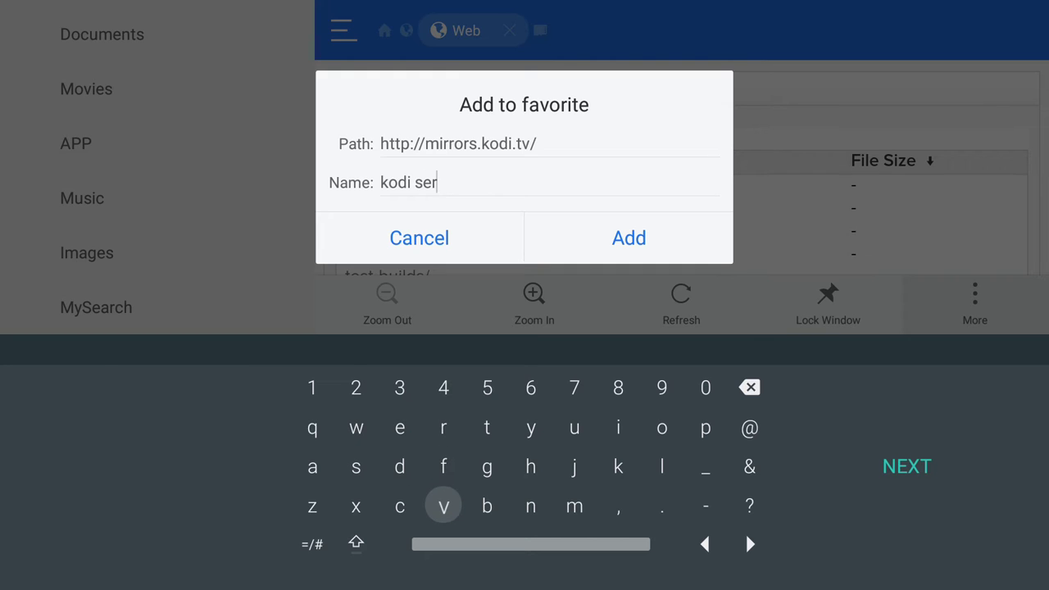
key("Return")
key("Left")
key("Up")
key("Up")
key("Return")
key("Right")
key("Return")
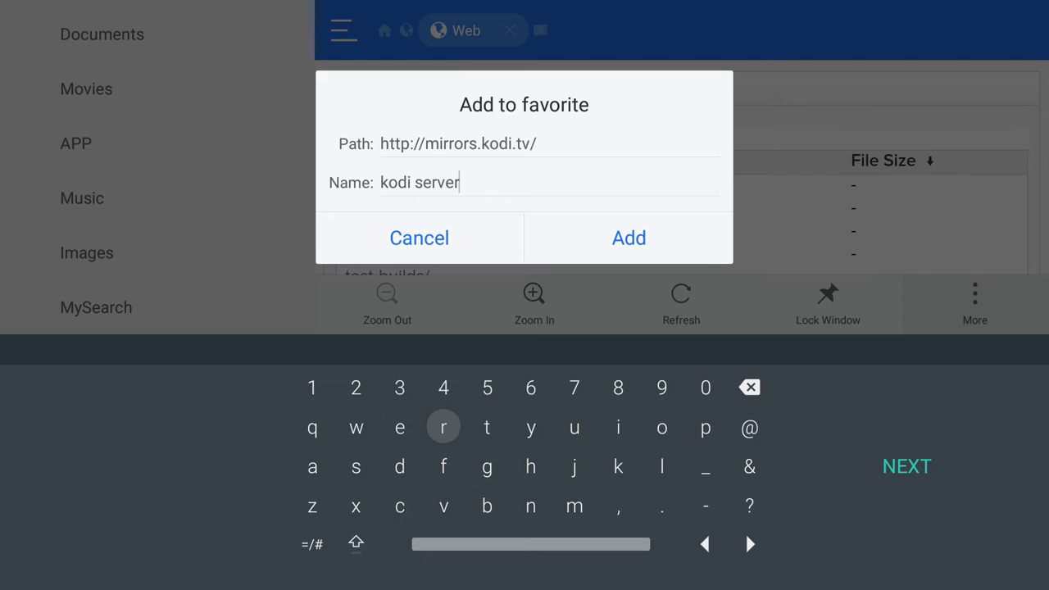
Confirm the name kodi server and try to save the mirrors.kodi.tv favorite.
key("Right")
key("Right")
key("Right")
key("Right")
key("Right")
key("Right")
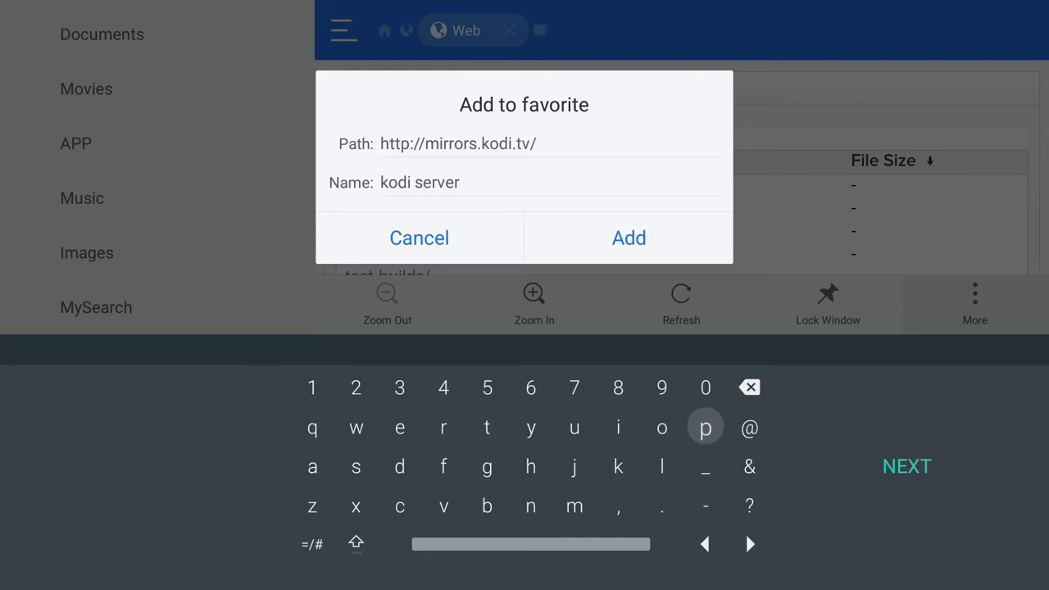
key("Right")
key("Right")
key("Return")
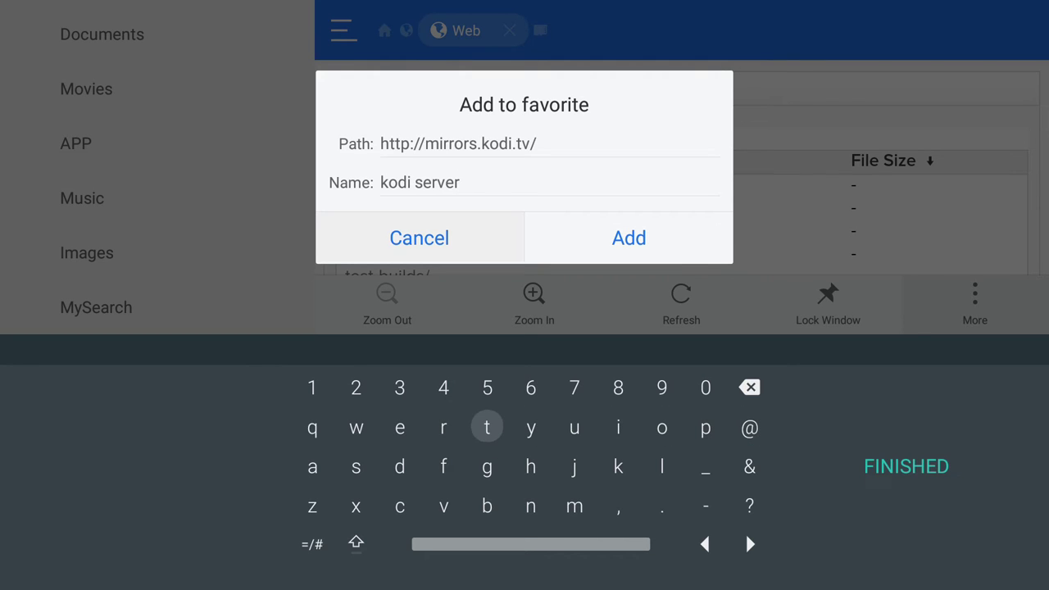
key("Right")
key("Right")
key("Right")
key("Right")
key("Right")
key("Right")
key("Right")
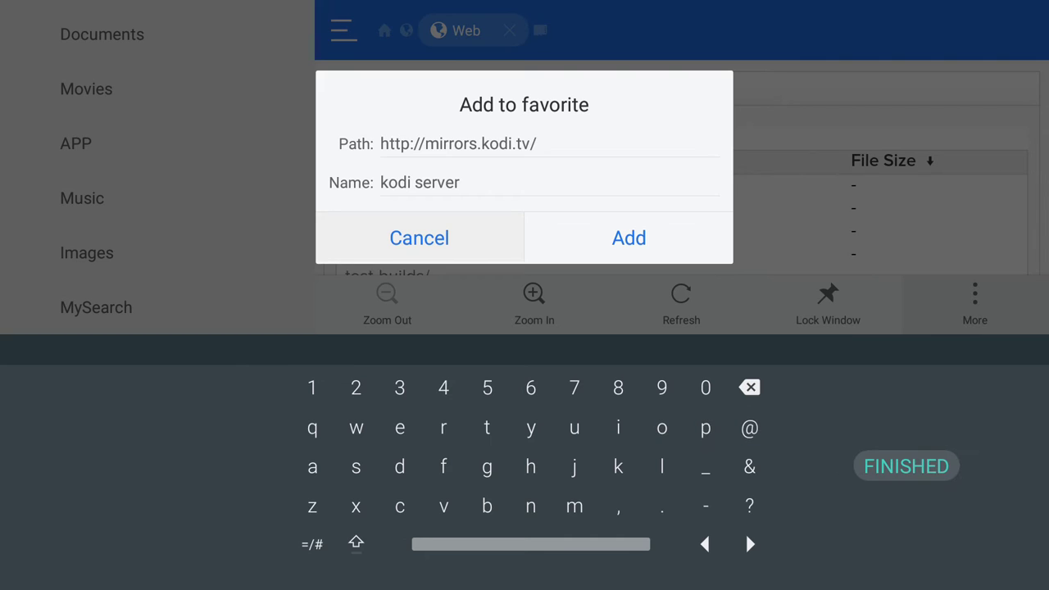
key("Return")
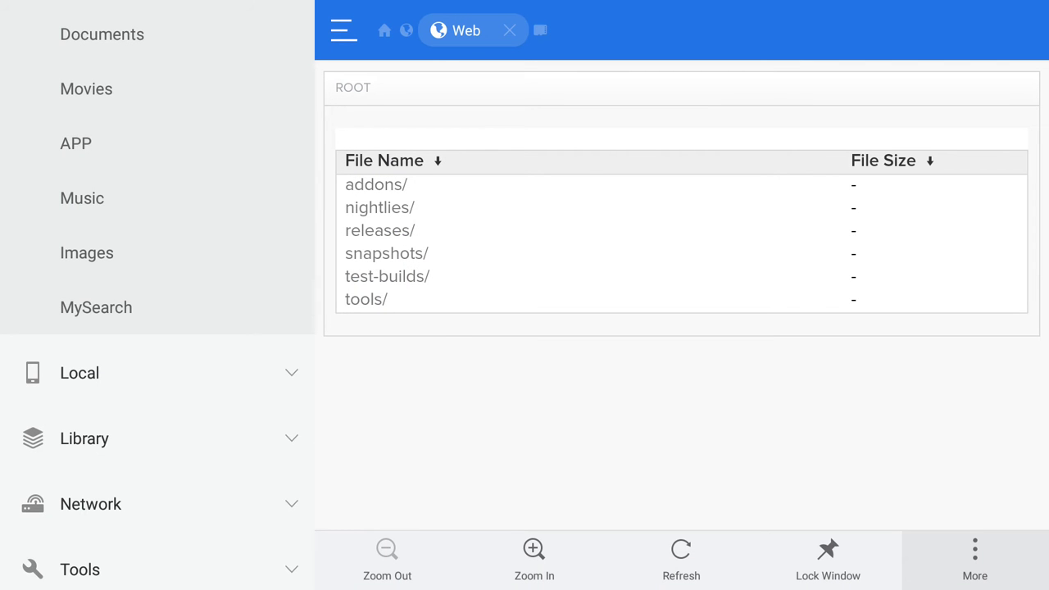
Go to the start of the favorites list and toggle the Favorite section to refresh its entries.
key("Left")
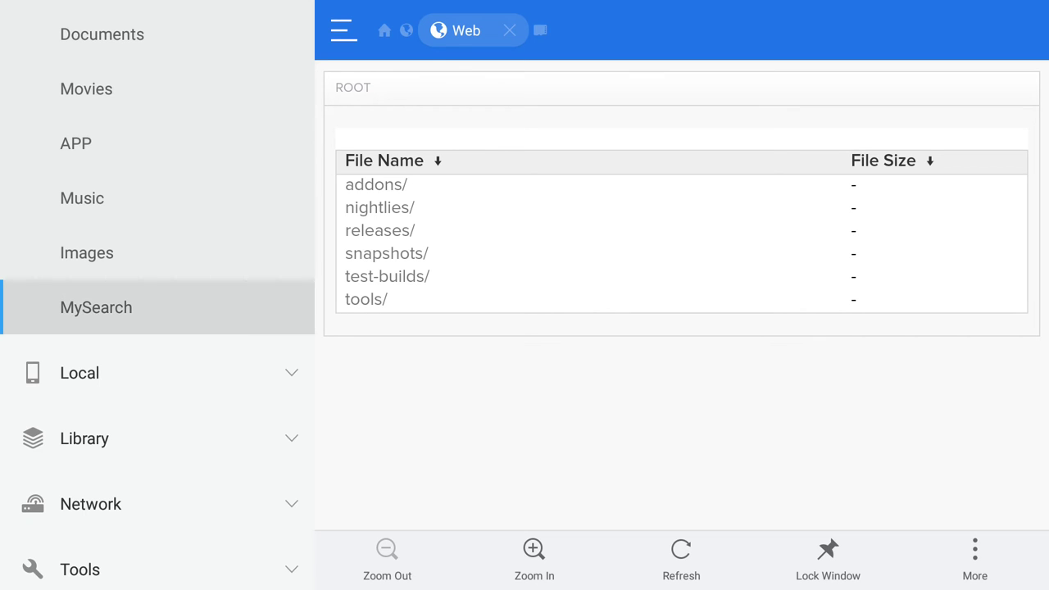
key("Up")
key("Up")
key("Up")
key("Up")
key("Up")
key("Up")
key("Up")
key("Up")
key("Up")
key("Up")
key("Up")
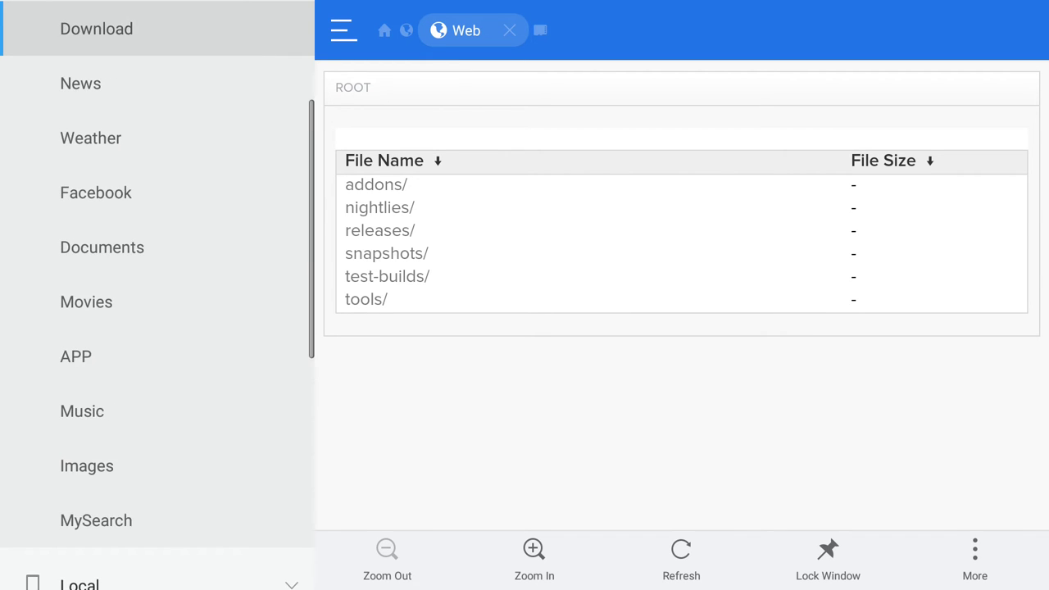
key("Return")
key("Return")
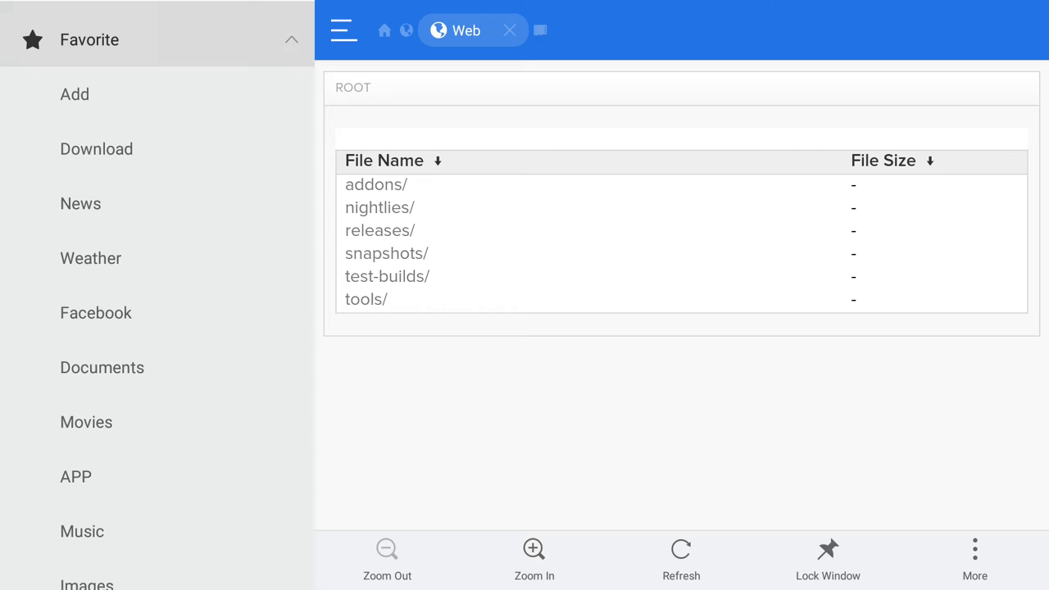
Look through the favorites from Add to MySearch for the kodi server entry.
key("Down")
key("Down")
key("Down")
key("Down")
key("Down")
key("Down")
key("Down")
key("Down")
key("Down")
key("Down")
key("Down")
key("Down")
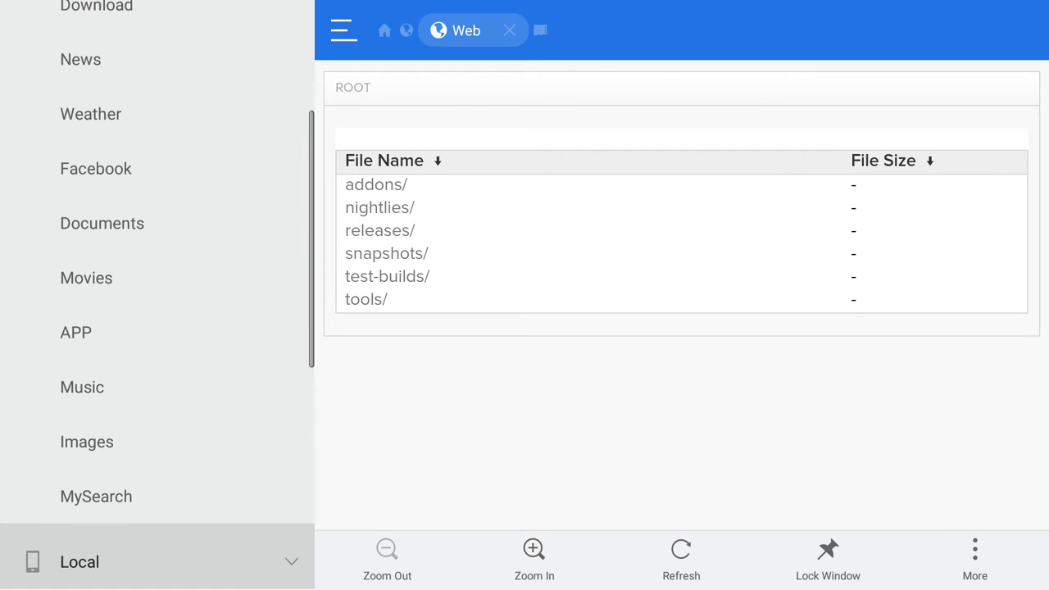
key("Up")
Start adding the mirrors.kodi.tv root page to the favorites again.
key("Right")
key("Down")
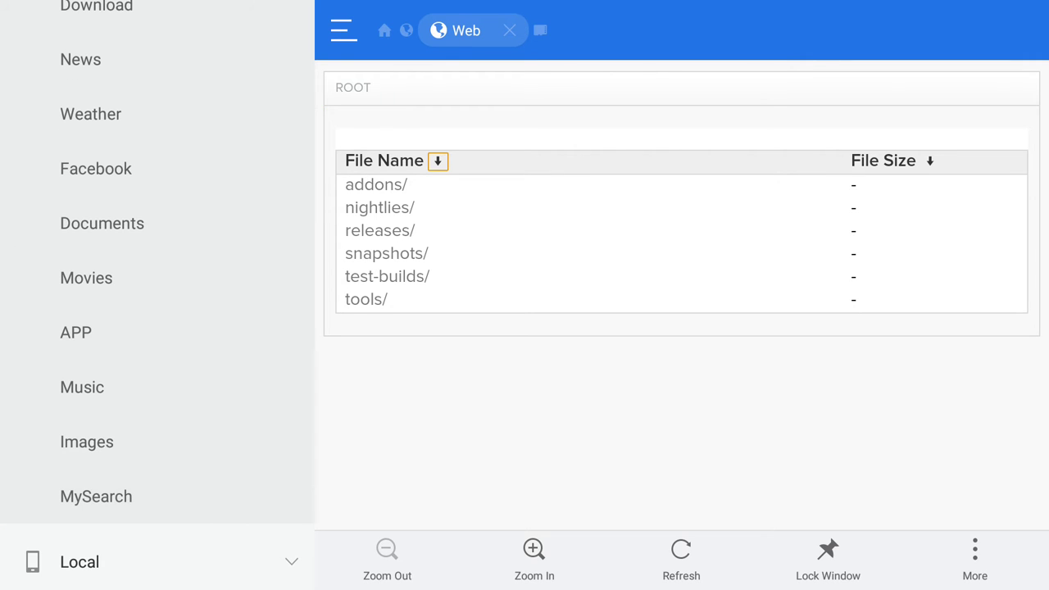
key("Right")
key("Down")
key("Down")
key("Down")
key("Down")
key("Down")
key("Down")
key("Down")
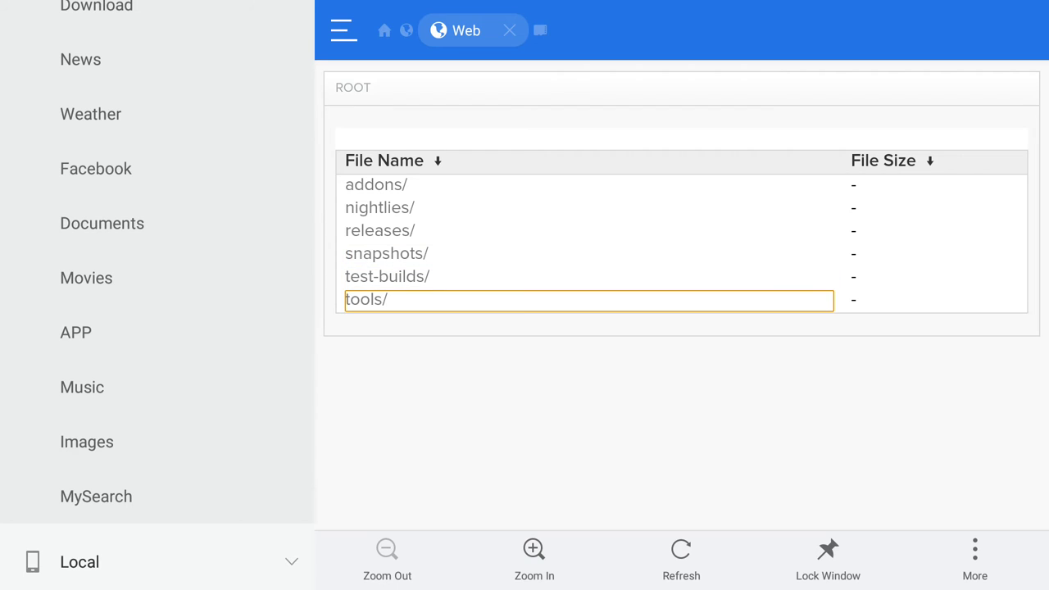
key("Right")
key("Right")
key("Return")
key("Down")
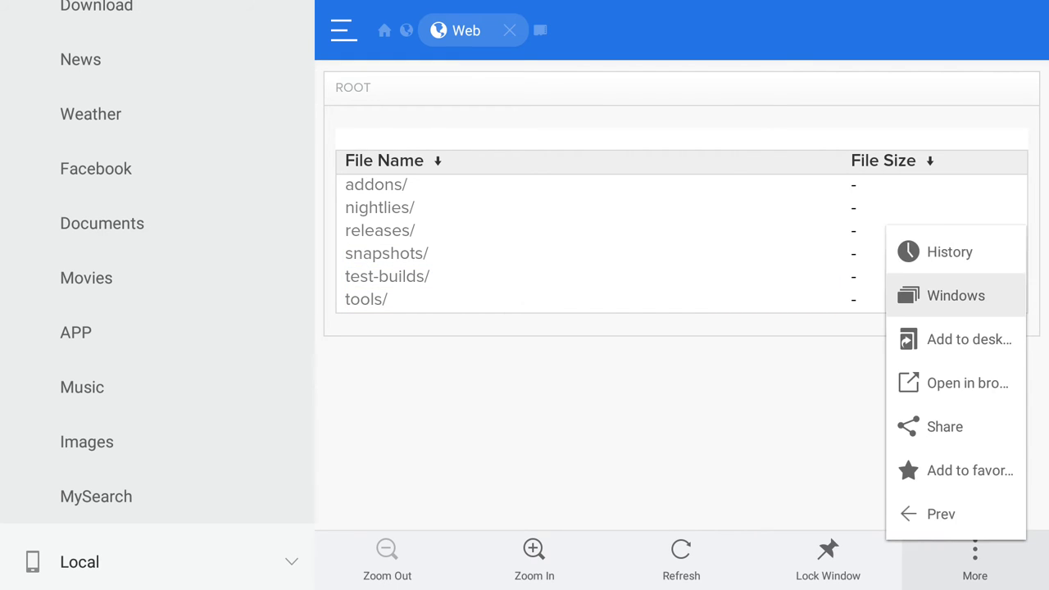
key("Down")
key("Down")
key("Down")
key("Down")
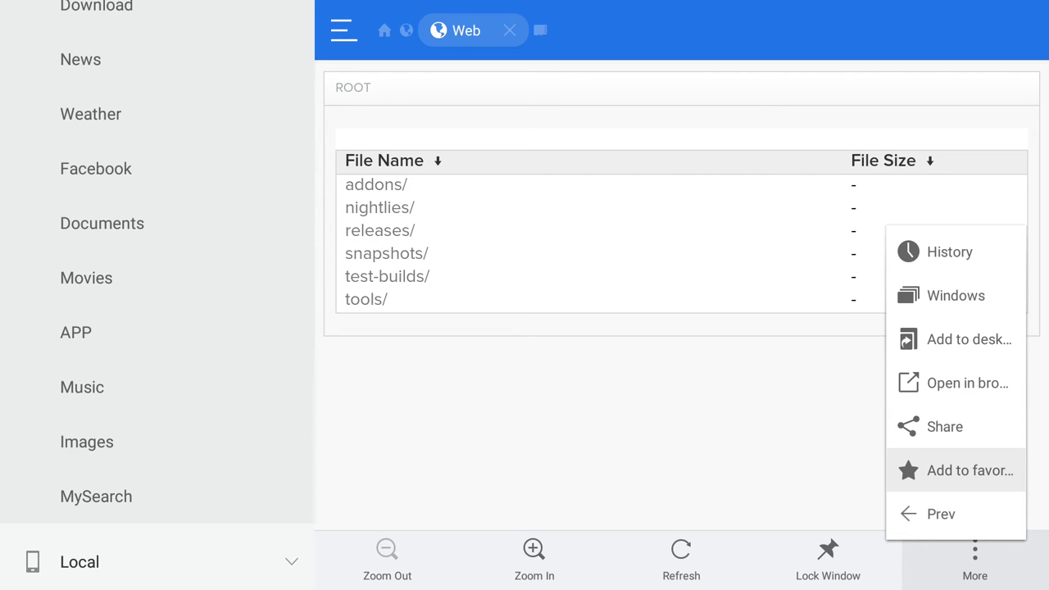
key("Return")
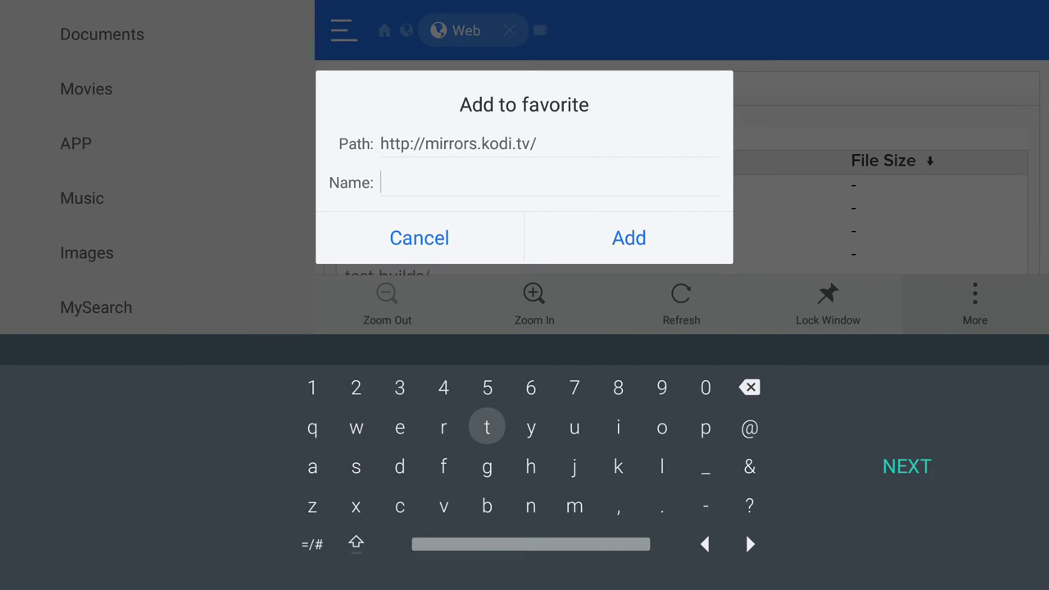
Enter the letters ko as the start of the favorite's name.
key("Right")
key("Right")
key("Right")
key("Down")
key("Return")
key("Up")
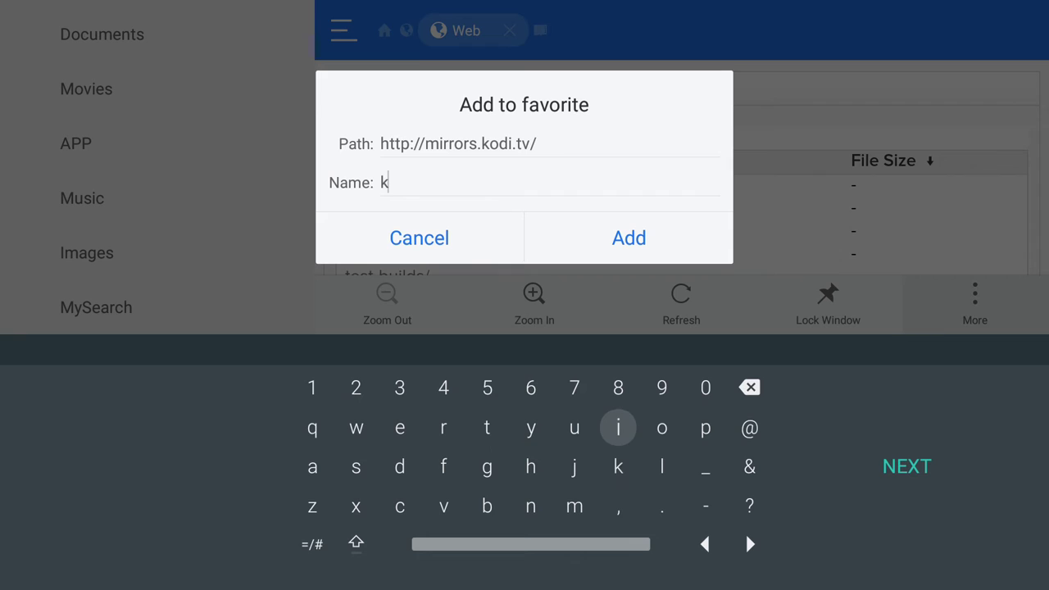
key("Right")
key("Right")
key("Left")
key("Return")
Add the letters di so that the new favorite's name reads kodi.
key("Down")
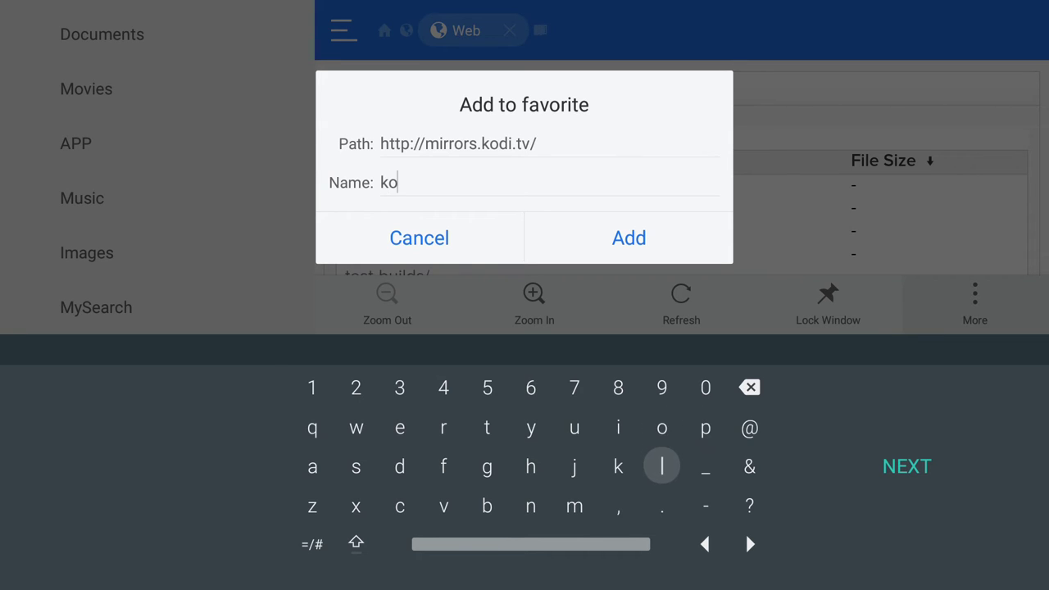
key("Left")
key("Left")
key("Left")
key("Left")
key("Left")
key("Left")
key("Return")
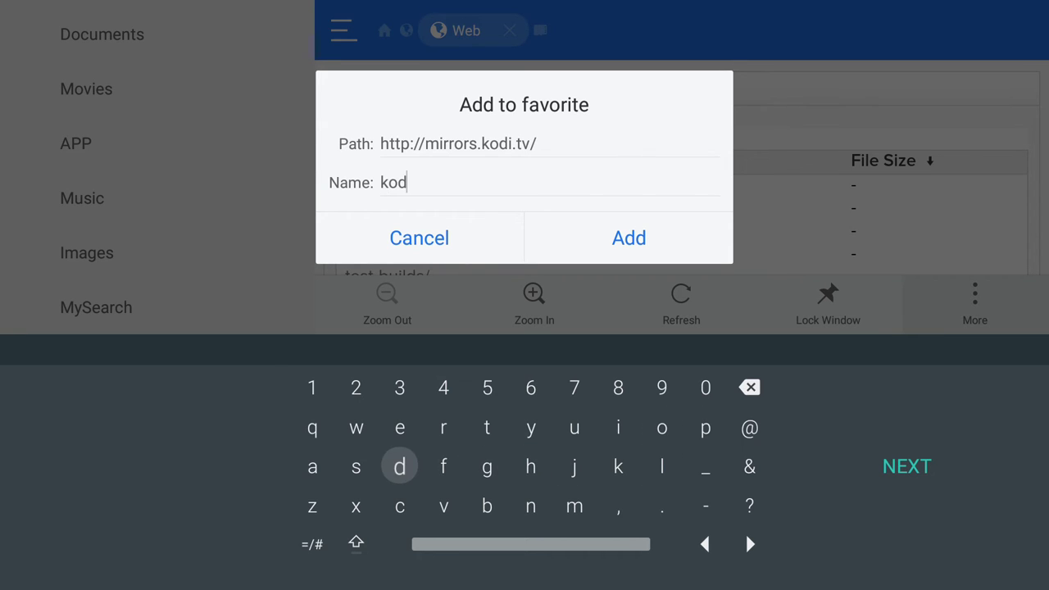
key("Right")
key("Right")
key("Right")
key("Right")
key("Right")
key("Up")
key("Return")
Close the on-screen keyboard and save the mirrors.kodi.tv favorite under the name kodi.
key("Right")
key("Right")
key("Right")
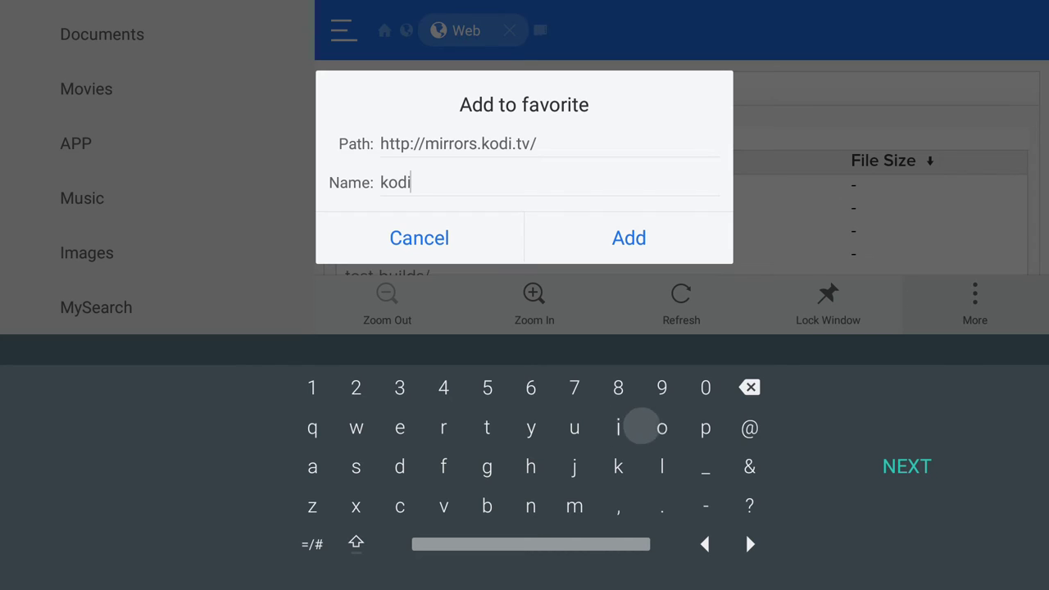
key("Right")
key("Return")
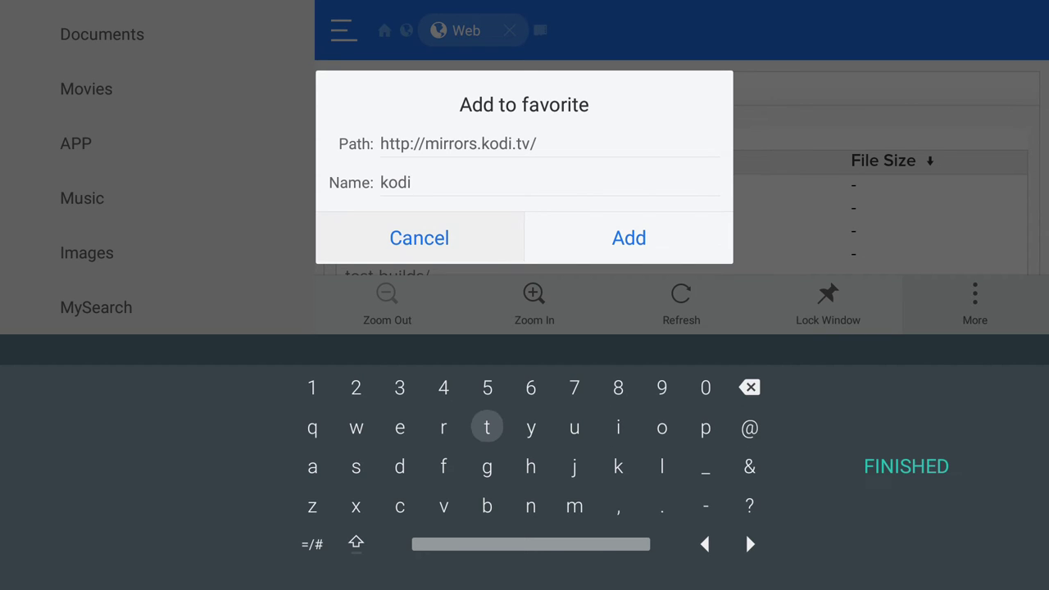
key("Right")
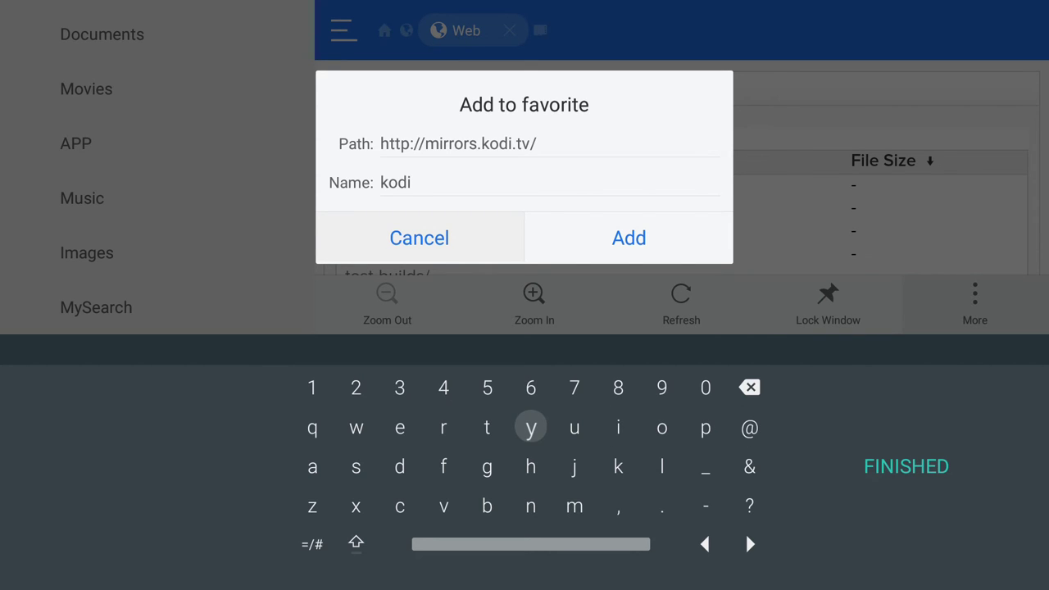
key("Escape")
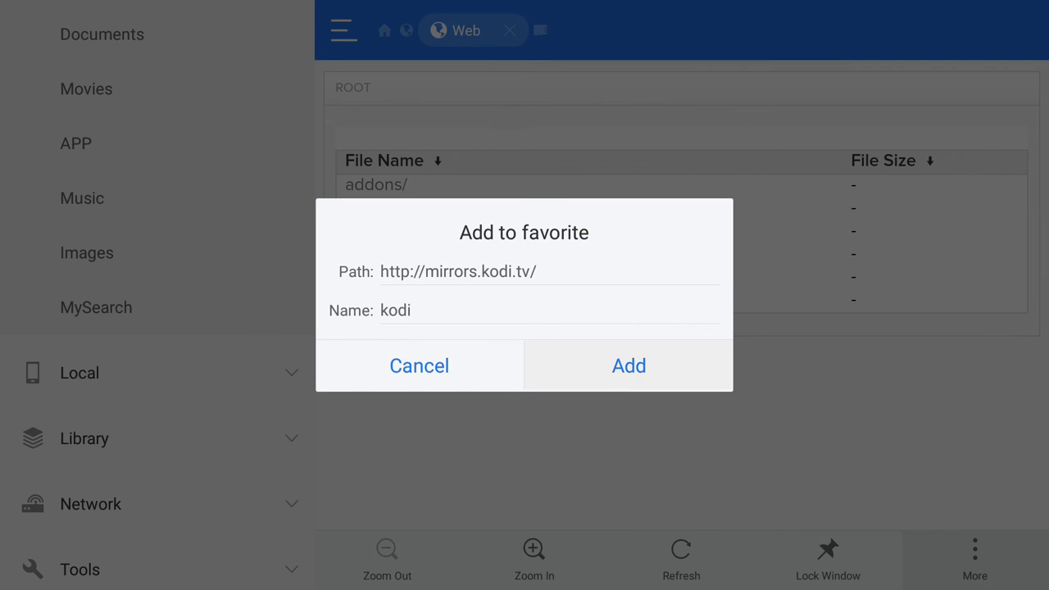
key("Left")
key("Right")
key("Return")
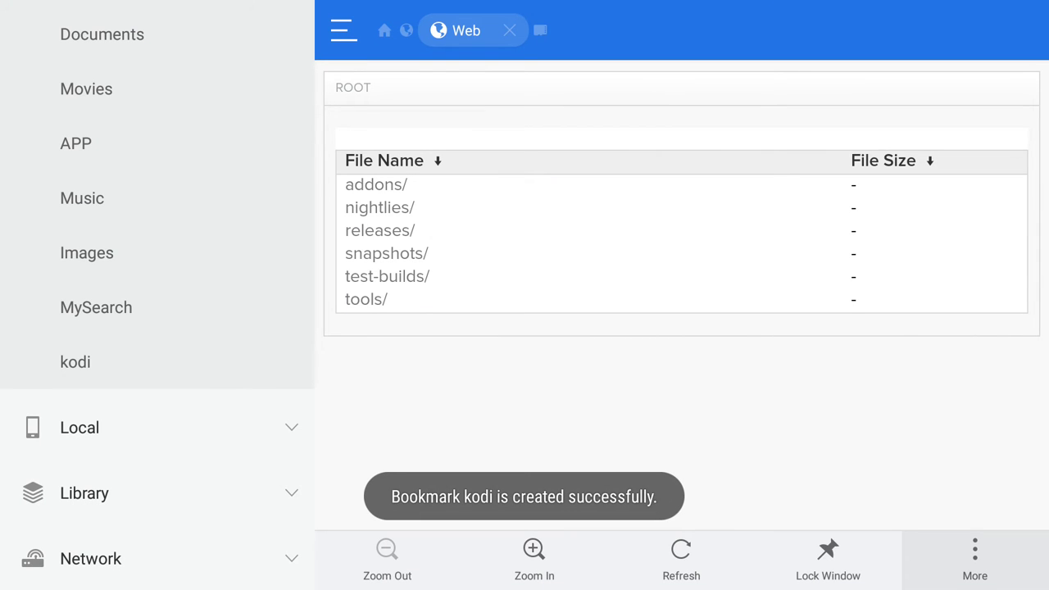
Highlight the new kodi entry in the favorites list.
key("Left")
key("Left")
key("Left")
key("Left")
key("Left")
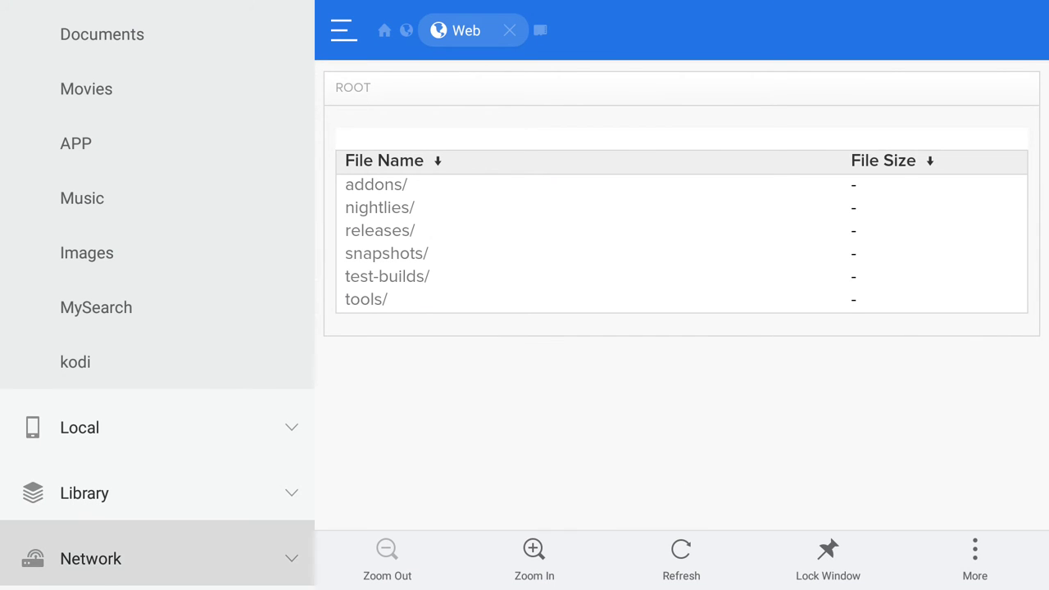
key("Up")
key("Up")
key("Up")
key("Up")
key("Up")
key("Down")
key("Down")
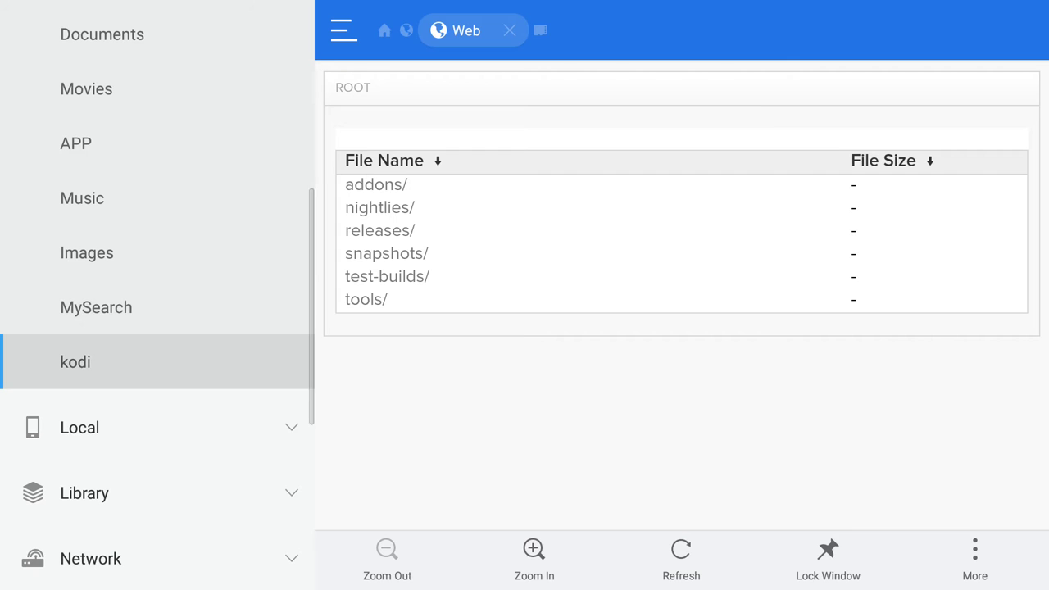
Open the Weather favorite to leave the mirrors.kodi.tv page.
key("Up")
key("Up")
key("Up")
key("Up")
key("Up")
key("Up")
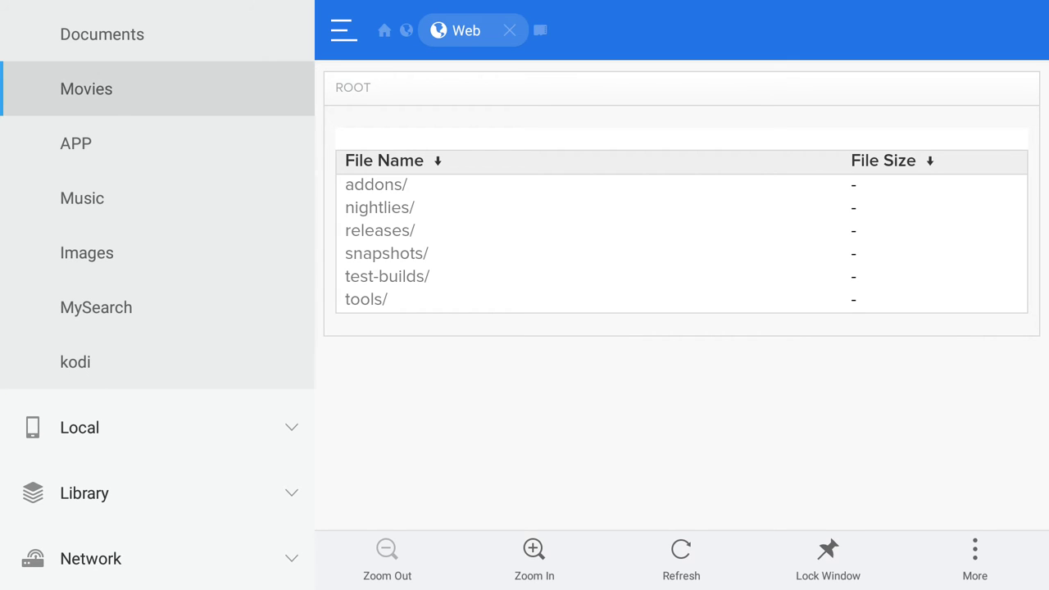
key("Up")
key("Up")
key("Return")
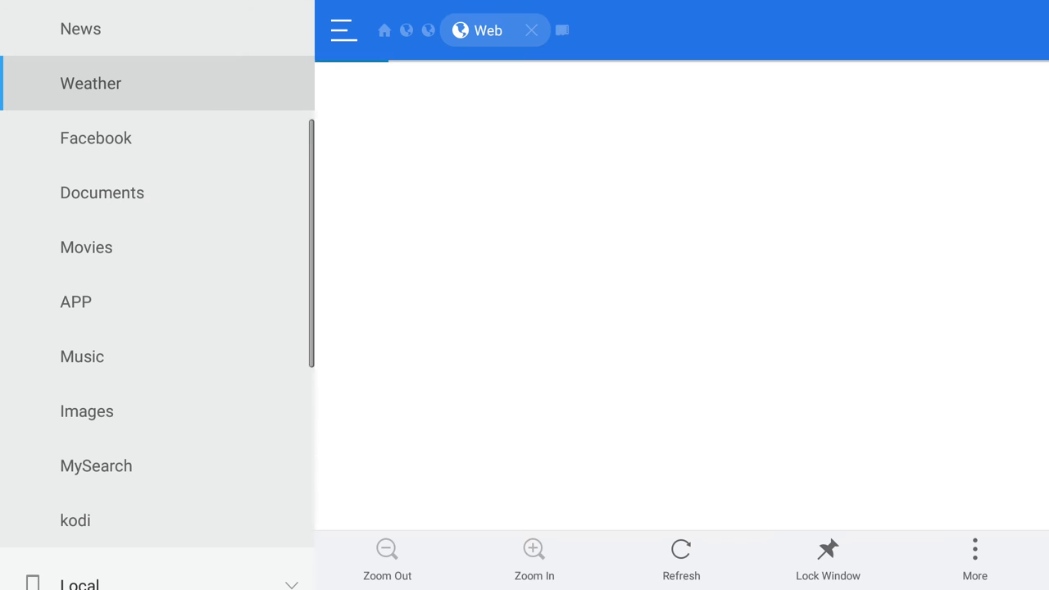
Open the kodi favorite from the favorites list.
key("Down")
key("Down")
key("Down")
key("Down")
key("Down")
key("Down")
key("Down")
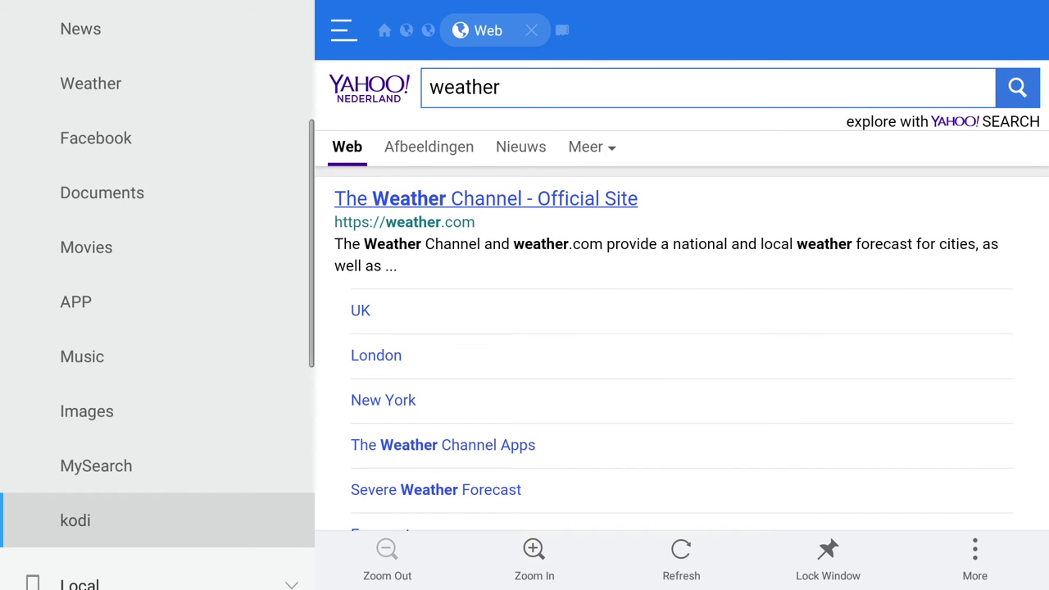
key("Return")
Open the releases folder in the Kodi server's root listing.
key("Right")
key("Right")
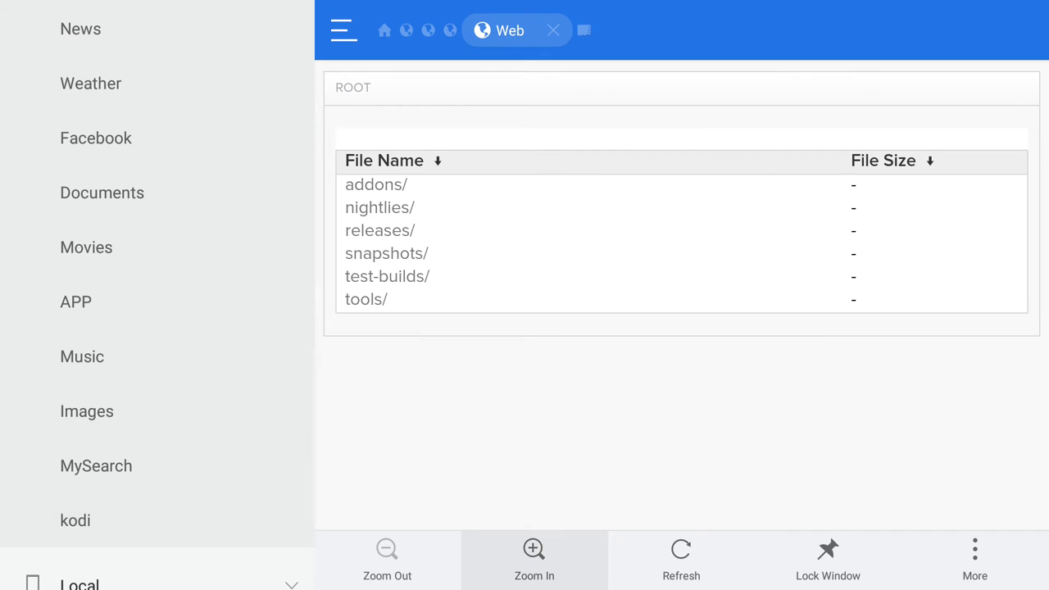
key("Up")
key("Down")
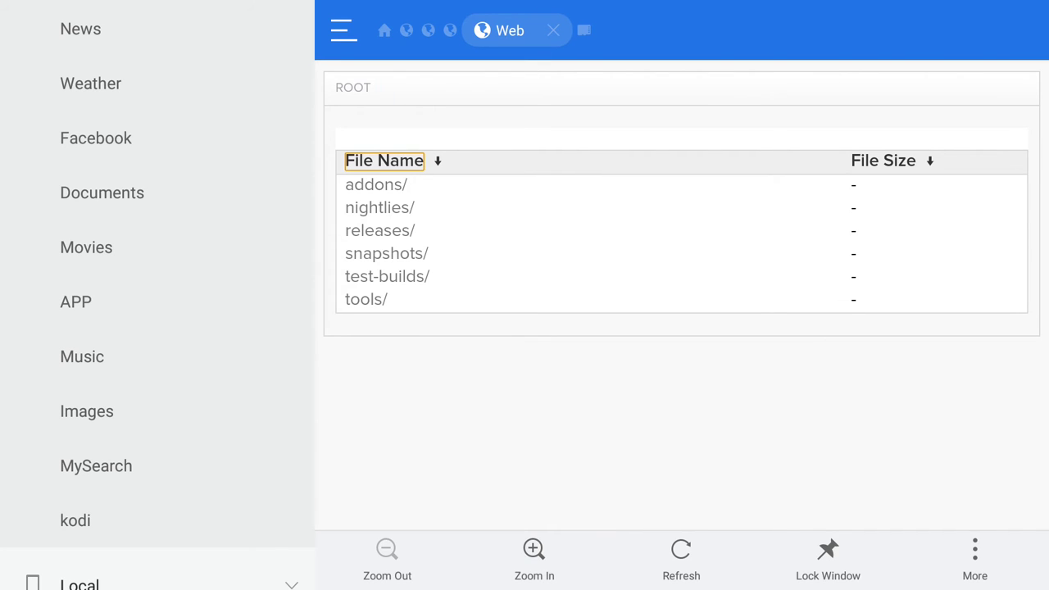
key("Down")
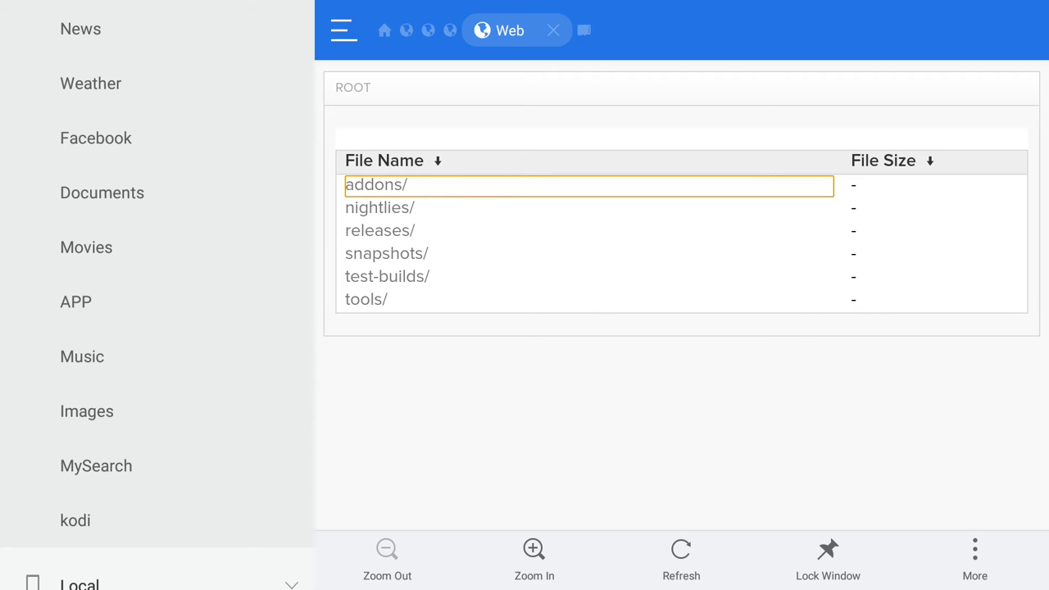
key("Down")
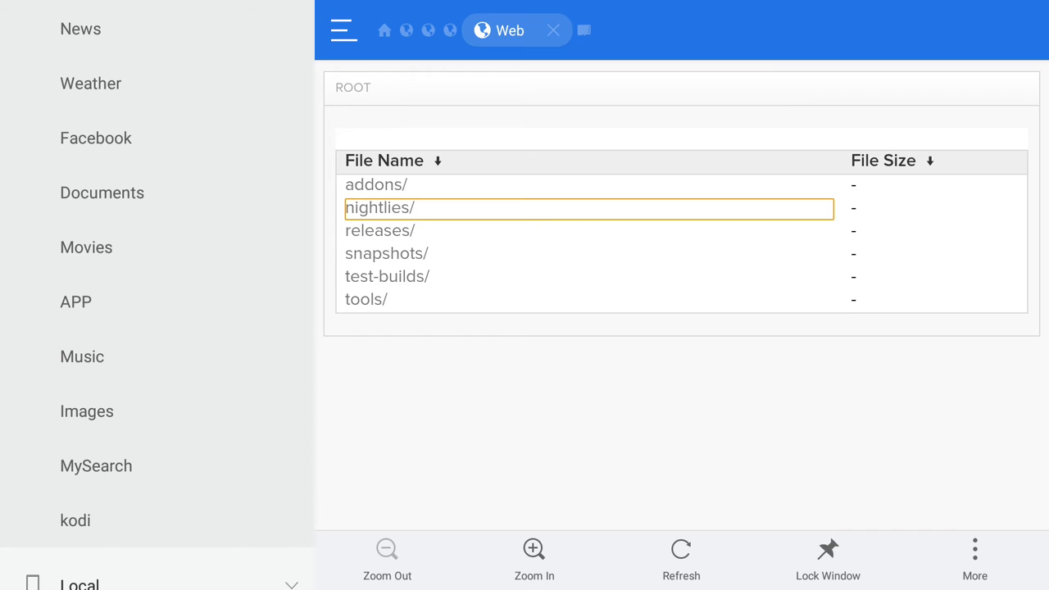
key("Down")
key("Return")
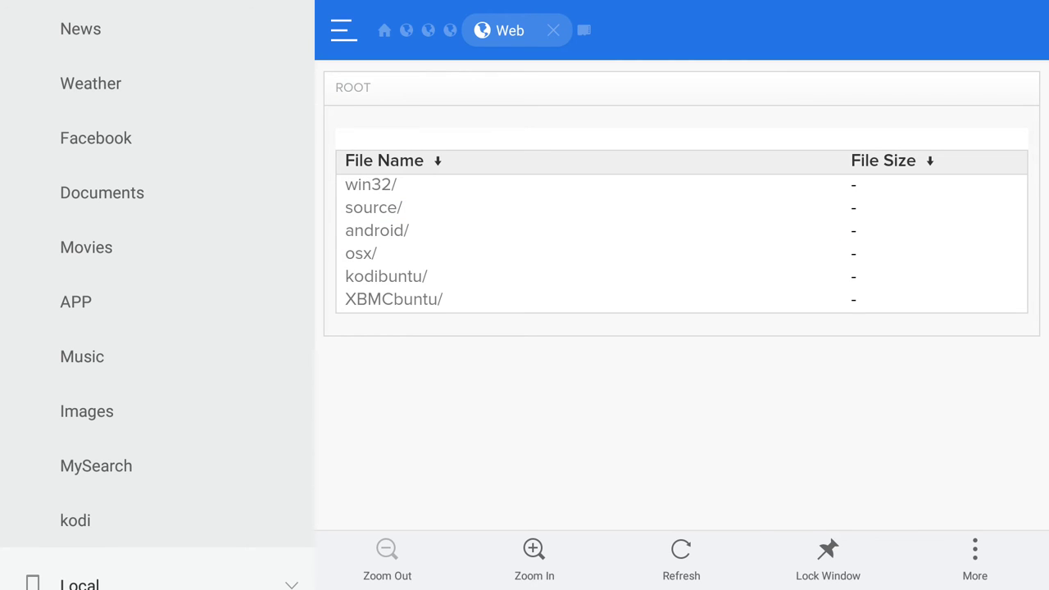
Open the android folder inside releases.
key("Down")
key("Down")
key("Down")
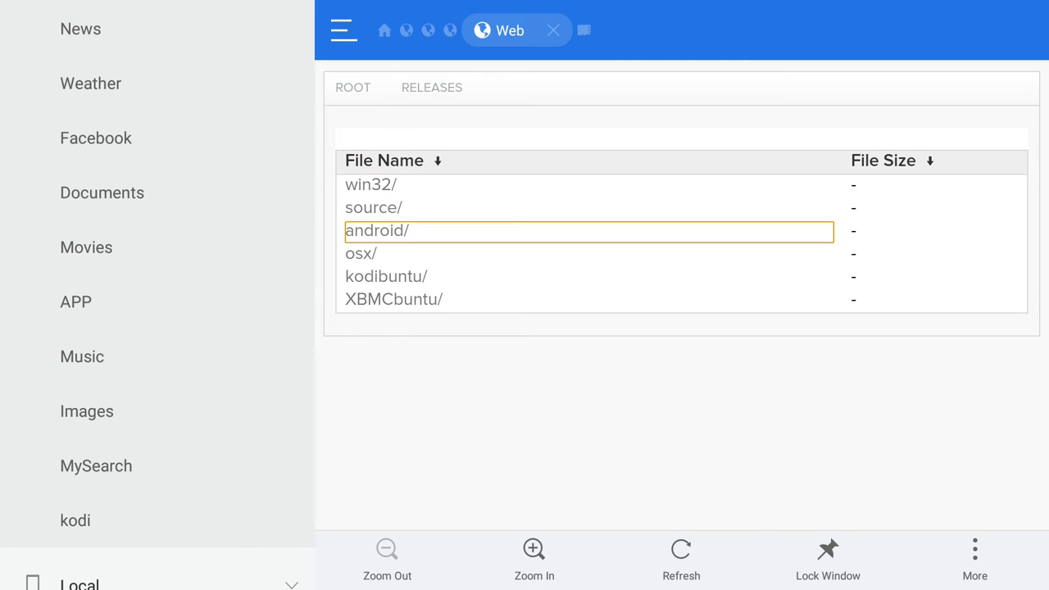
key("Return")
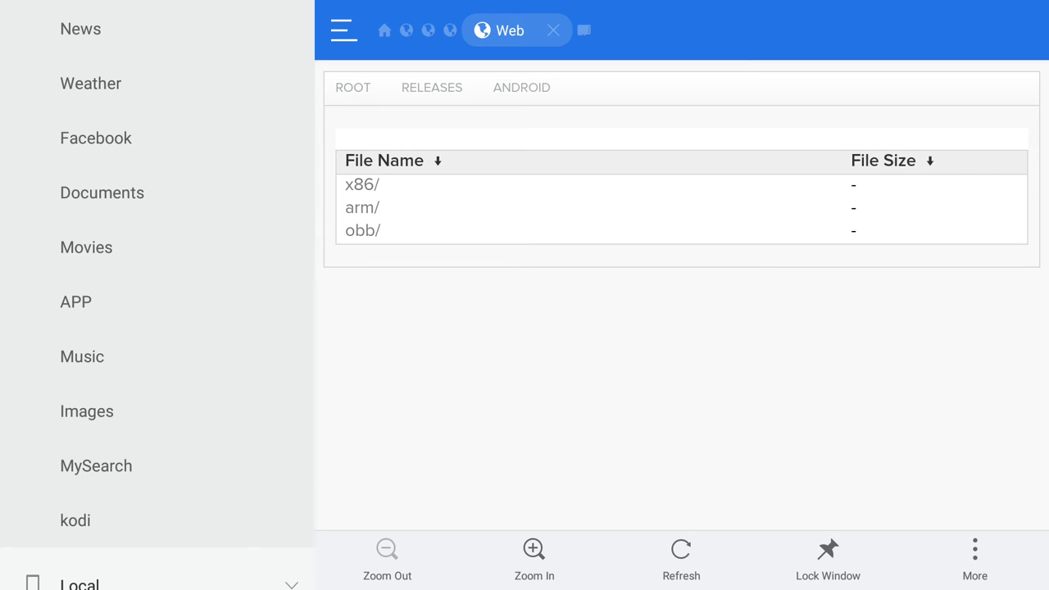
Return from the android folder to the server's root listing.
key("Up")
key("Up")
key("Up")
key("Up")
key("Return")
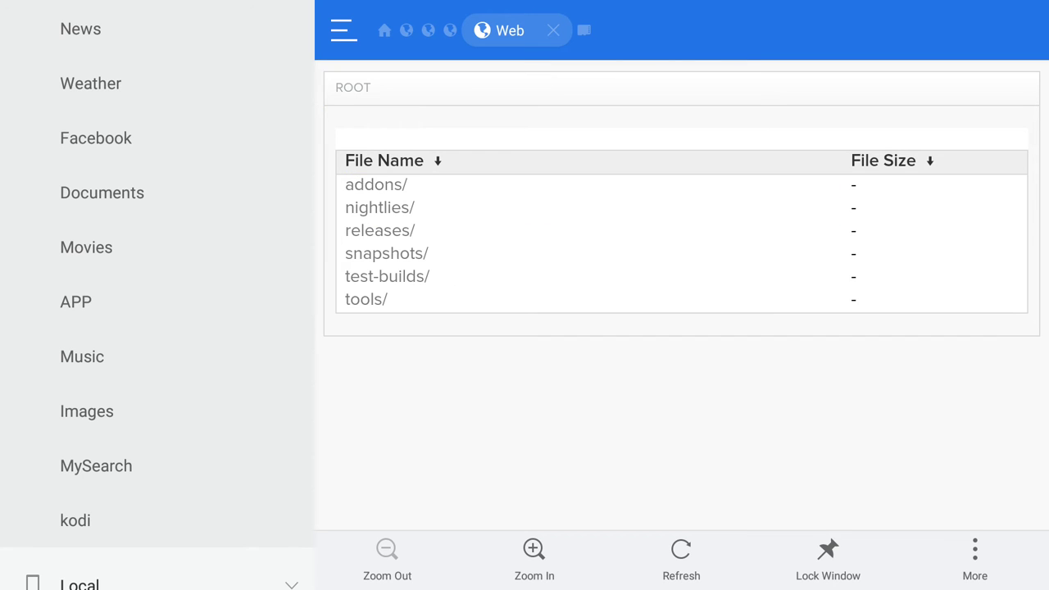
Reopen the releases folder from the root listing.
key("Down")
key("Down")
key("Down")
key("Down")
key("Return")
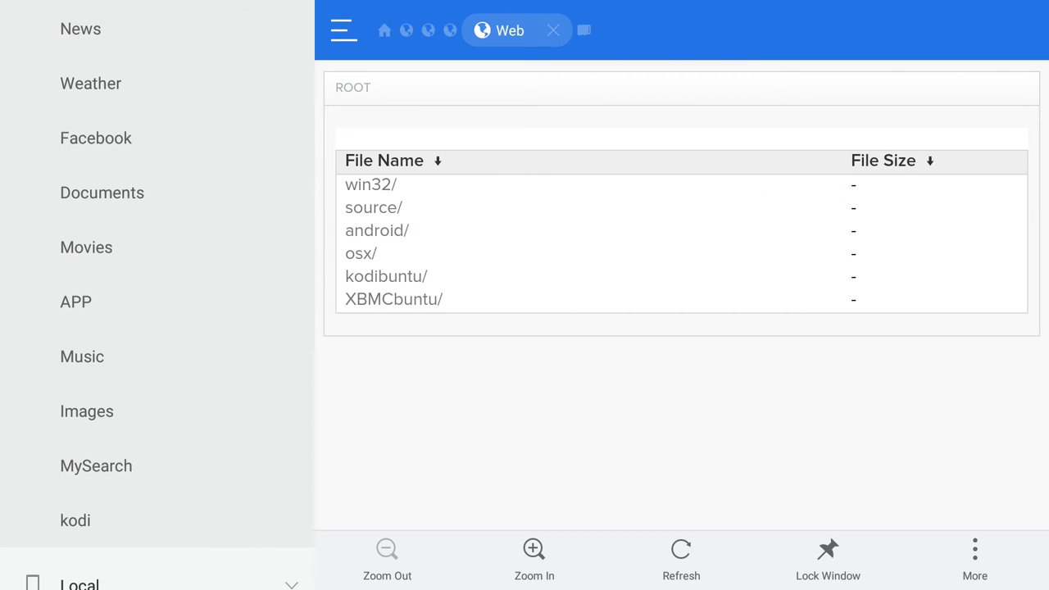
Open the android folder inside releases, and open its arm subfolder.
key("Down")
key("Down")
key("Down")
key("Down")
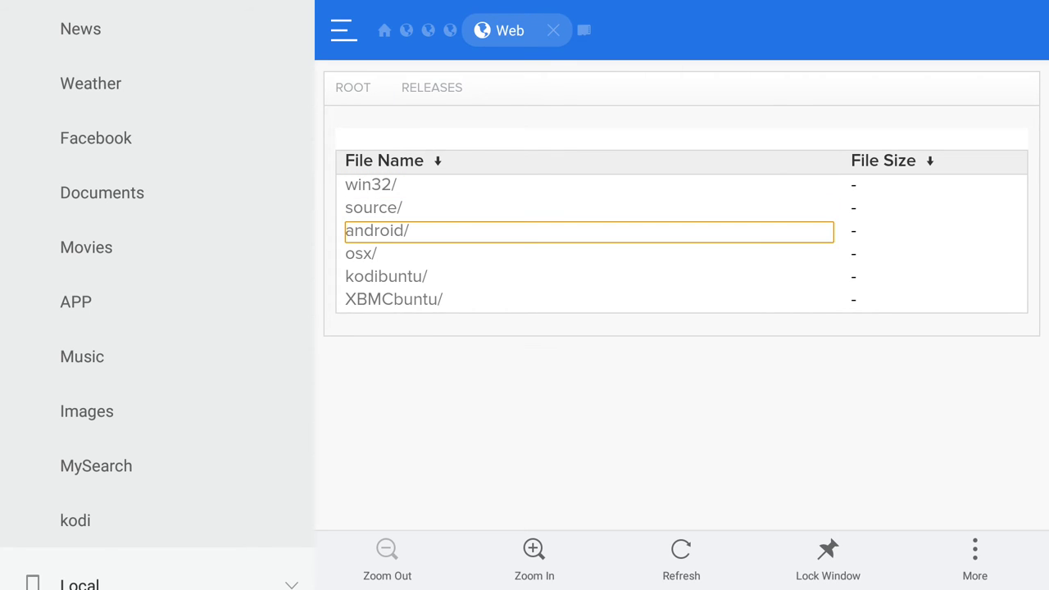
key("Return")
key("Down")
key("Down")
key("Down")
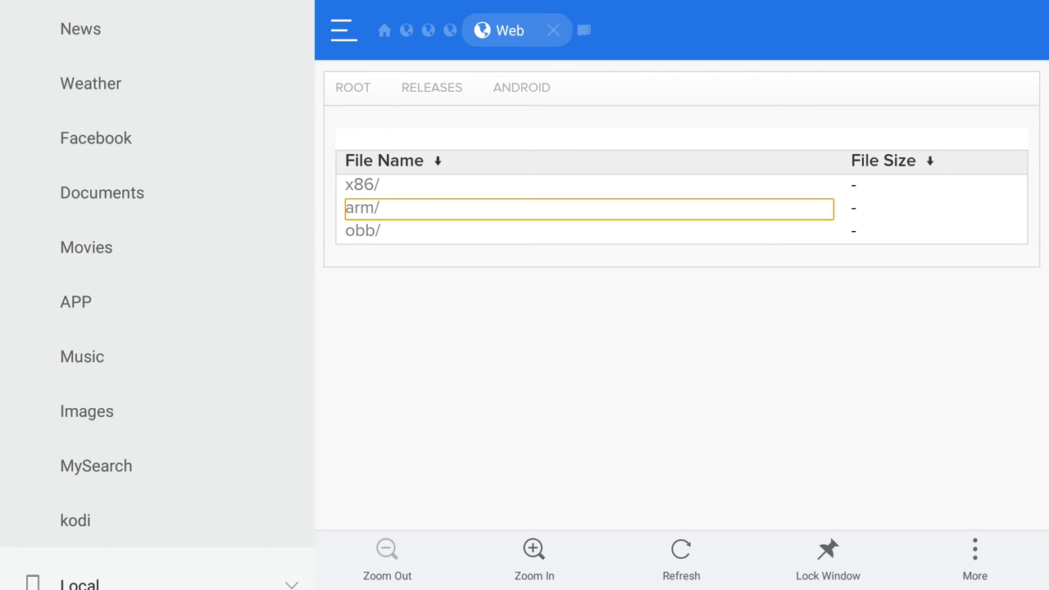
key("Return")
Download kodi-16.1-Jarvis-armeabi-v7a.apk from the arm folder.
key("Down")
key("Down")
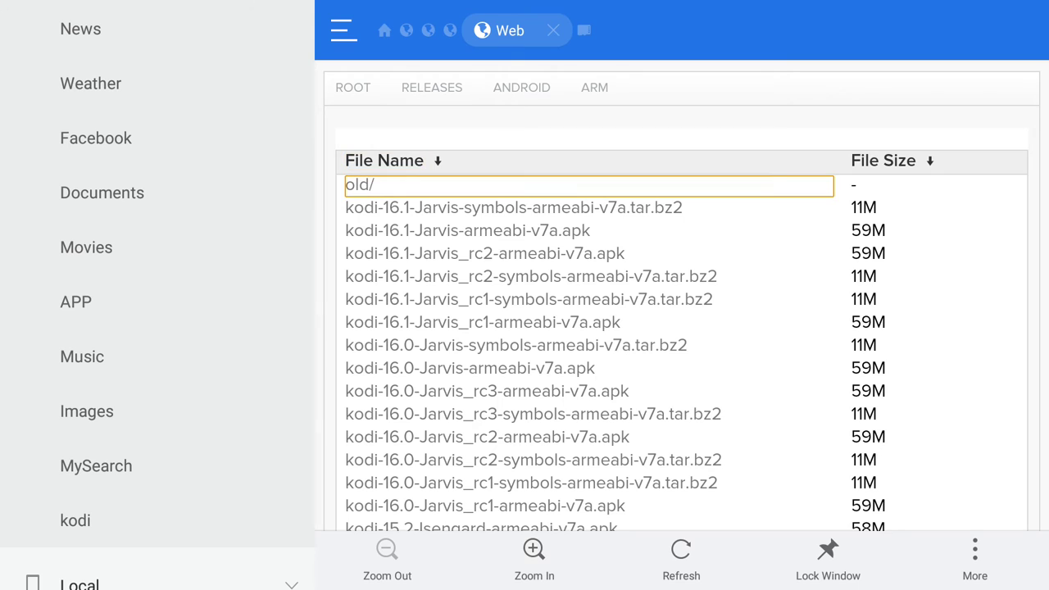
key("Down")
key("Down")
key("Down")
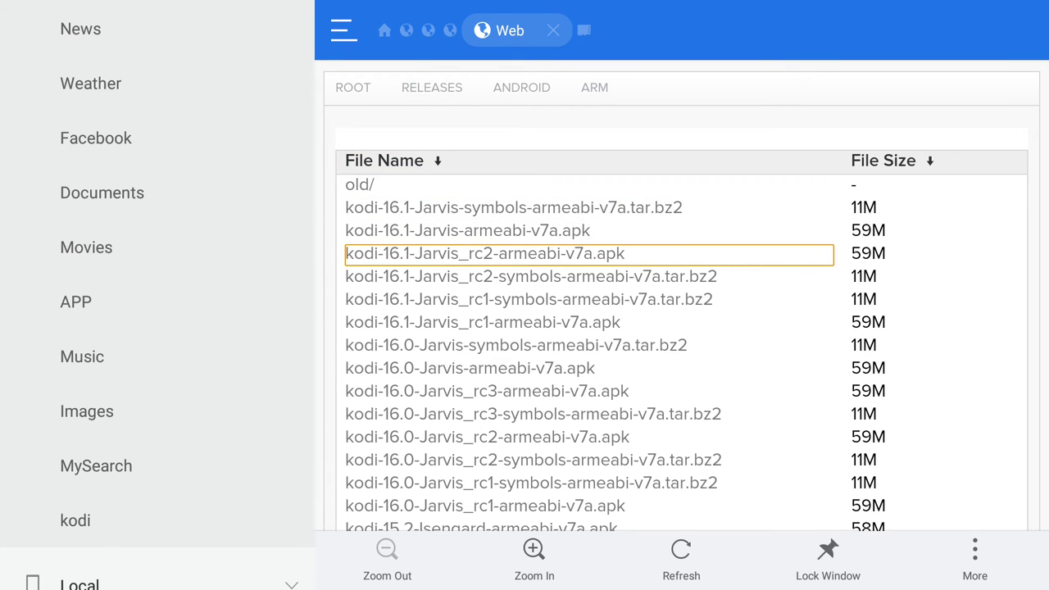
key("Up")
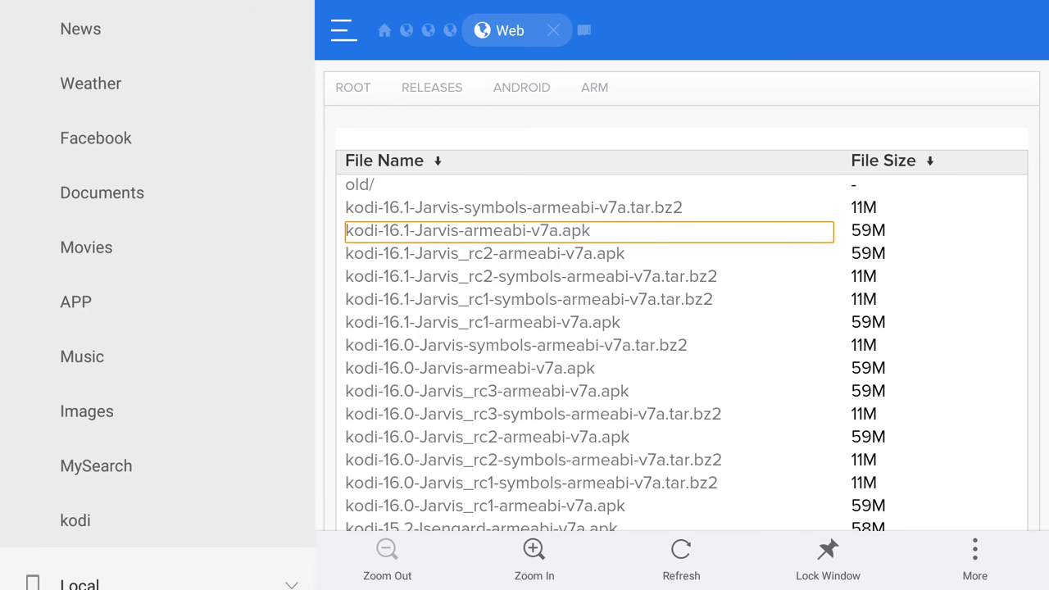
key("Return")
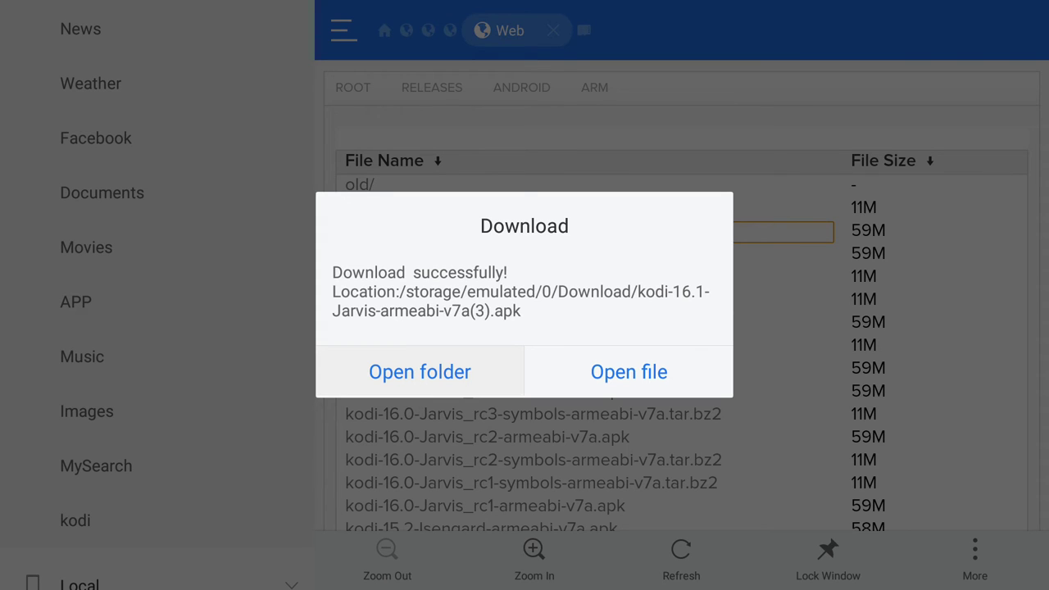
Open the downloaded Kodi 16.1 apk and install it, finishing the installer without launching the app.
left_click(629, 371)
key("Return")
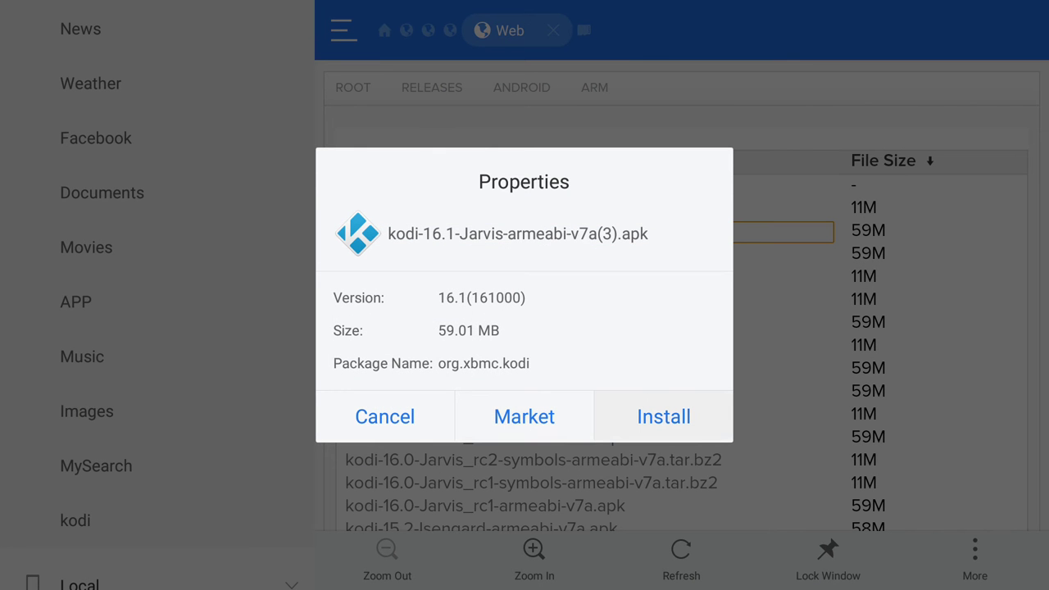
left_click(384, 416)
left_click(663, 417)
key("Return")
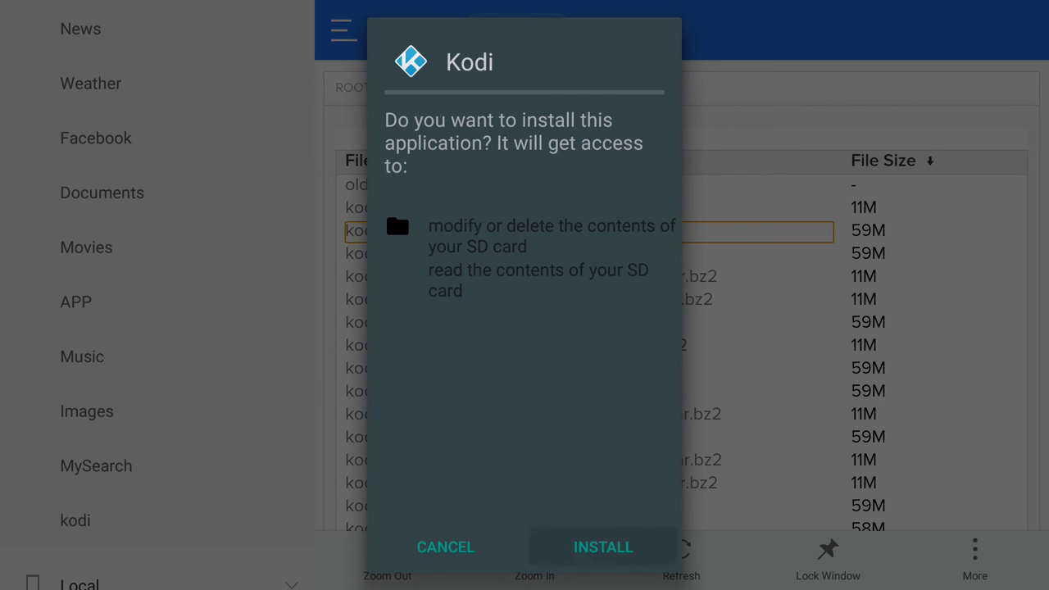
key("Return")
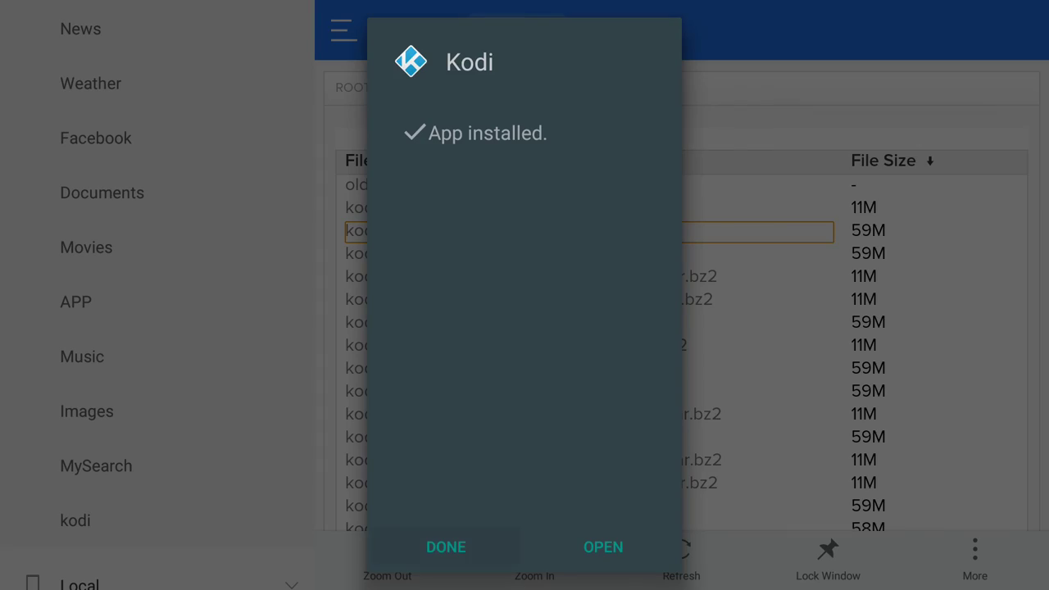
key("Return")
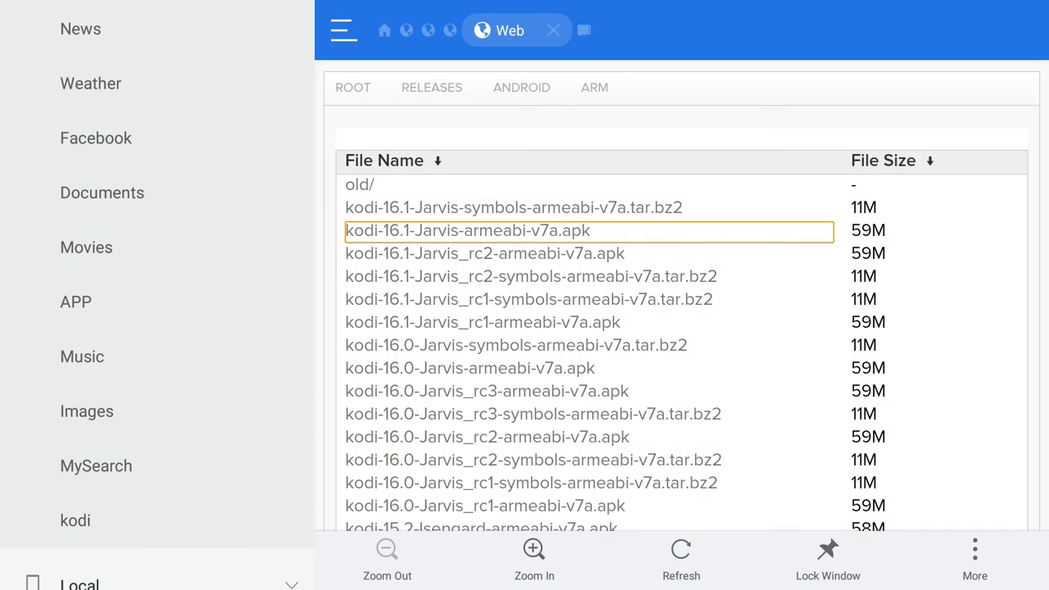
Return to the SHIELD home screen and launch Kodi from the Apps row.
key("Home")
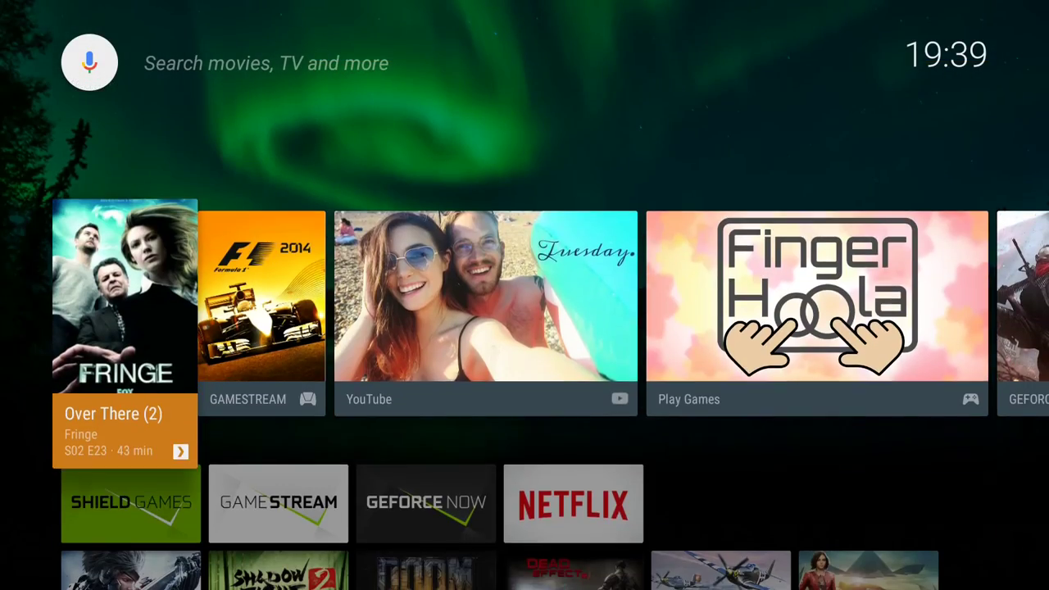
key("Down")
key("Down")
key("Down")
key("Right")
key("Right")
key("Right")
key("Right")
key("Right")
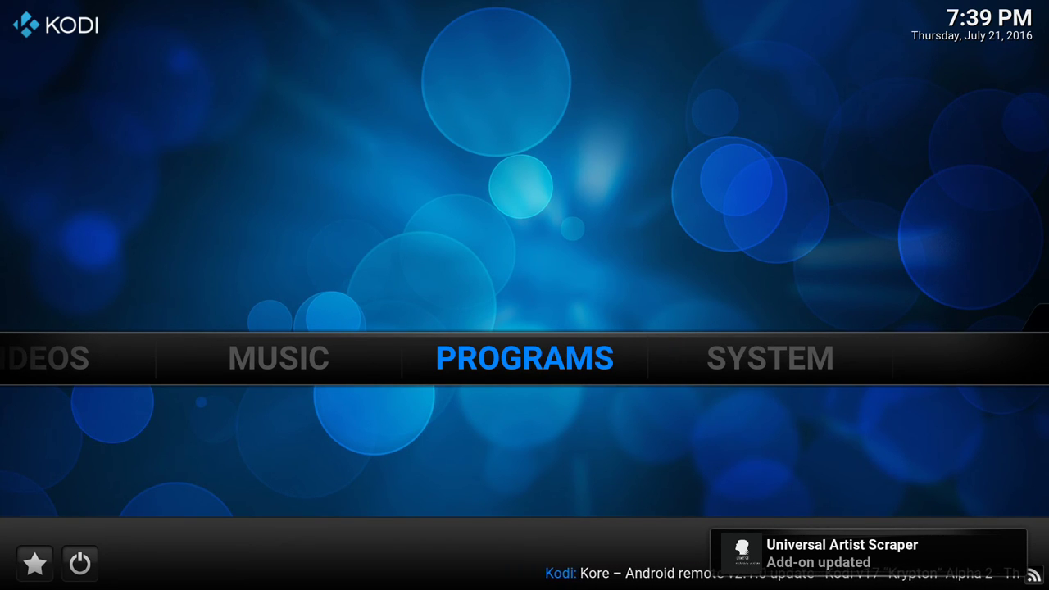
View the System category in Kodi's settings, and return to the settings overview.
key("Right")
key("Return")
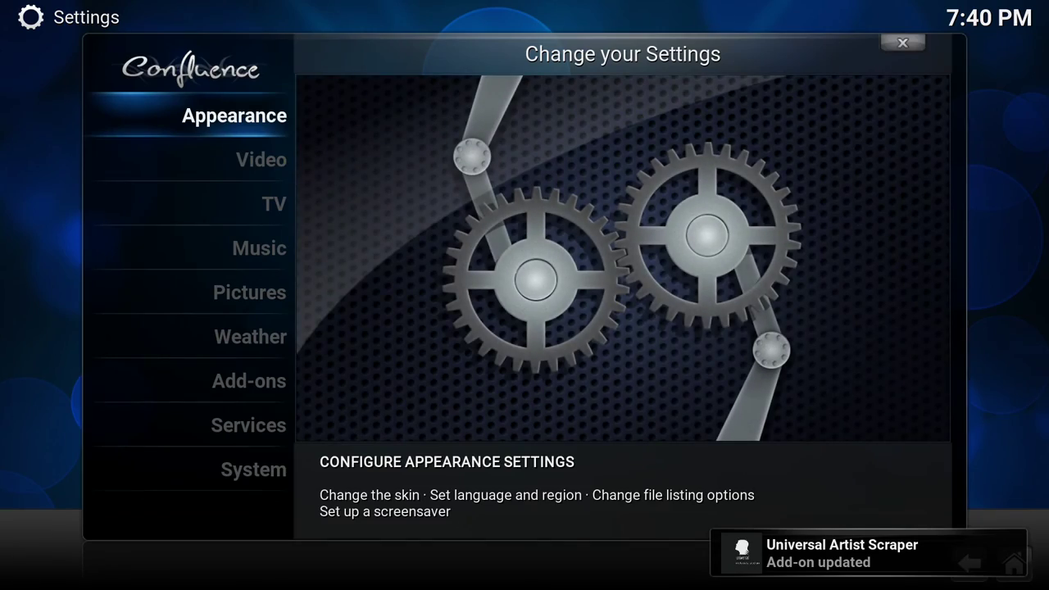
key("Up")
key("Return")
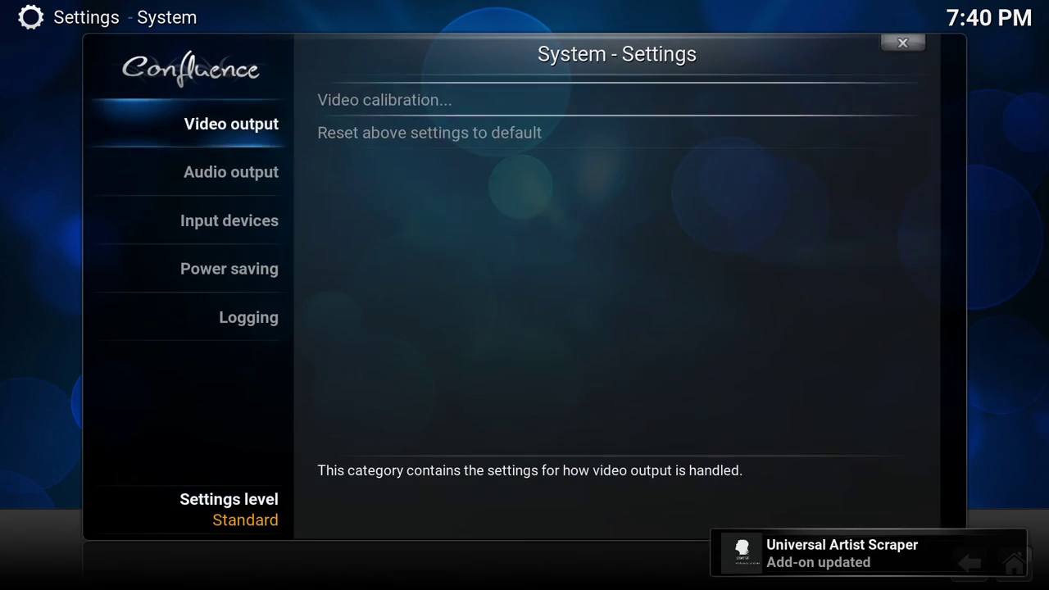
key("Down")
key("BackSpace")
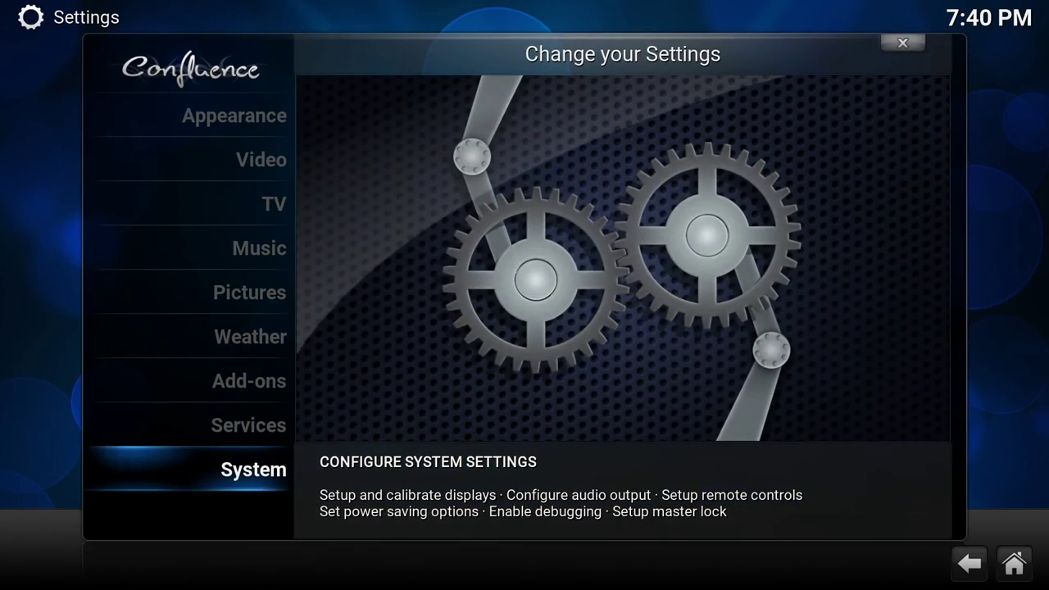
Check the installed Kodi build in the System info summary, and return to Kodi's home screen.
key("BackSpace")
key("Down")
key("Right")
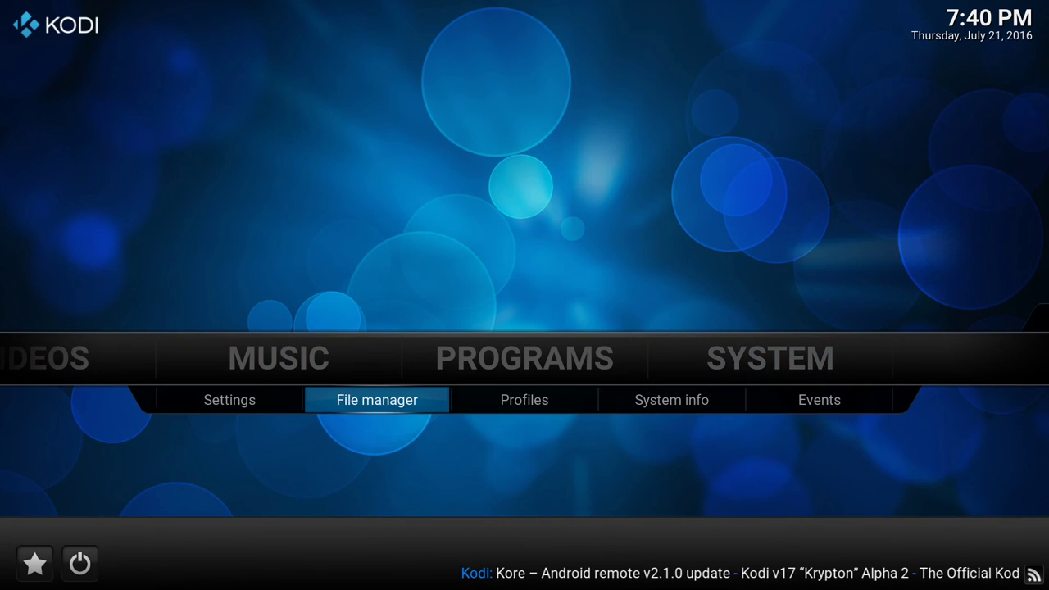
key("Right")
key("Return")
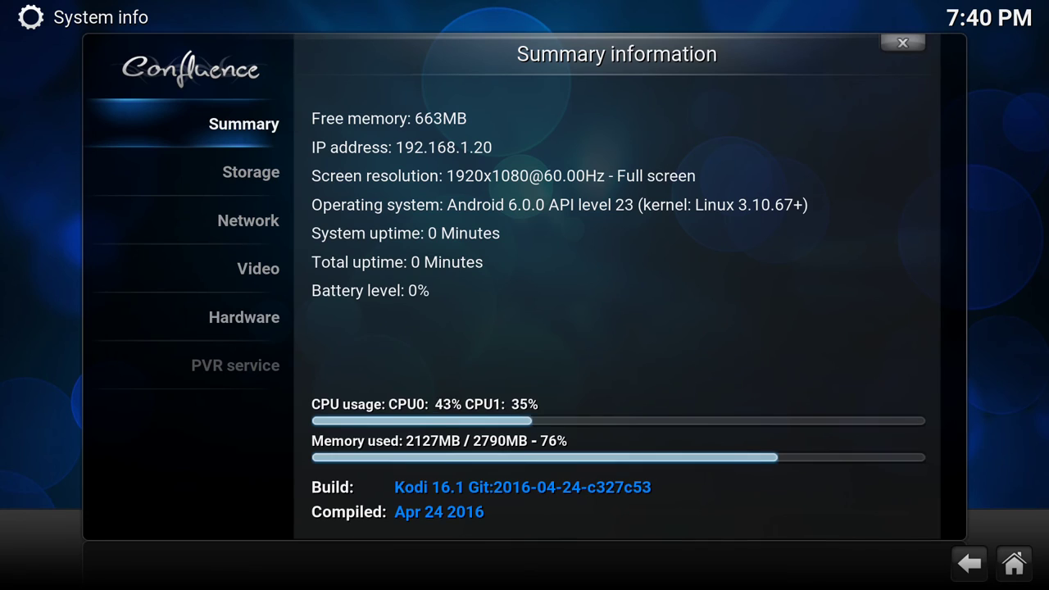
key("Escape")
Exit Kodi and switch to ES File Explorer from the SHIELD home screen.
key("Down")
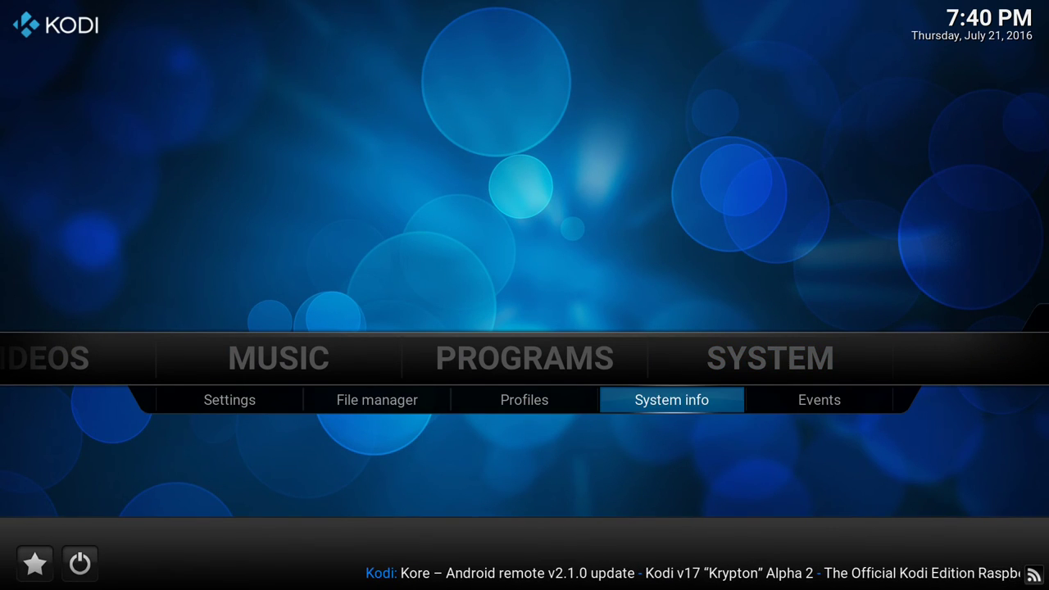
key("Down")
key("Return")
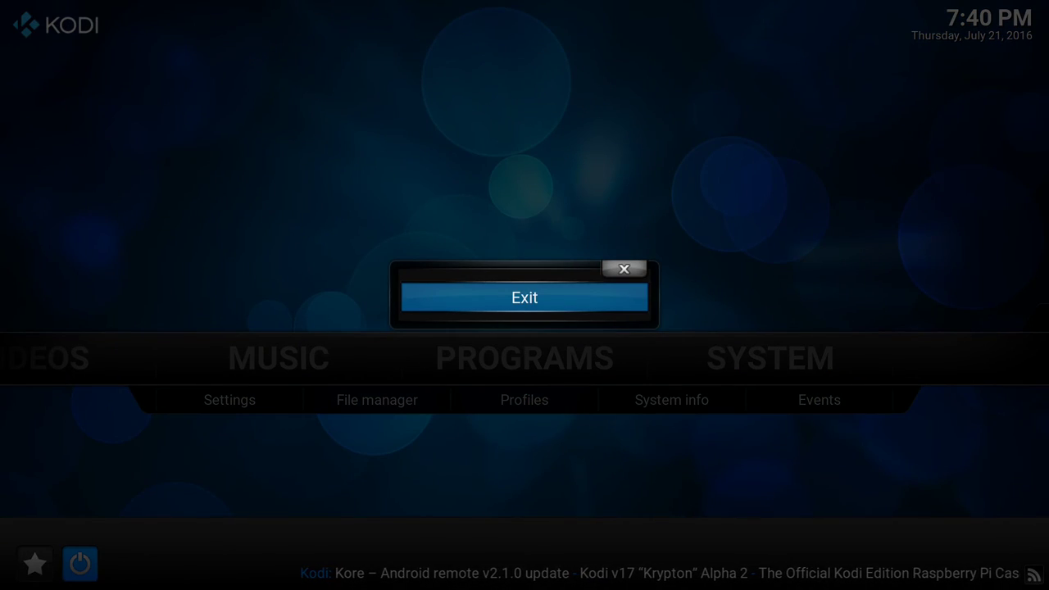
key("Return")
key("Right")
key("Right")
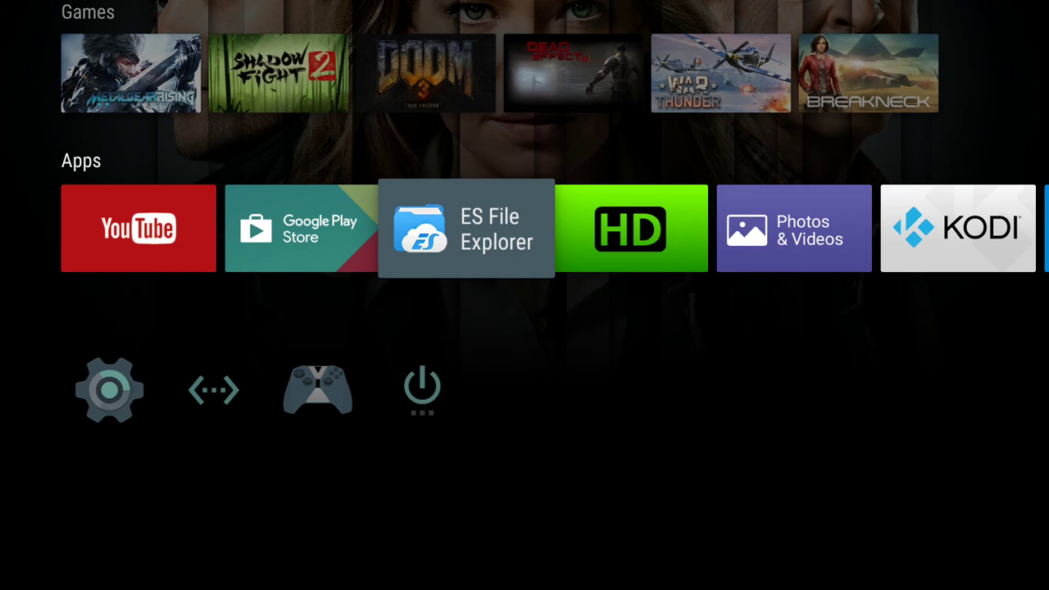
key("Return")
Open the saved kodi favorite to load the mirror's root listing.
key("Down")
key("Left")
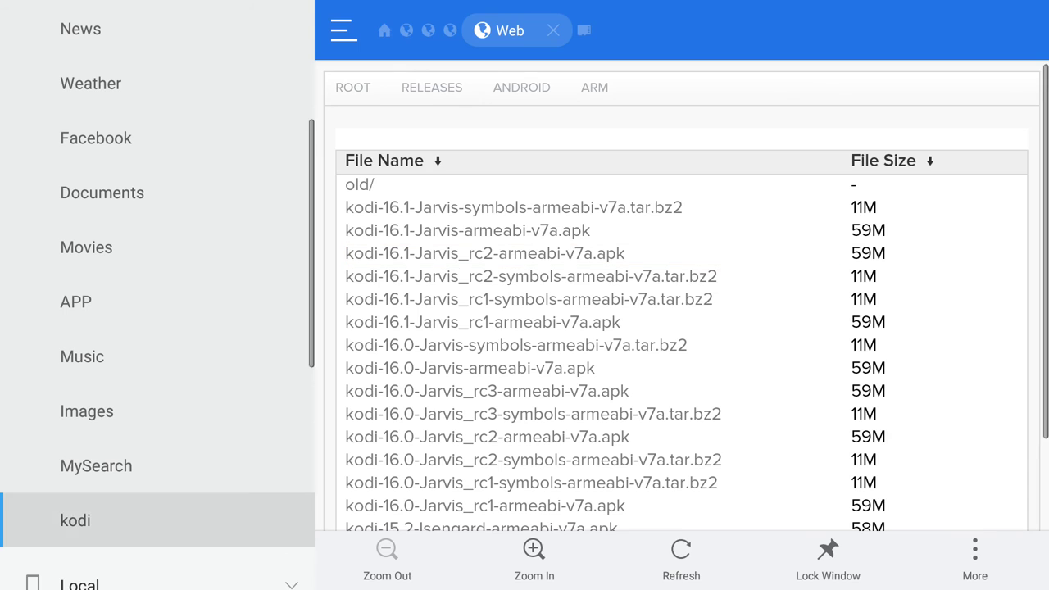
key("Down")
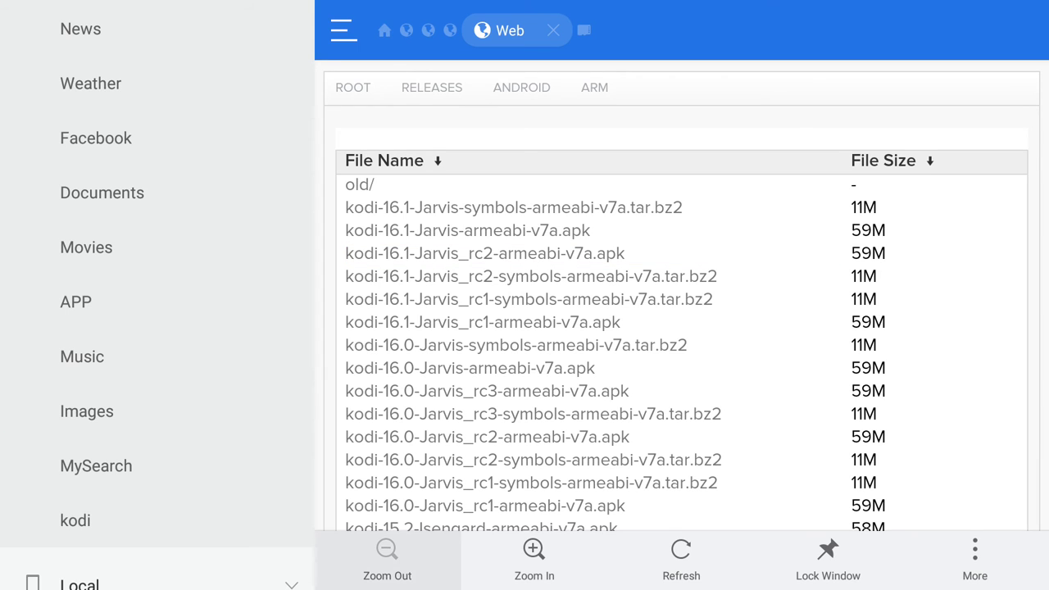
key("Left")
key("Up")
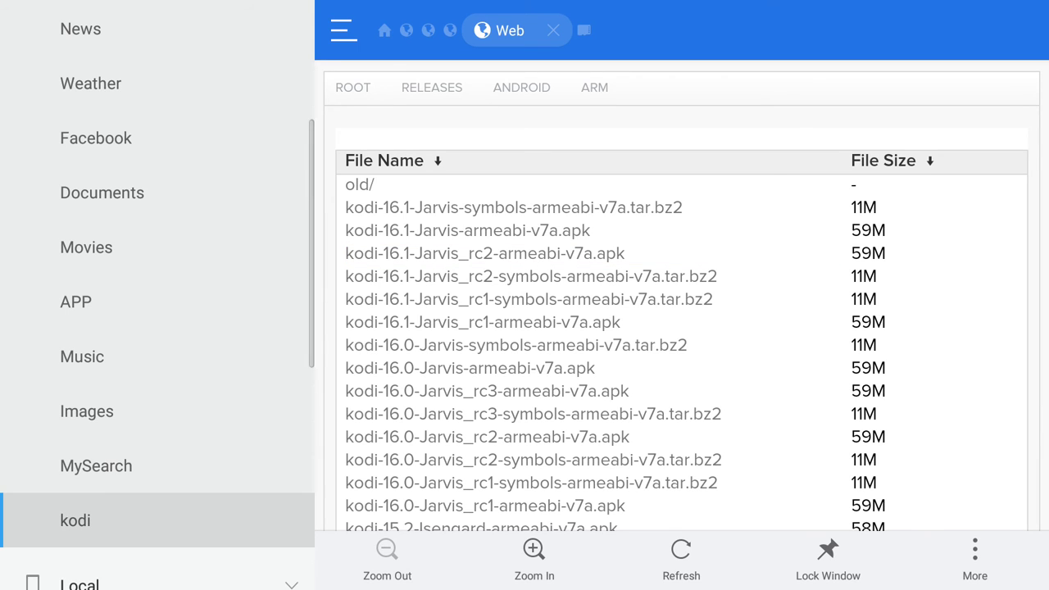
key("Return")
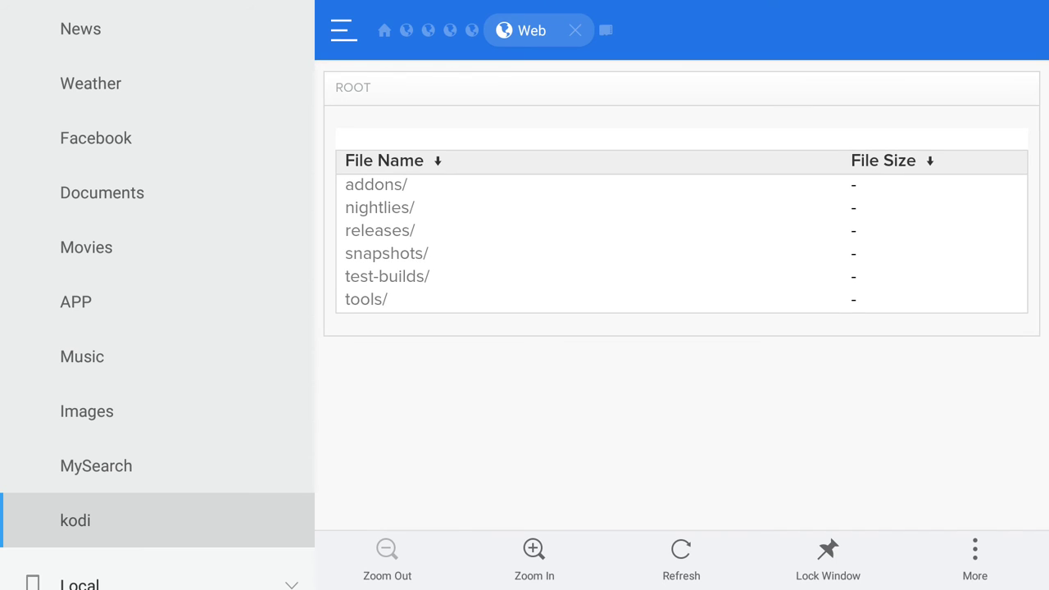
Open the nightlies folder in the mirror's root listing.
key("Right")
key("Left")
key("Up")
key("Up")
key("Up")
key("Up")
key("Up")
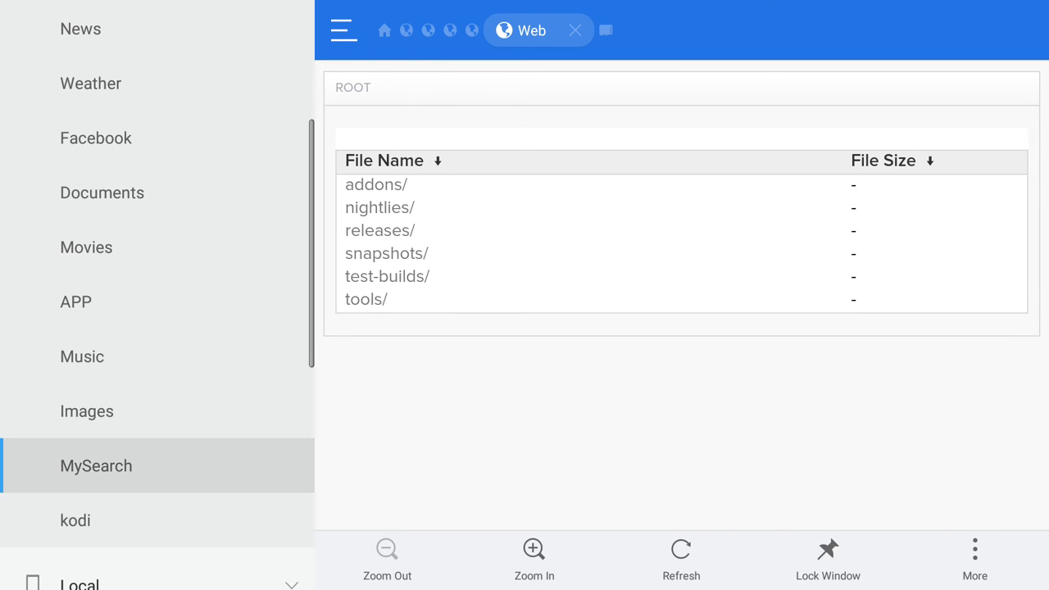
key("Right")
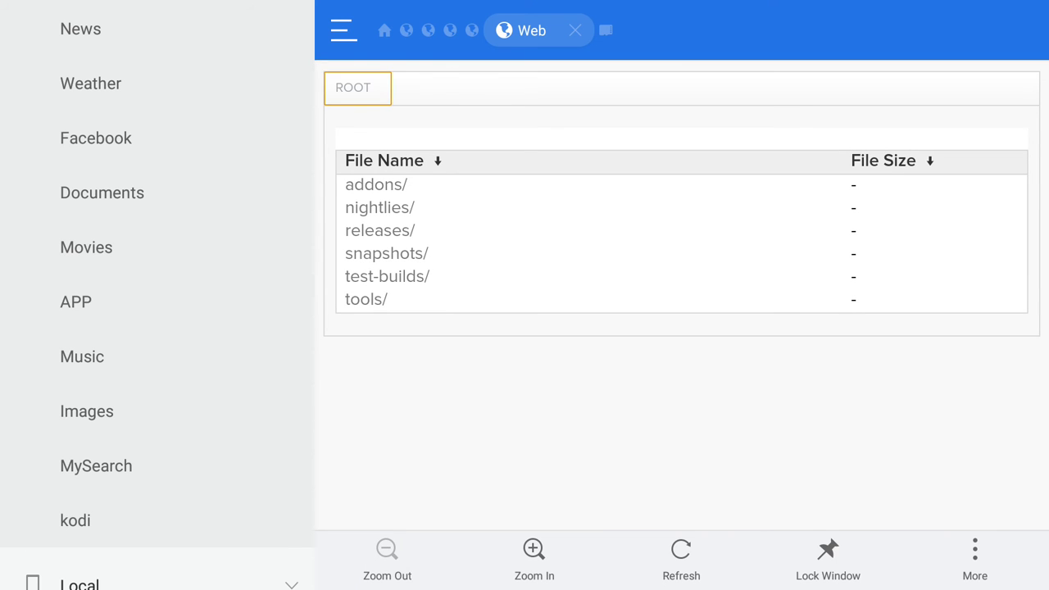
key("Down")
key("Down")
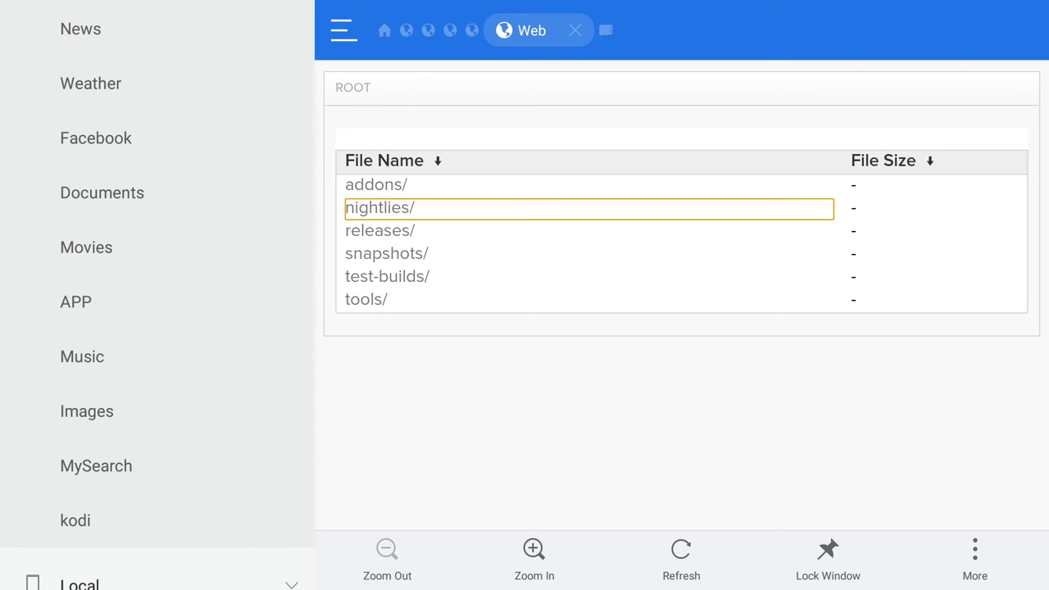
key("Return")
Open the android folder inside nightlies, and open its arm subfolder.
key("Down")
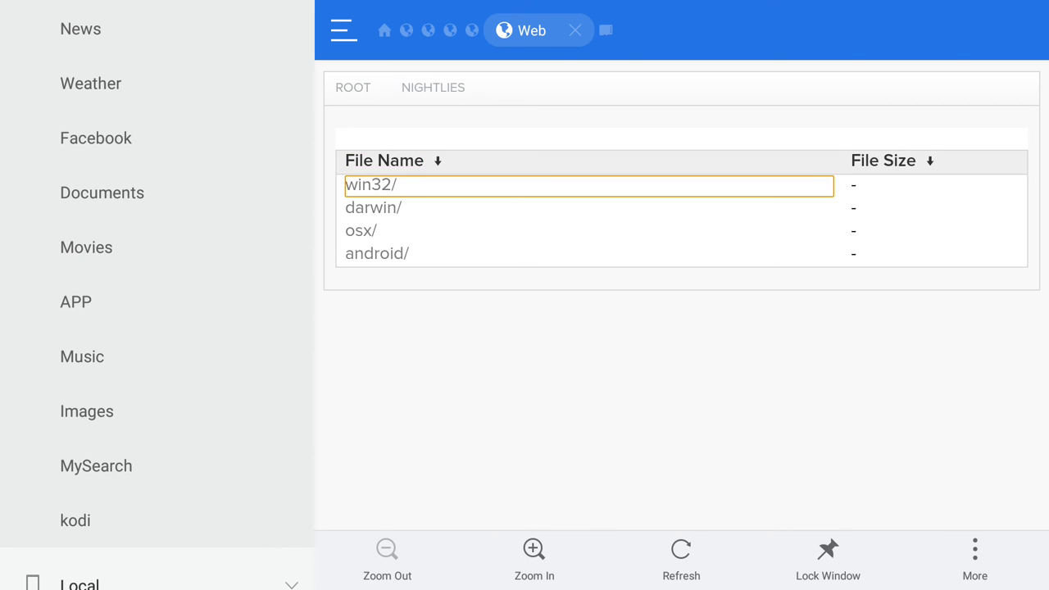
key("Down")
key("Down")
key("Down")
key("Return")
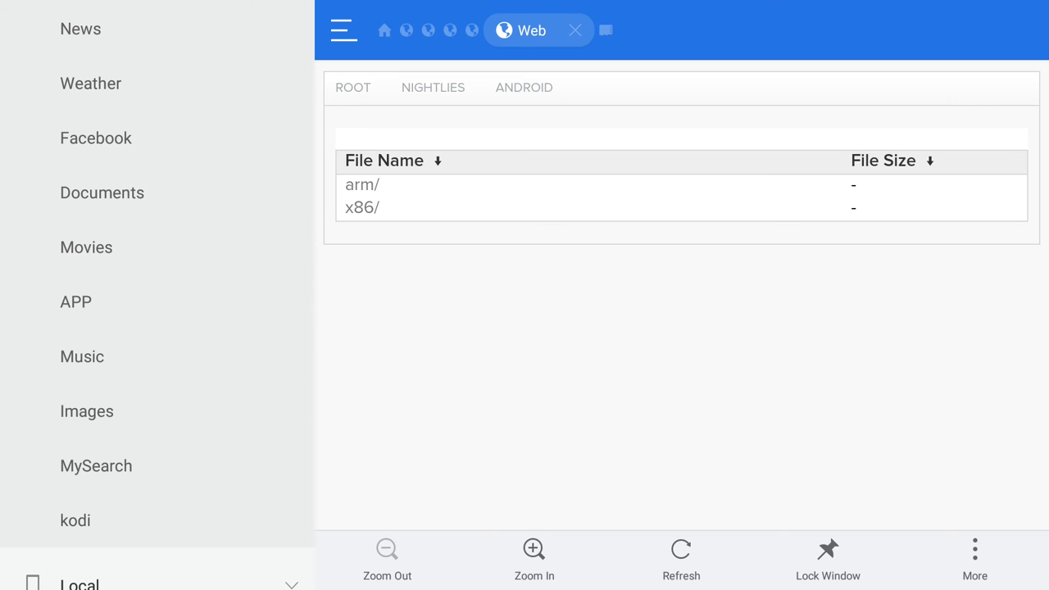
key("Down")
key("Down")
key("Return")
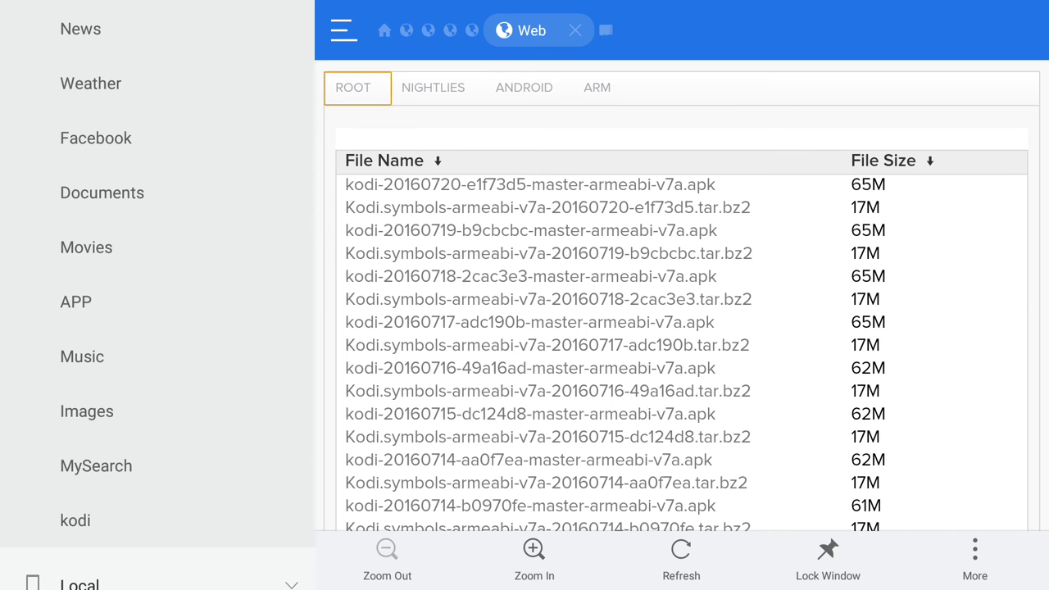
Download the nightly build kodi-20160720-e1f73d5-master-armeabi-v7a.apk.
key("Down")
key("Down")
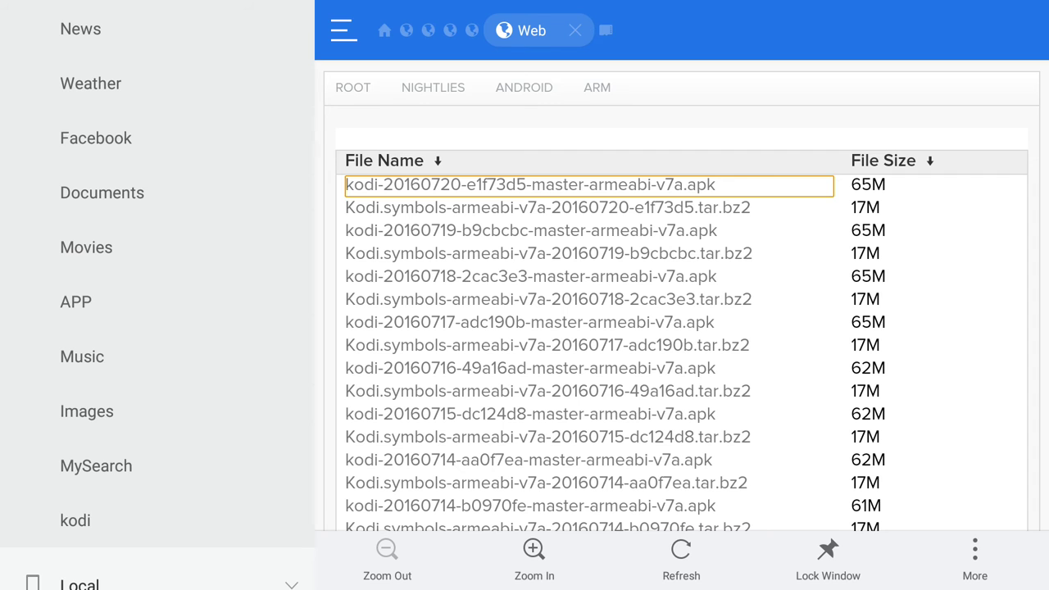
key("Return")
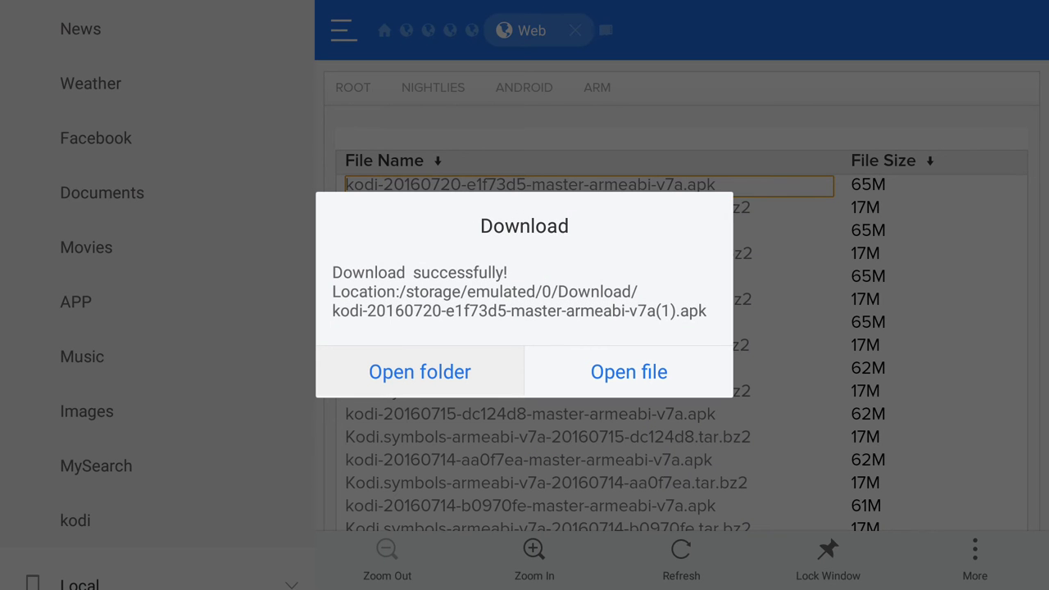
Open the downloaded nightly apk and install it as an update to the existing Kodi app.
left_click(629, 372)
left_click(420, 372)
left_click(629, 372)
key("Return")
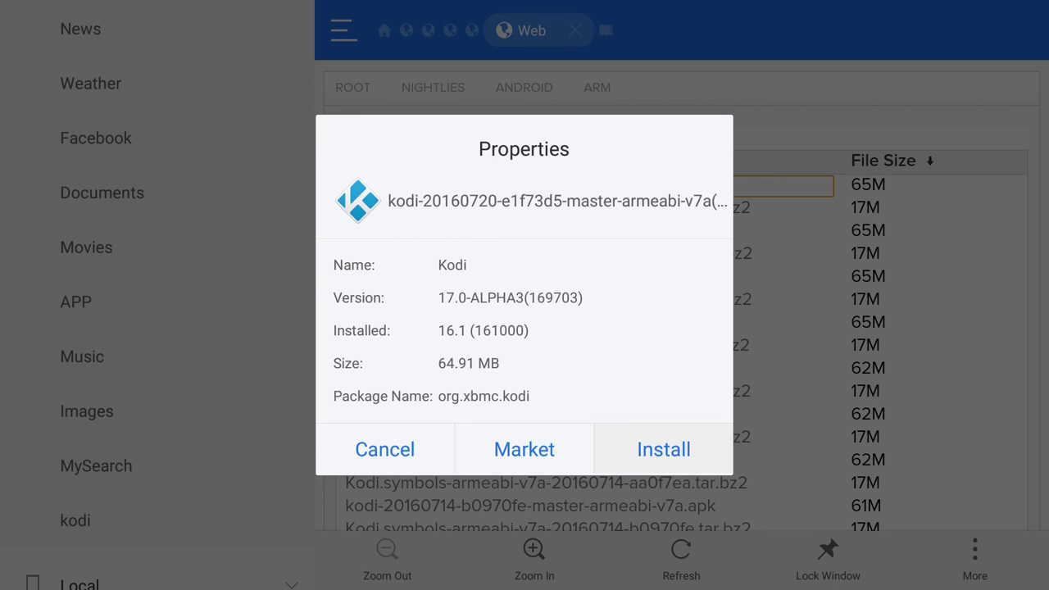
key("Return")
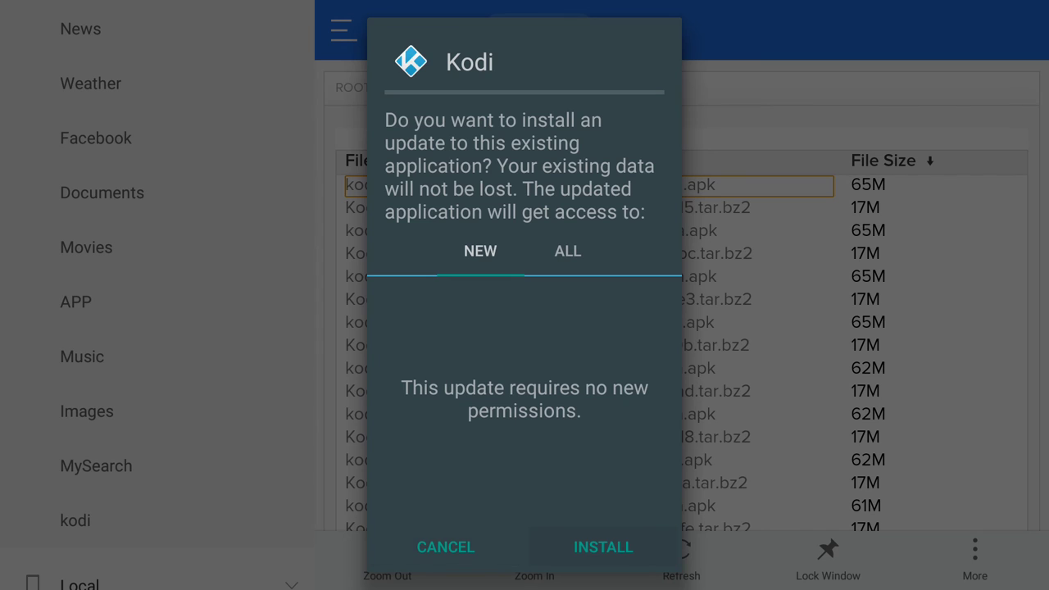
key("Return")
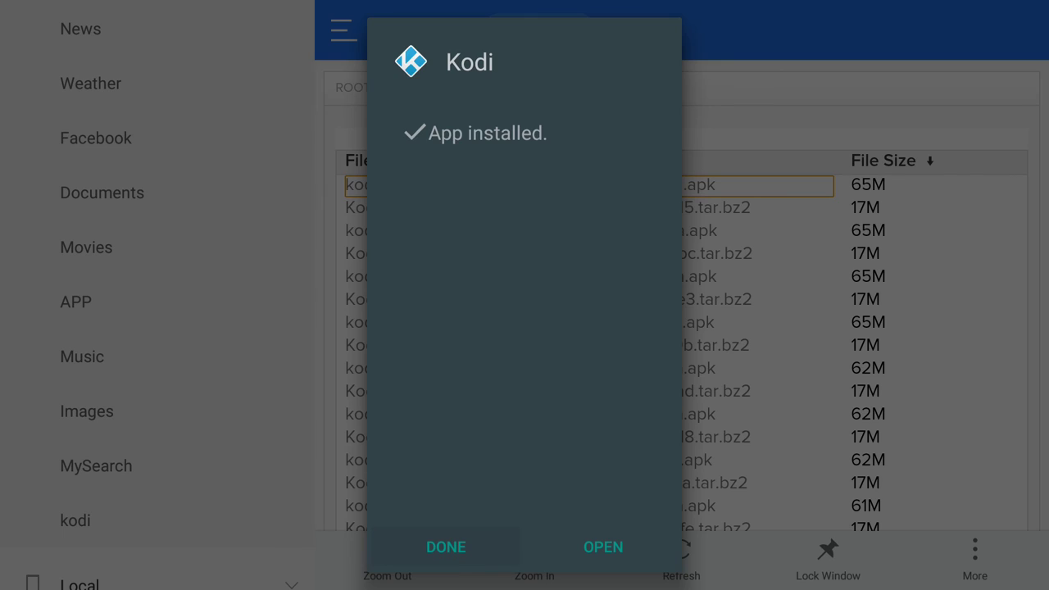
Close the finished installer without opening the app, return to the SHIELD home screen, and launch Kodi from the Apps row.
key("Return")
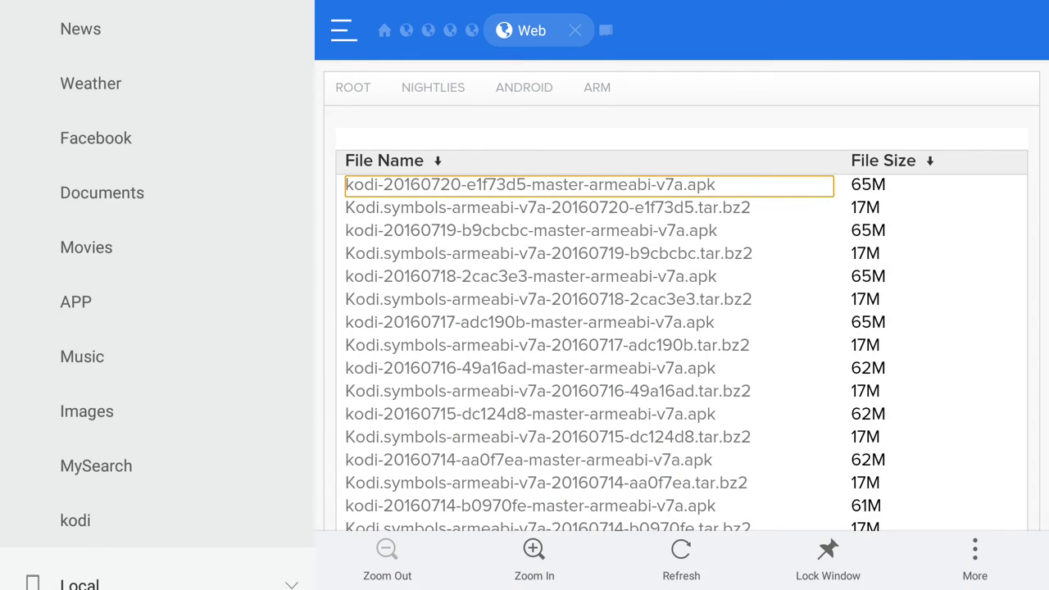
key("Home")
key("Down")
key("Down")
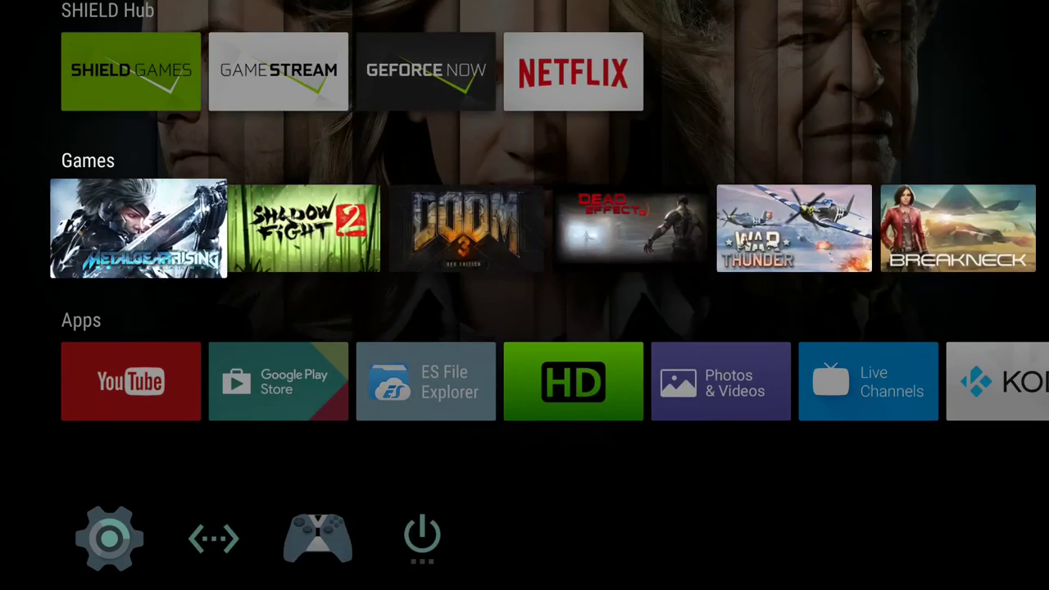
key("Down")
key("Right")
key("Right")
key("Right")
key("Right")
key("Right")
key("Right")
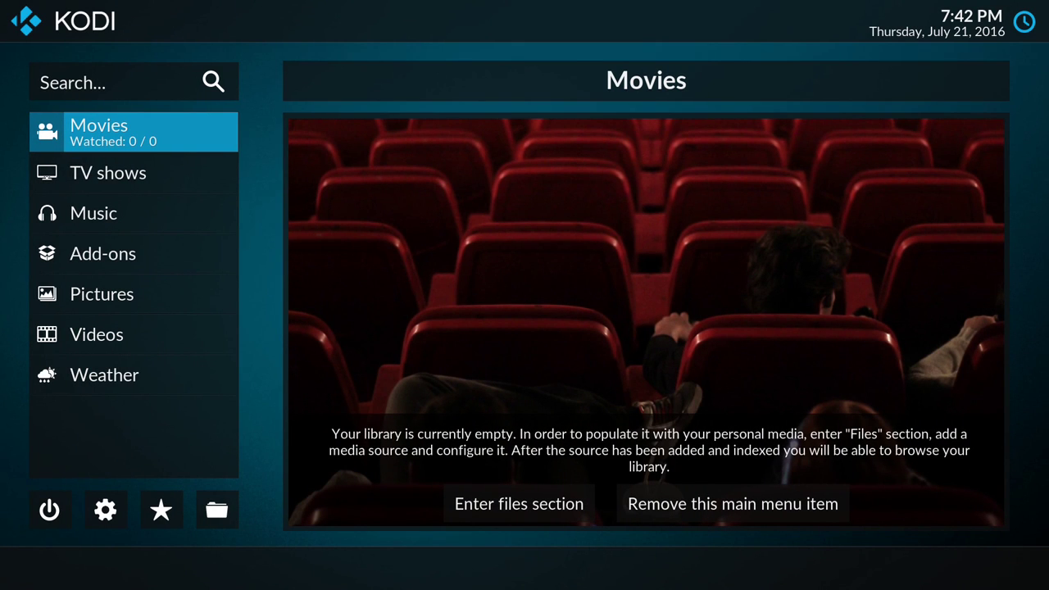
Browse the Music and Add-ons sections on Kodi's home screen and return to Movies.
left_click(93, 212)
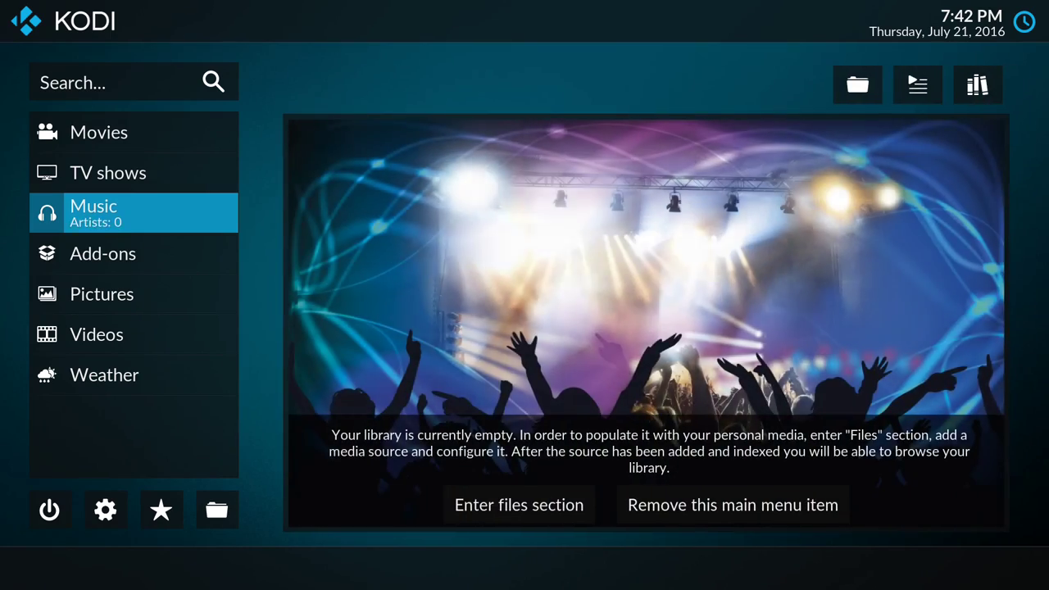
left_click(103, 254)
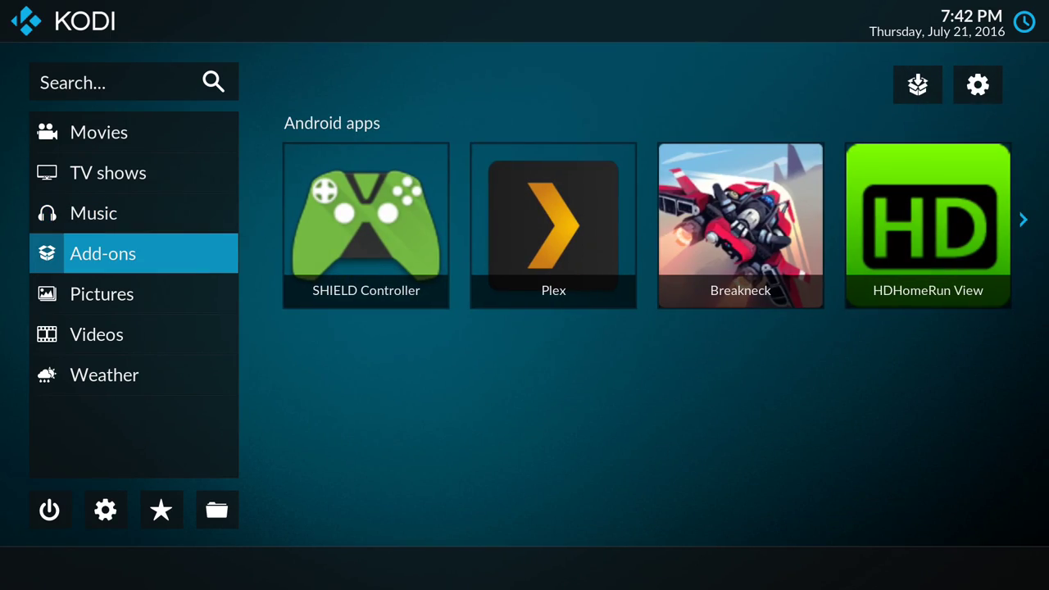
key("Up")
key("Up")
key("Up")
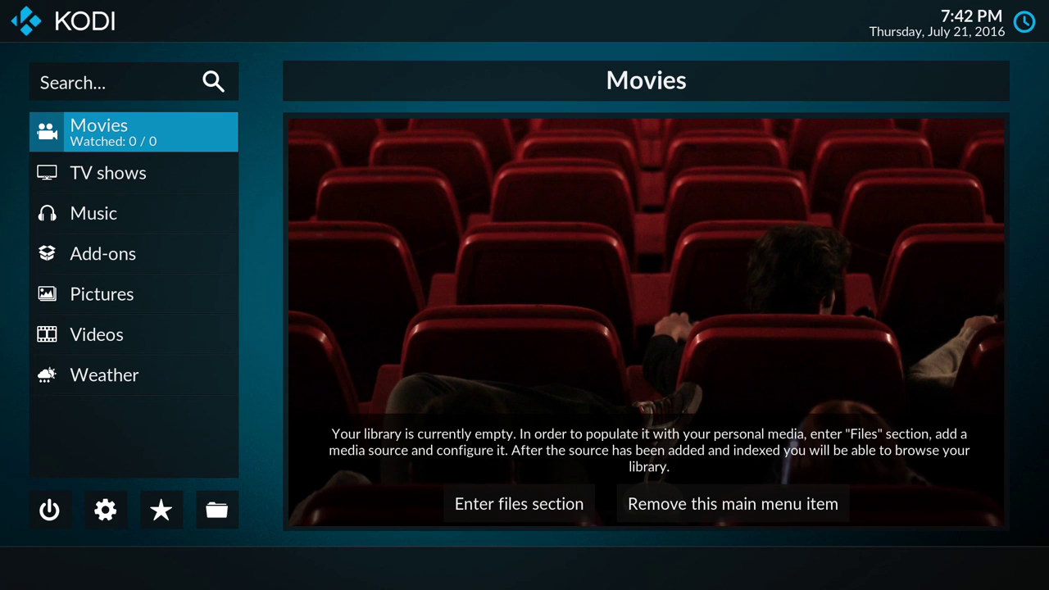
Exit Kodi through its power options.
key("Down")
key("Down")
key("Down")
key("Down")
key("Down")
key("Down")
key("Down")
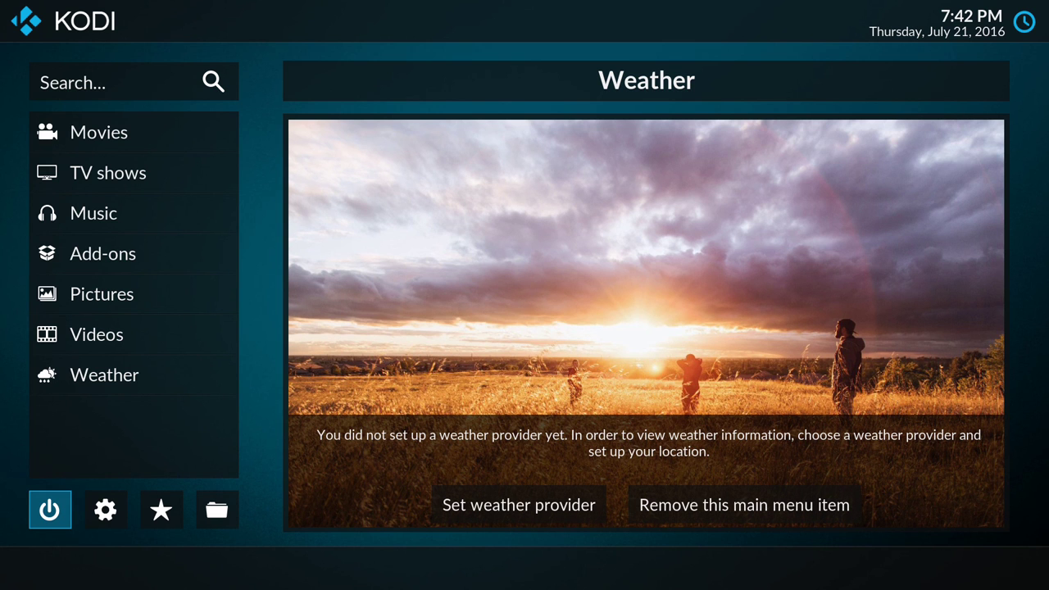
key("Return")
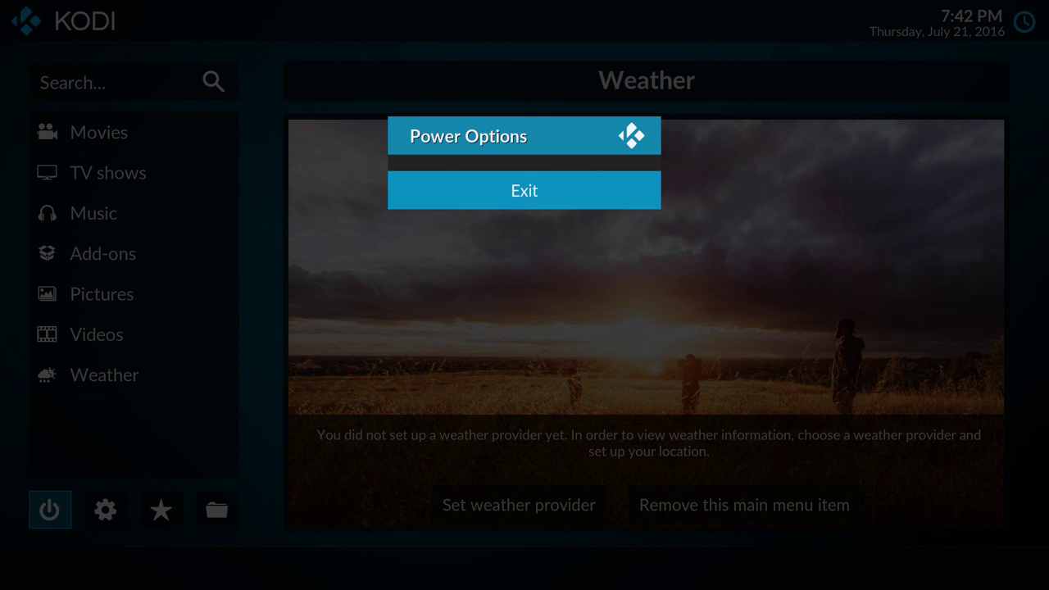
key("Return")
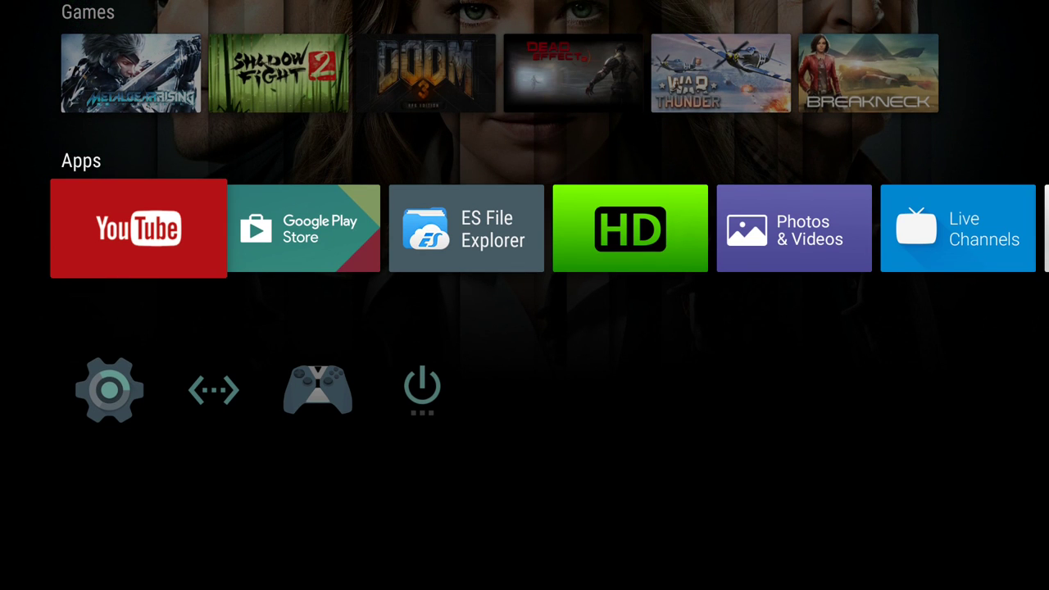
Switch back to ES File Explorer and open the MySearch favorite.
key("Right")
key("Right")
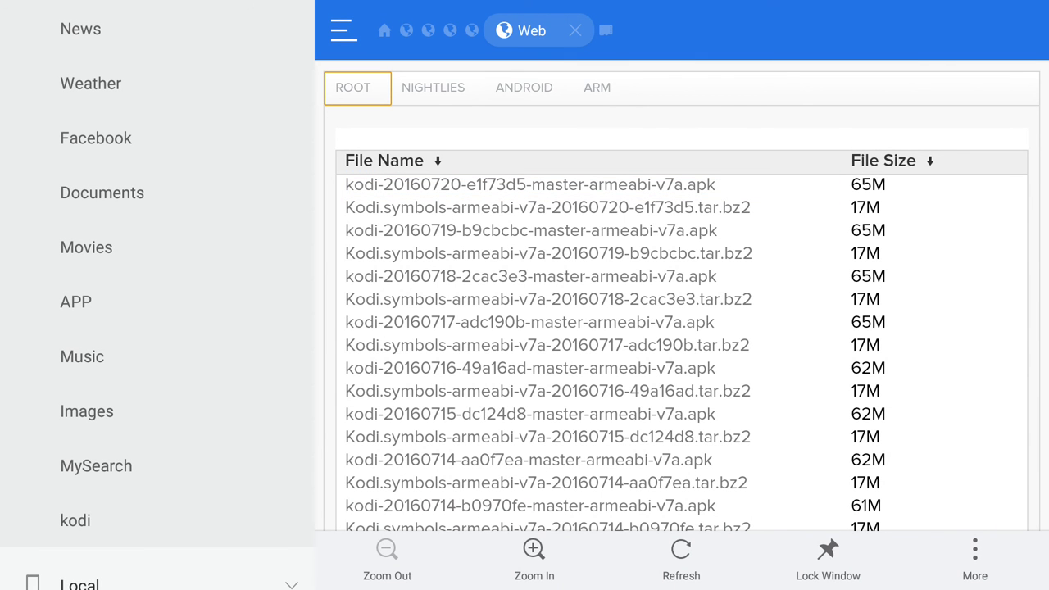
key("Down")
key("Down")
key("Left")
key("Down")
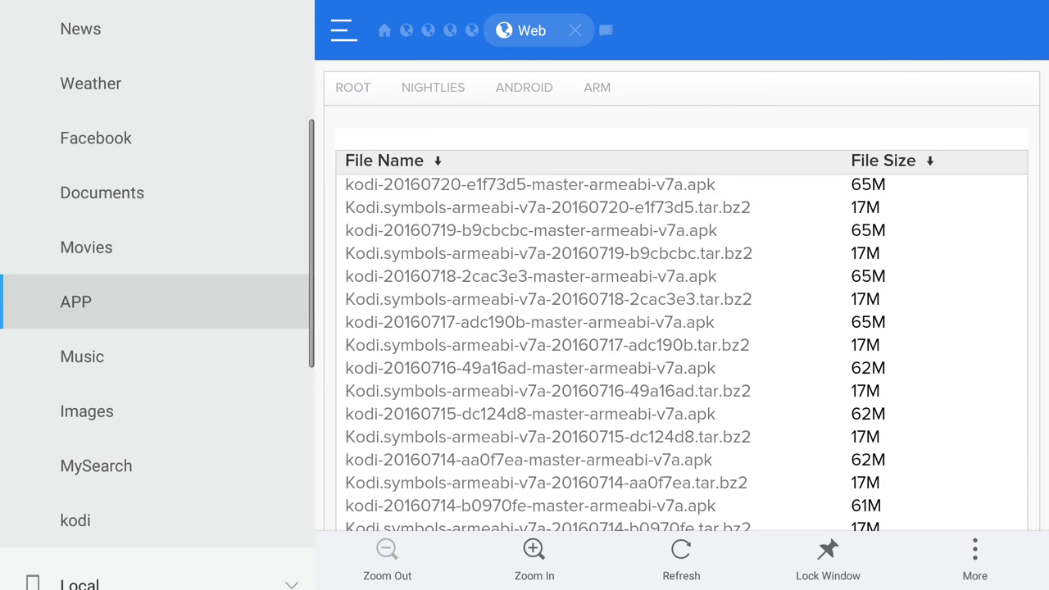
key("Down")
key("Down")
key("Down")
key("Return")
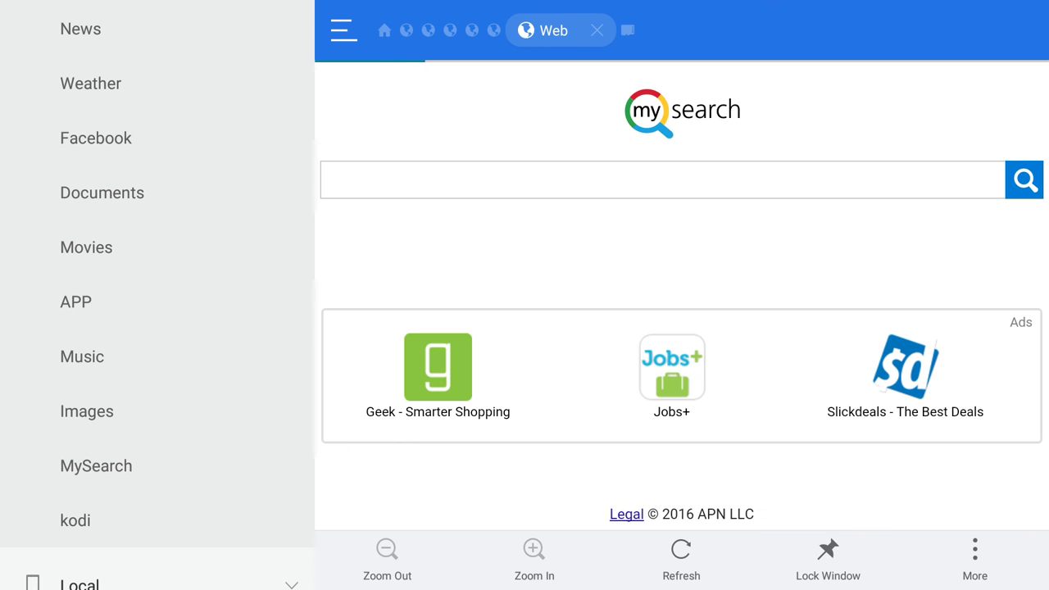
Activate the MySearch search box to open its history suggestions and dismiss the on-screen keyboard.
key("Down")
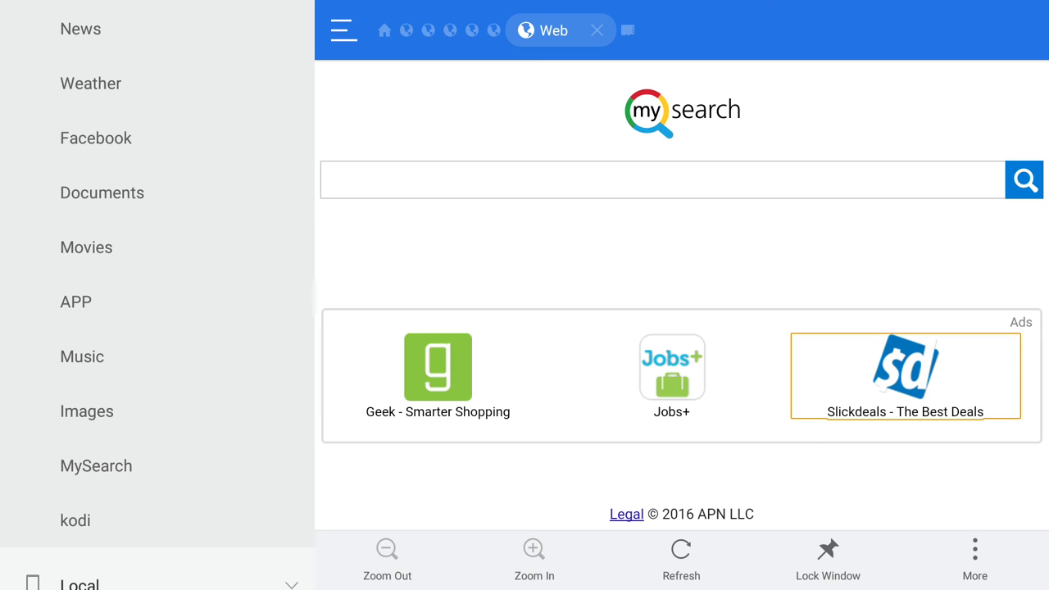
key("Up")
key("Left")
key("Return")
key("Down")
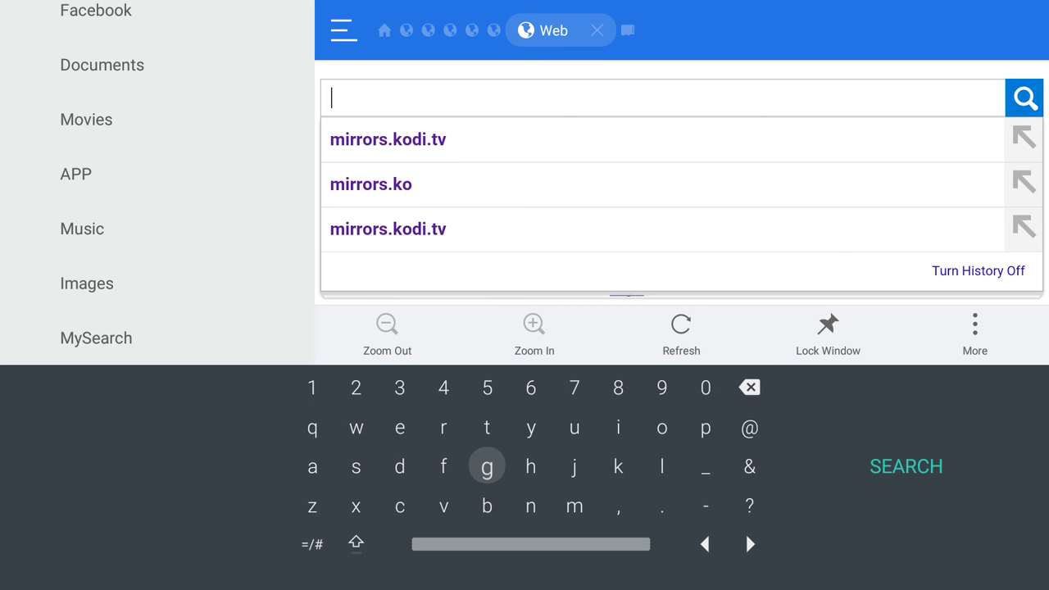
key("Escape")
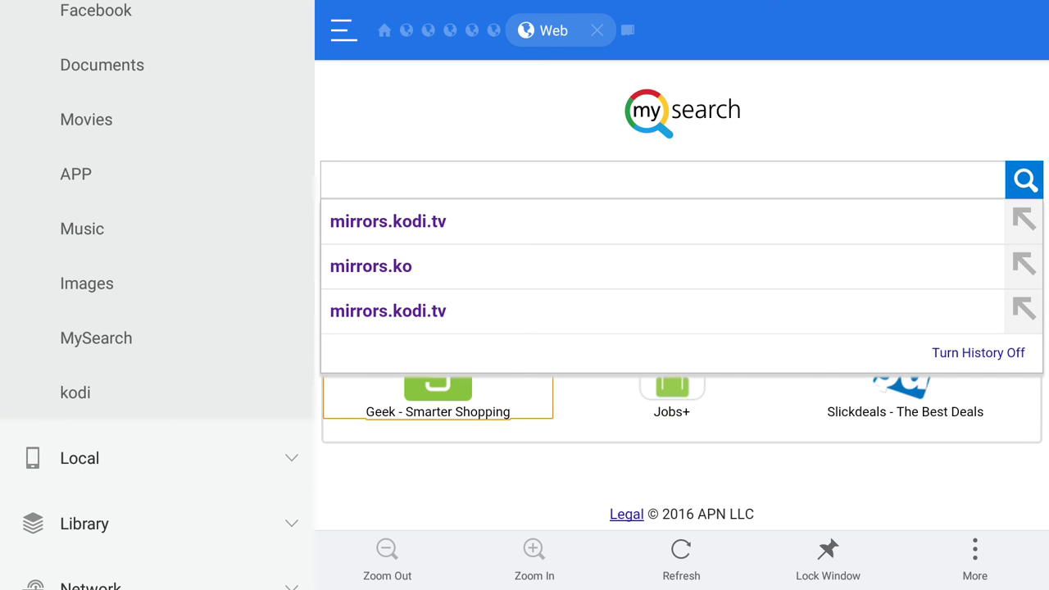
key("Up")
key("Return")
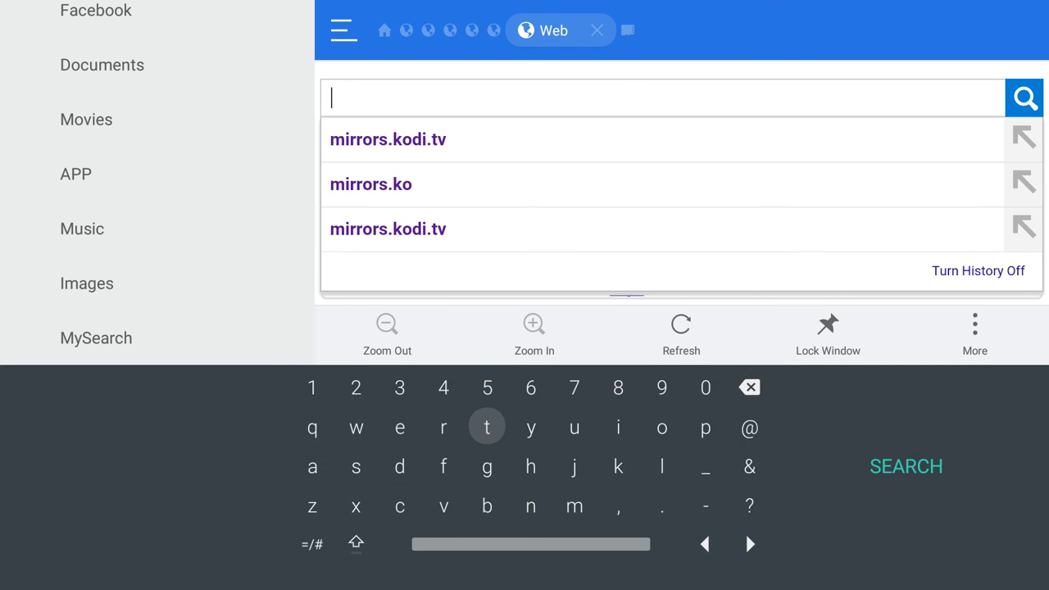
key("Escape")
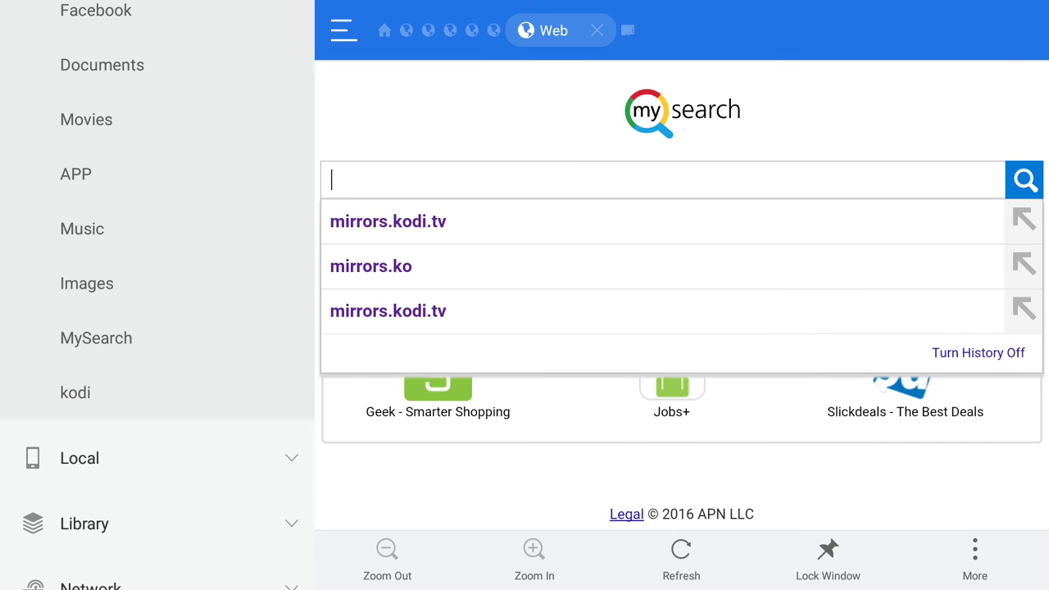